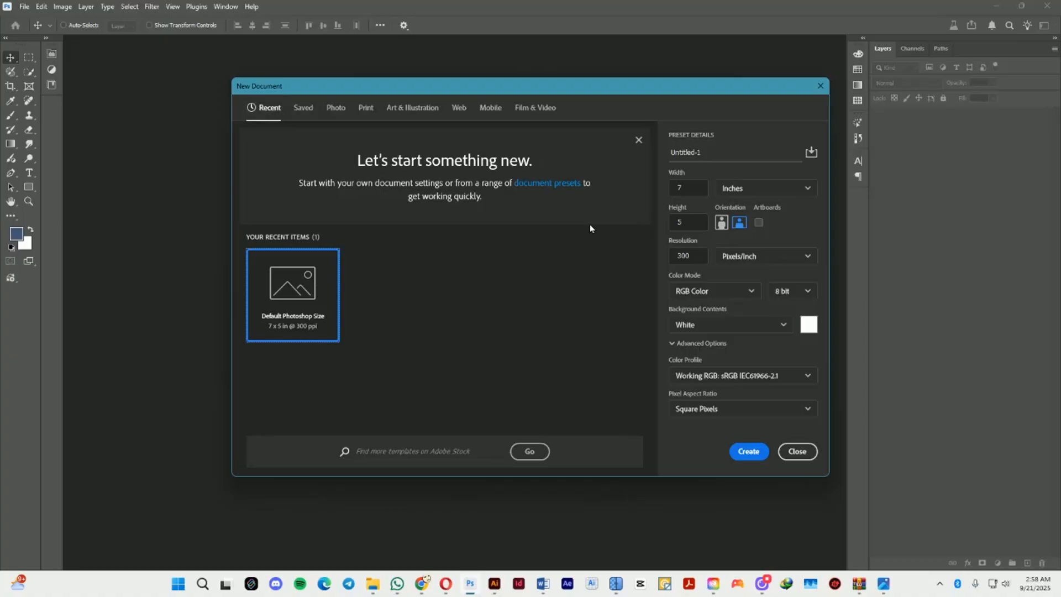
# - Create a new document 1080 pixels wide and 1350 pixels high at 300 pixels/inch
pyautogui.moveTo(685, 188); pyautogui.dragTo(630, 190)
pyautogui.press('BackSpace')
pyautogui.write('108')
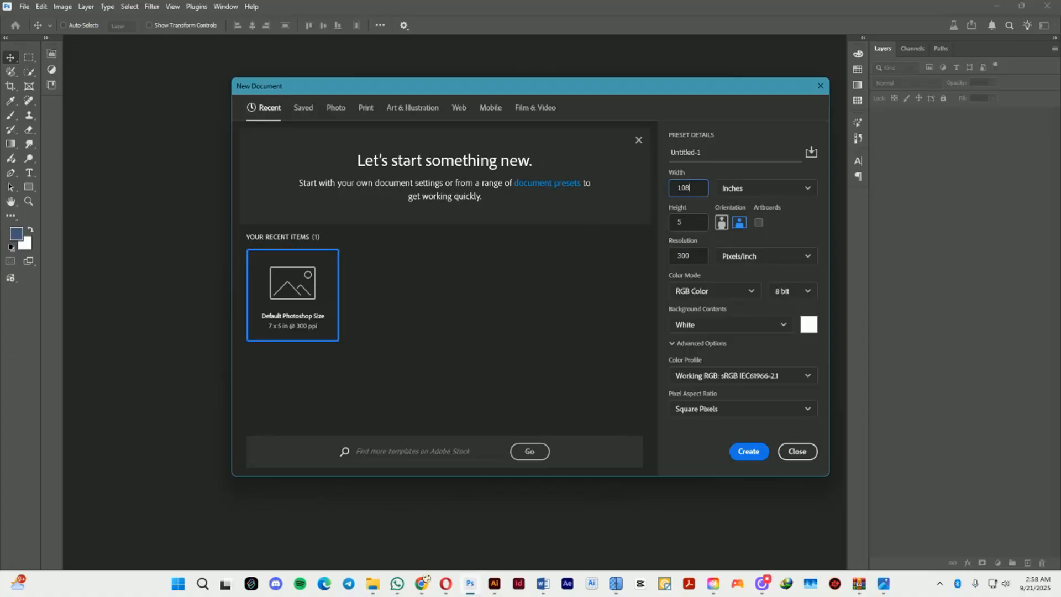
pyautogui.click(731, 191)
pyautogui.click(733, 203)
pyautogui.write('1350')
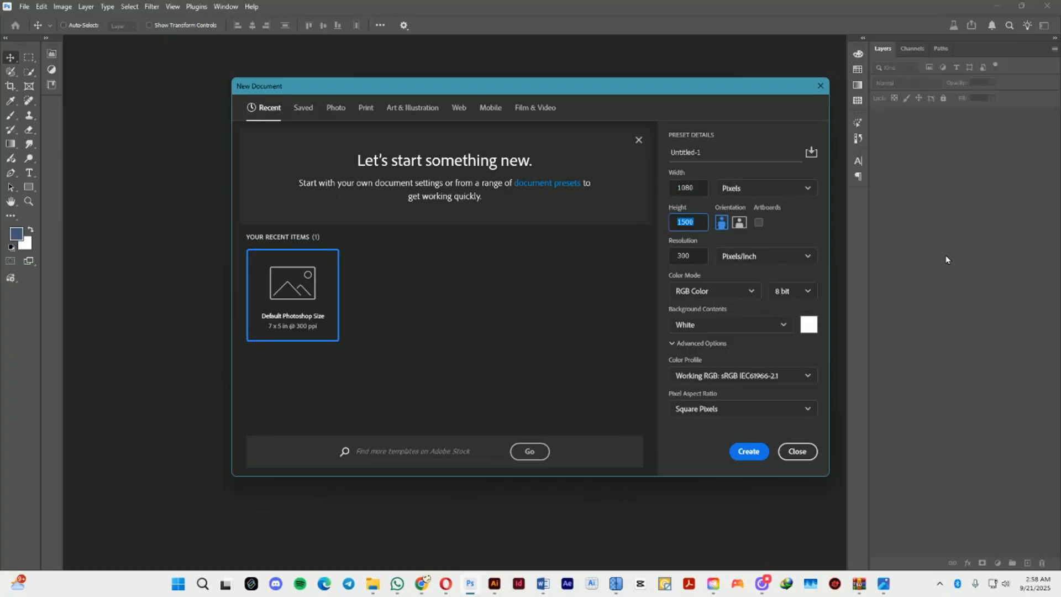
pyautogui.click(747, 451)
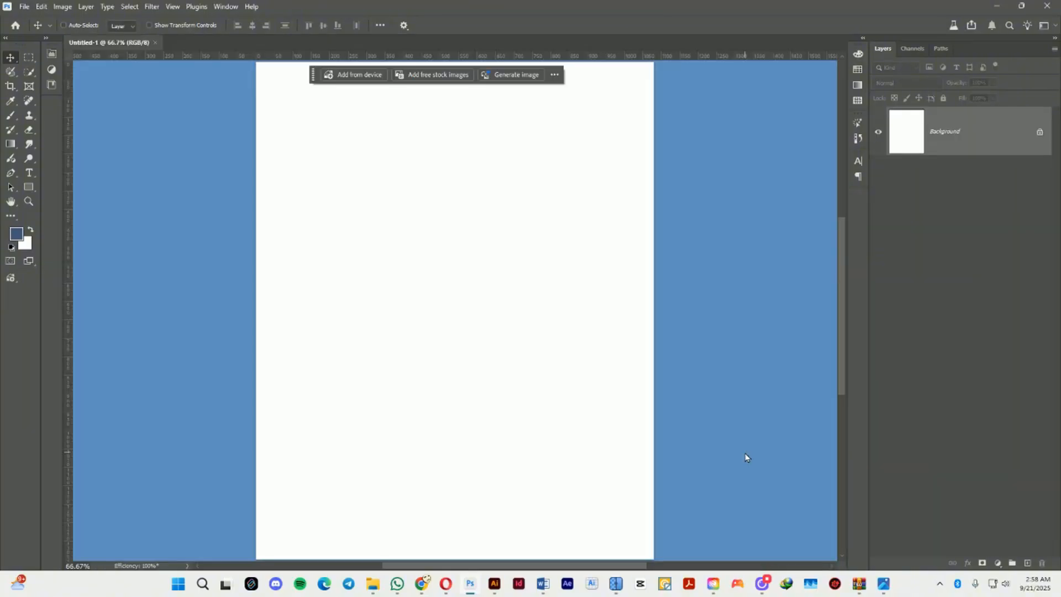
# - Open the freepik magical polar landscape image with icy snowy ground from the v cola folder
pyautogui.hotkey('ctrl', '-')
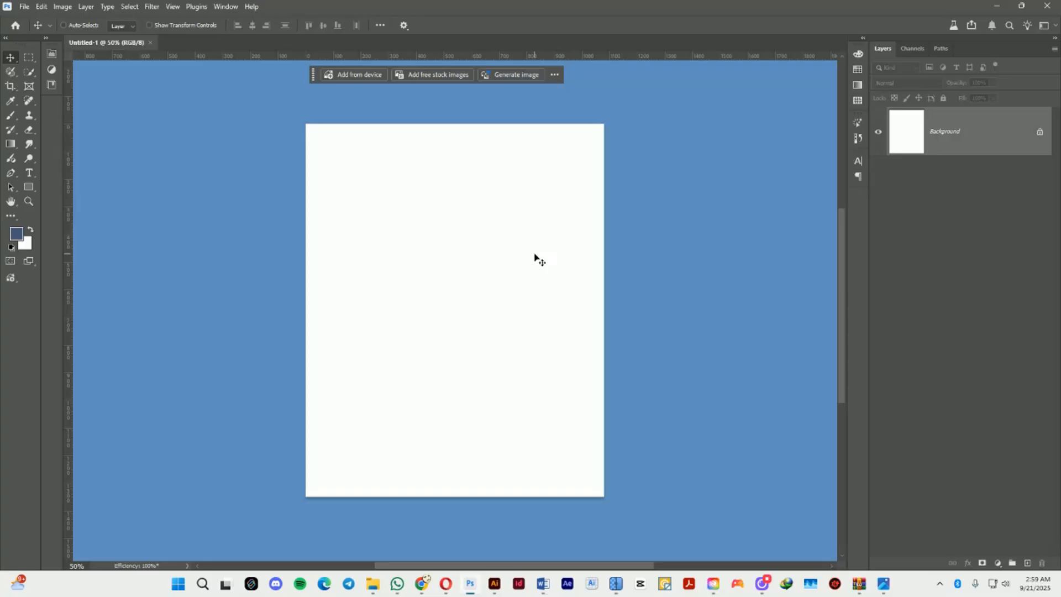
pyautogui.hotkey('ctrl', 'o')
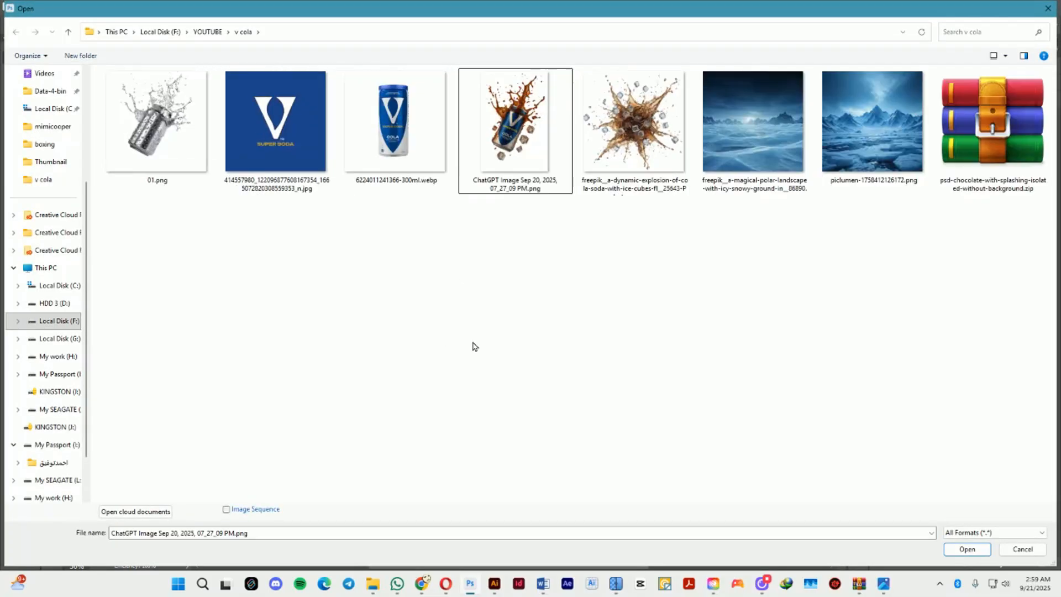
pyautogui.scroll(1, 472, 342)
pyautogui.click(806, 144)
pyautogui.click(171, 293)
pyautogui.click(452, 314)
pyautogui.moveTo(954, 170); pyautogui.dragTo(473, 584)
pyautogui.click(967, 549)
# - Extend the landscape's canvas on all four sides with the Crop tool and fill the new area with Generative Expand
pyautogui.hotkey('ctrl', '-')
pyautogui.press('c')
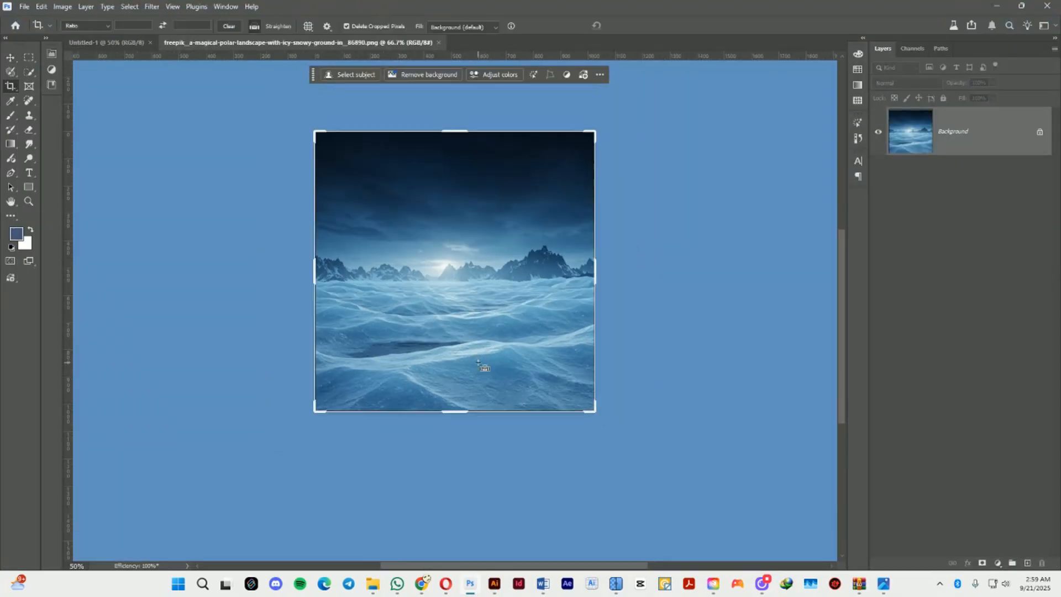
pyautogui.hotkey('ctrl', '-')
pyautogui.moveTo(454, 379); pyautogui.dragTo(454, 412)
pyautogui.moveTo(549, 282); pyautogui.dragTo(566, 280)
pyautogui.moveTo(344, 283); pyautogui.dragTo(323, 282)
pyautogui.moveTo(459, 157); pyautogui.dragTo(460, 133)
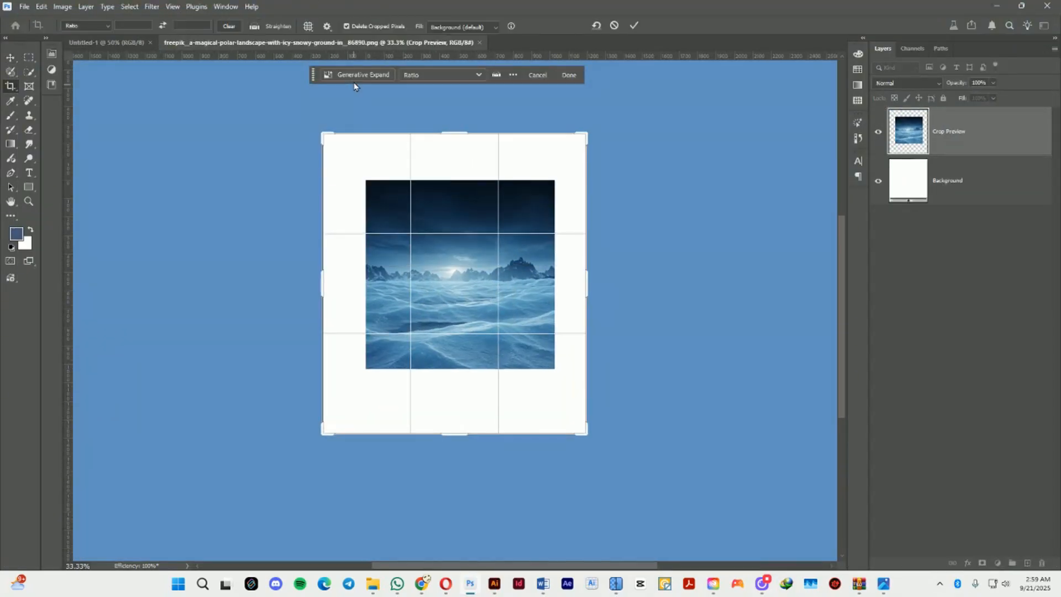
pyautogui.click(358, 75)
pyautogui.click(574, 75)
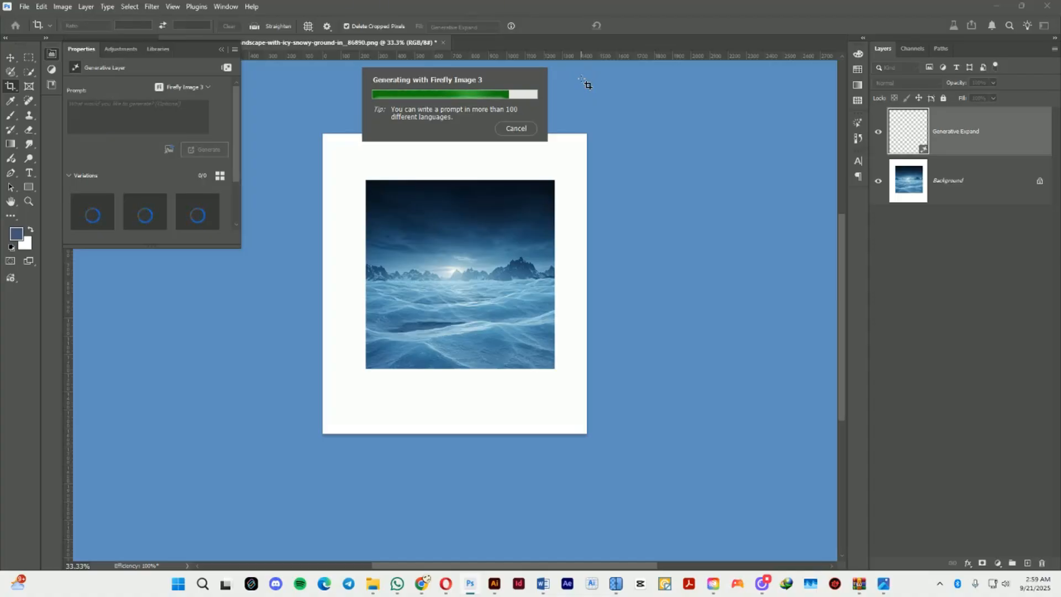
# - Merge the Generative Expand layer with the background and save the landscape image
pyautogui.keyDown('shift'); pyautogui.click(961, 179); pyautogui.keyUp('shift')
pyautogui.hotkey('ctrl', 'e')
pyautogui.hotkey('ctrl', 's')
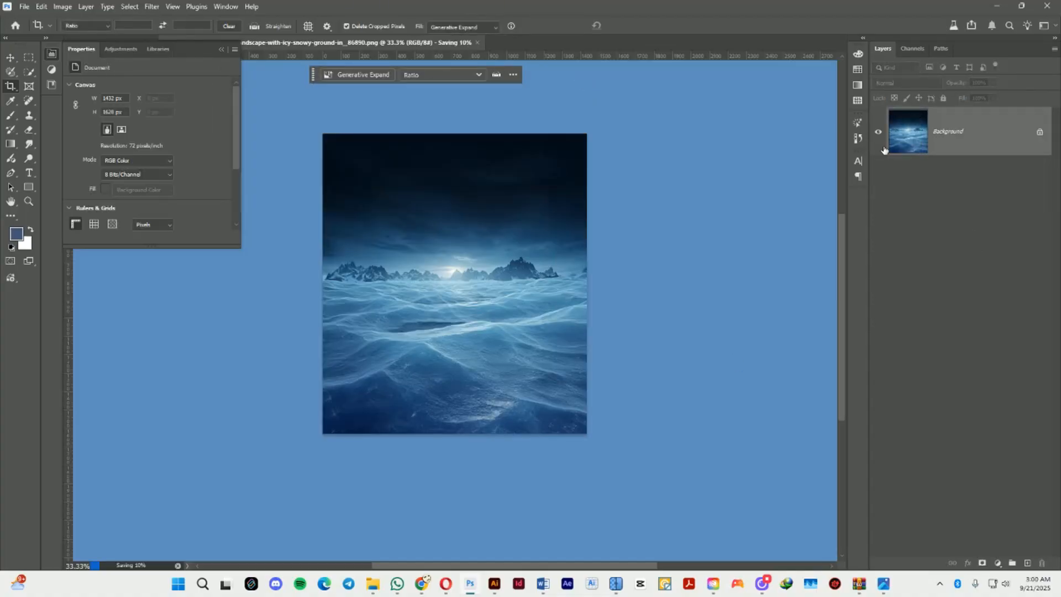
# - Shift the landscape's hue slightly with Hue/Saturation and tint it bluer with a Color Balance adjustment, with the shadows' blue at +6
pyautogui.hotkey('ctrl', 'u')
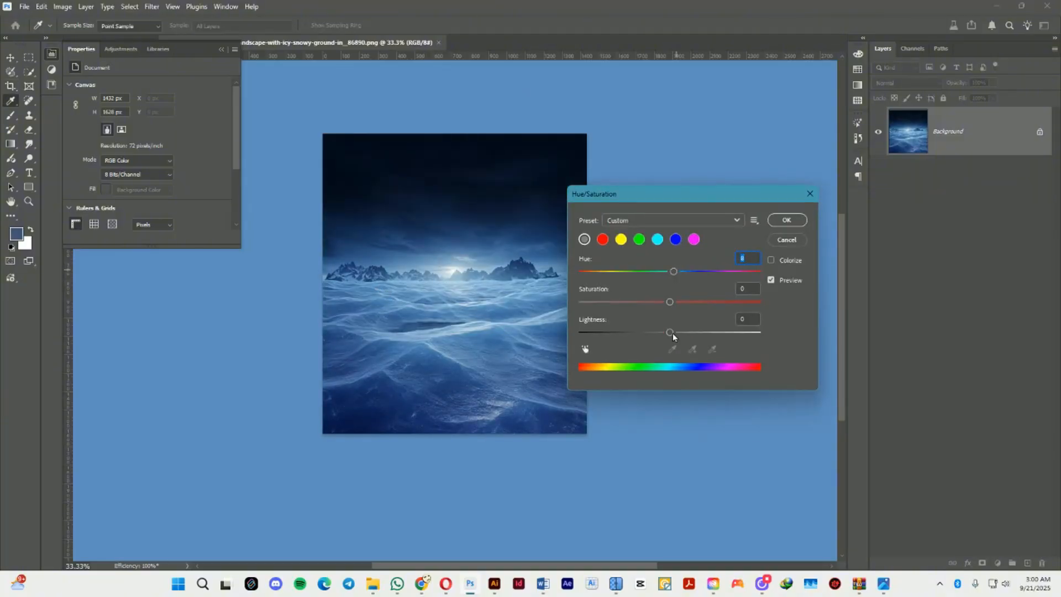
pyautogui.click(787, 220)
pyautogui.click(997, 562)
pyautogui.click(1001, 426)
pyautogui.moveTo(133, 147); pyautogui.dragTo(137, 148)
pyautogui.click(119, 87)
pyautogui.click(118, 106)
pyautogui.click(119, 88)
pyautogui.click(118, 115)
pyautogui.click(115, 87)
pyautogui.click(107, 98)
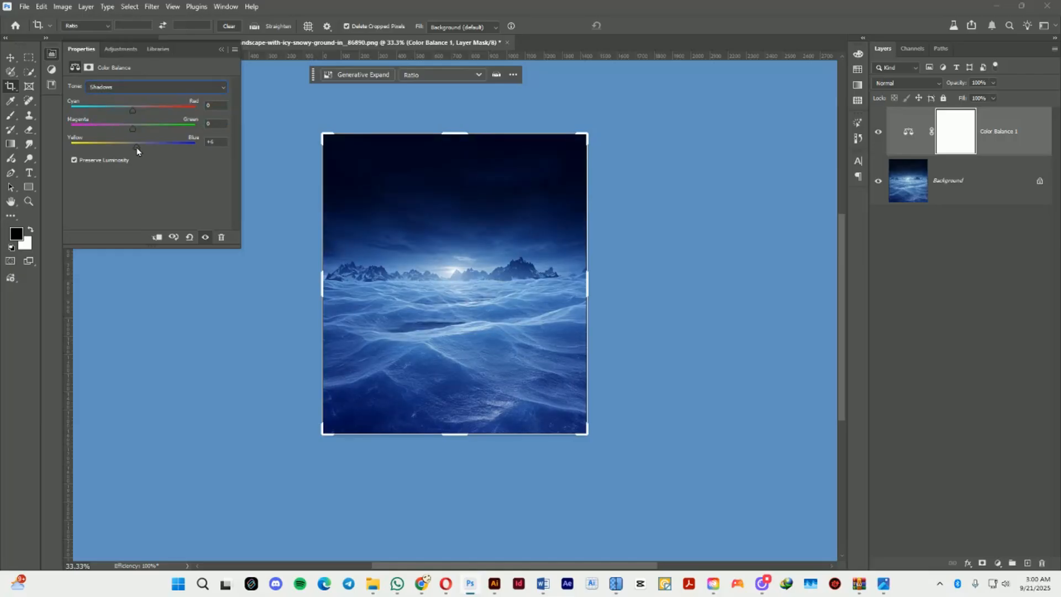
pyautogui.click(221, 50)
pyautogui.press('Delete')
# - Copy the entire recolored landscape and paste it into the Untitled-1 document
pyautogui.press('v')
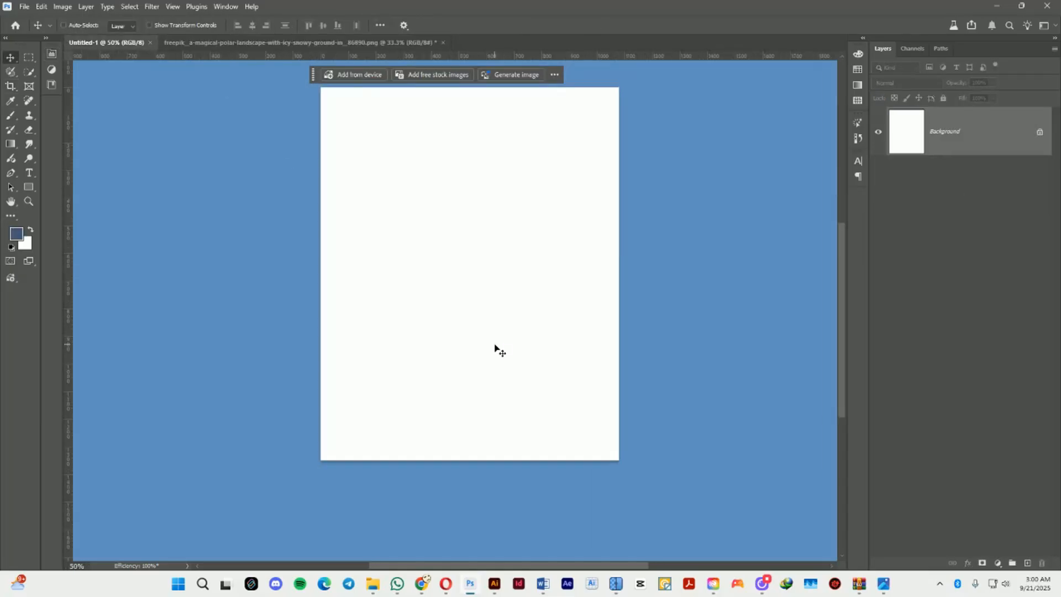
pyautogui.hotkey('ctrl', 'Tab')
pyautogui.press('c')
pyautogui.hotkey('ctrl', 'a')
pyautogui.rightClick(561, 289)
pyautogui.click(424, 257)
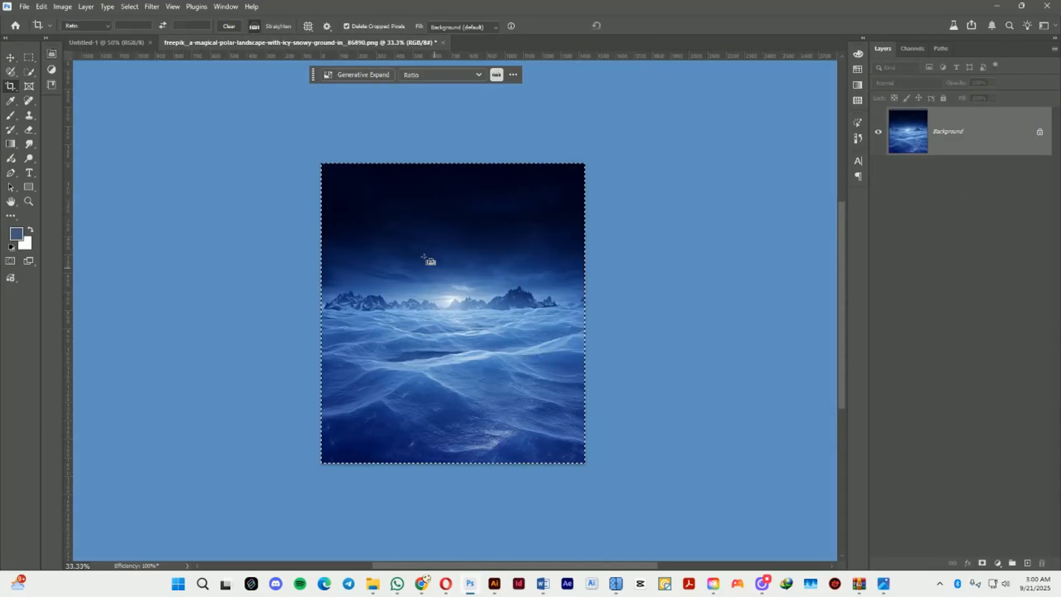
pyautogui.hotkey('ctrl', 'c')
pyautogui.hotkey('ctrl', 'Tab')
pyautogui.click(451, 293)
pyautogui.press('v')
pyautogui.moveTo(496, 366); pyautogui.dragTo(497, 368)
pyautogui.press('Escape')
pyautogui.hotkey('ctrl', 'v')
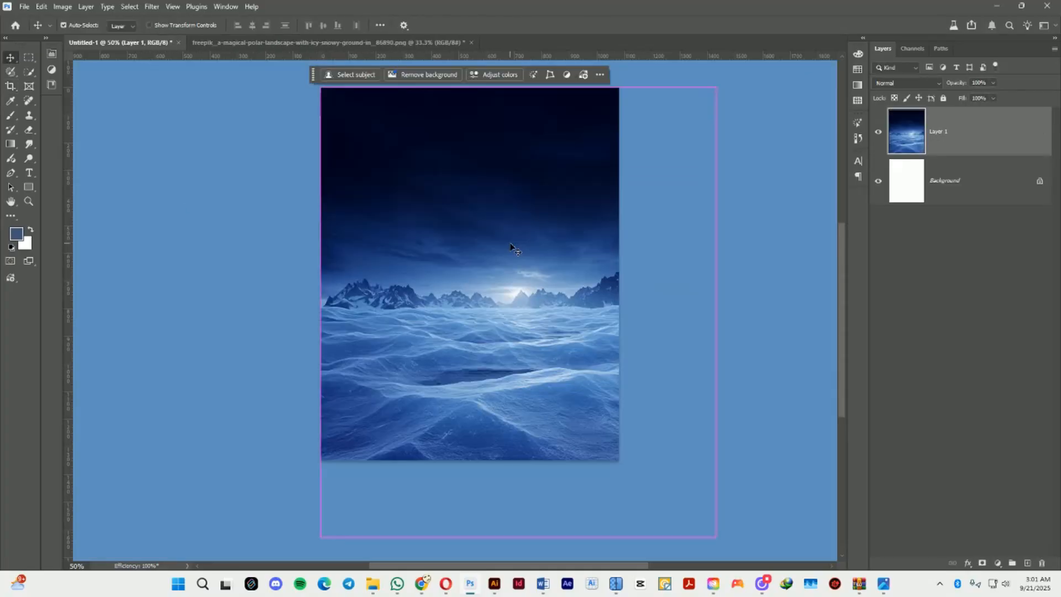
# - Scale down the pasted landscape and position it so it fills the whole poster canvas
pyautogui.hotkey('ctrl', 't')
pyautogui.moveTo(717, 536); pyautogui.dragTo(635, 485)
pyautogui.moveTo(596, 418); pyautogui.dragTo(578, 417)
pyautogui.moveTo(634, 465); pyautogui.dragTo(653, 489)
pyautogui.moveTo(523, 411)
pyautogui.mouseDown()
pyautogui.moveTo(523, 400)
pyautogui.moveTo(537, 403)
pyautogui.mouseUp()
pyautogui.press('Return')
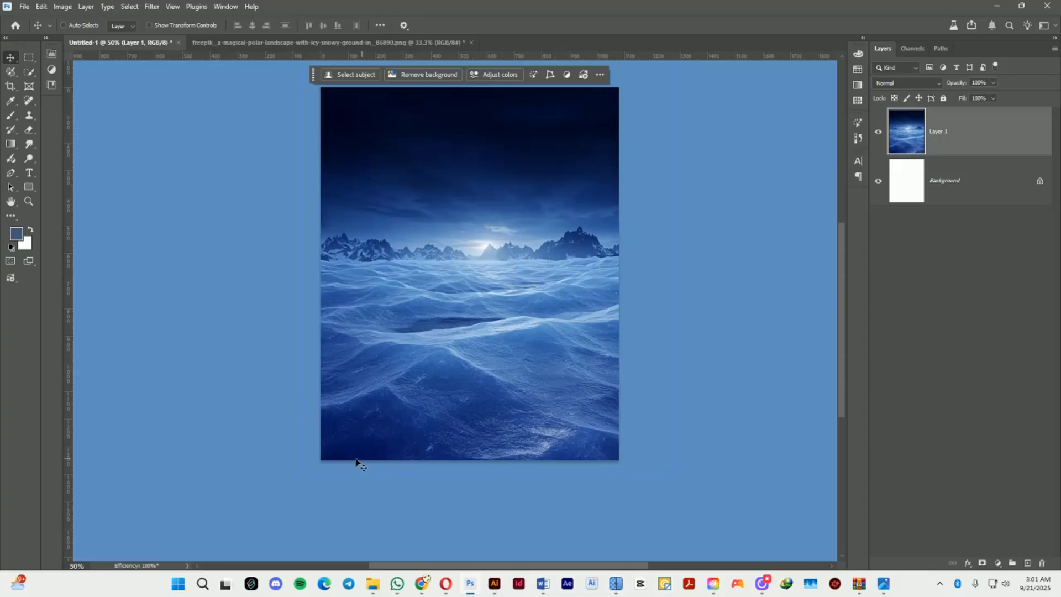
# - Open the icy mountain image piclumen-1758412126172.png
pyautogui.hotkey('ctrl', 'Tab')
pyautogui.hotkey('ctrl', 'Tab')
pyautogui.hotkey('ctrl', 'o')
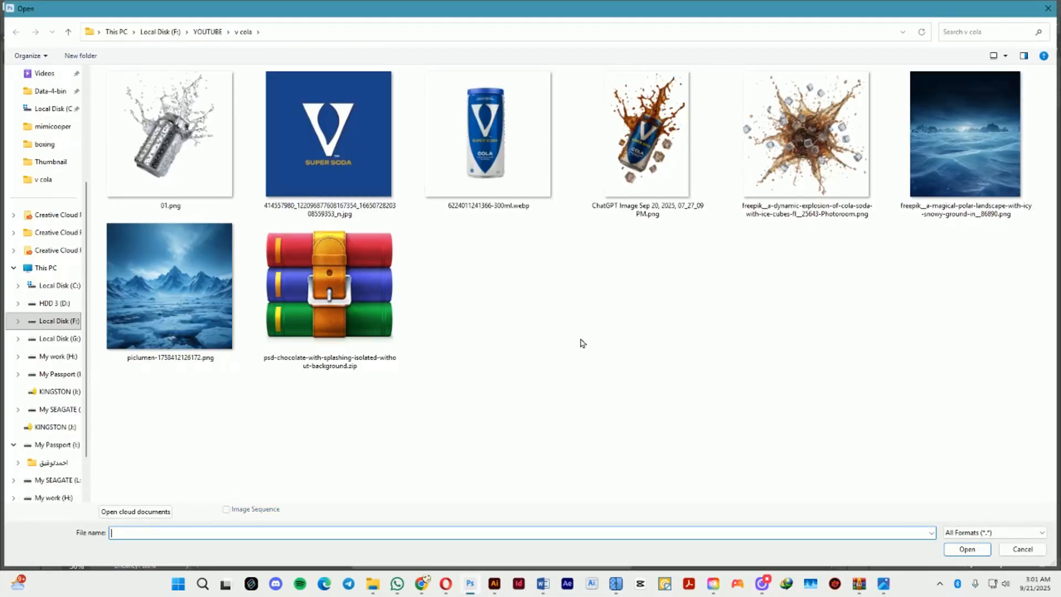
pyautogui.click(650, 194)
pyautogui.doubleClick(171, 308)
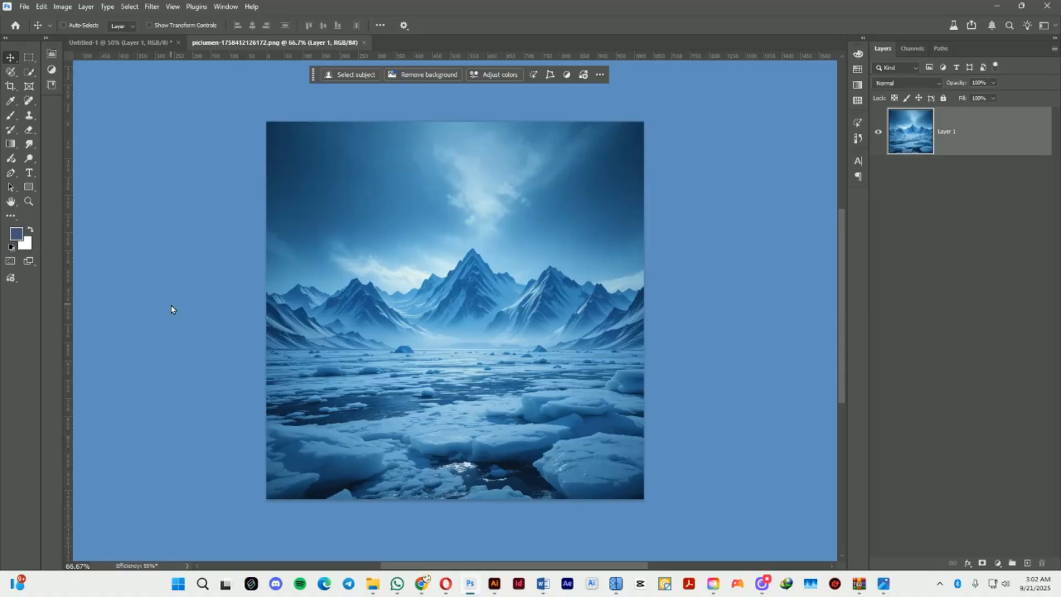
# - Select the mountain range in the piclumen image and move the cutout into the Untitled-1 document
pyautogui.press('w')
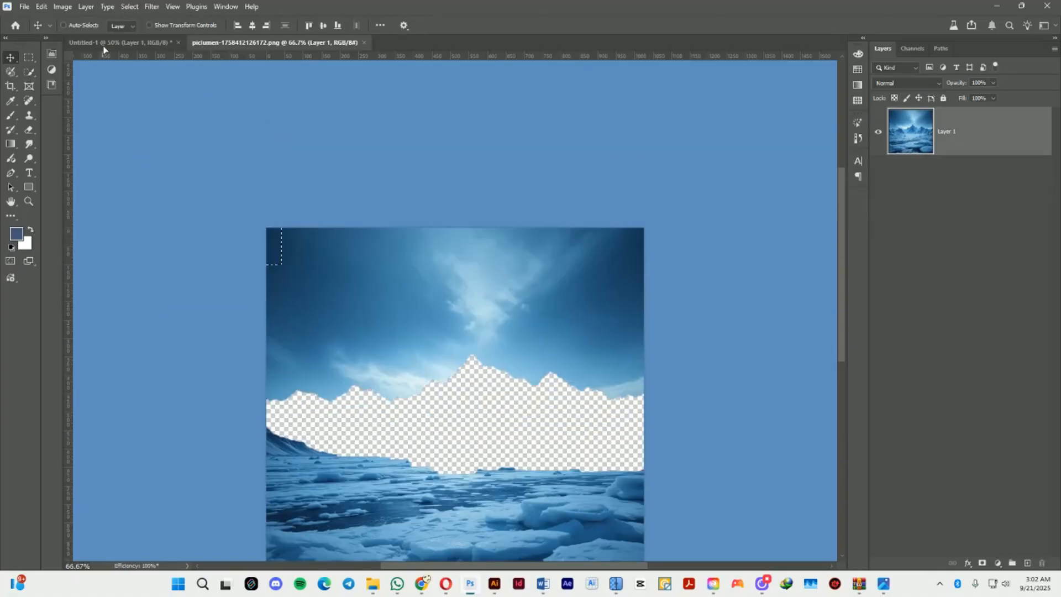
pyautogui.moveTo(103, 48); pyautogui.dragTo(539, 223)
pyautogui.moveTo(539, 223); pyautogui.dragTo(545, 248)
# - Scale down the mountain cutout, place it on the horizon at the poster's right edge and harmonize it with the background
pyautogui.hotkey('ctrl', 't')
pyautogui.moveTo(658, 199); pyautogui.dragTo(603, 217)
pyautogui.moveTo(544, 246); pyautogui.dragTo(648, 264)
pyautogui.press('Return')
pyautogui.click(490, 74)
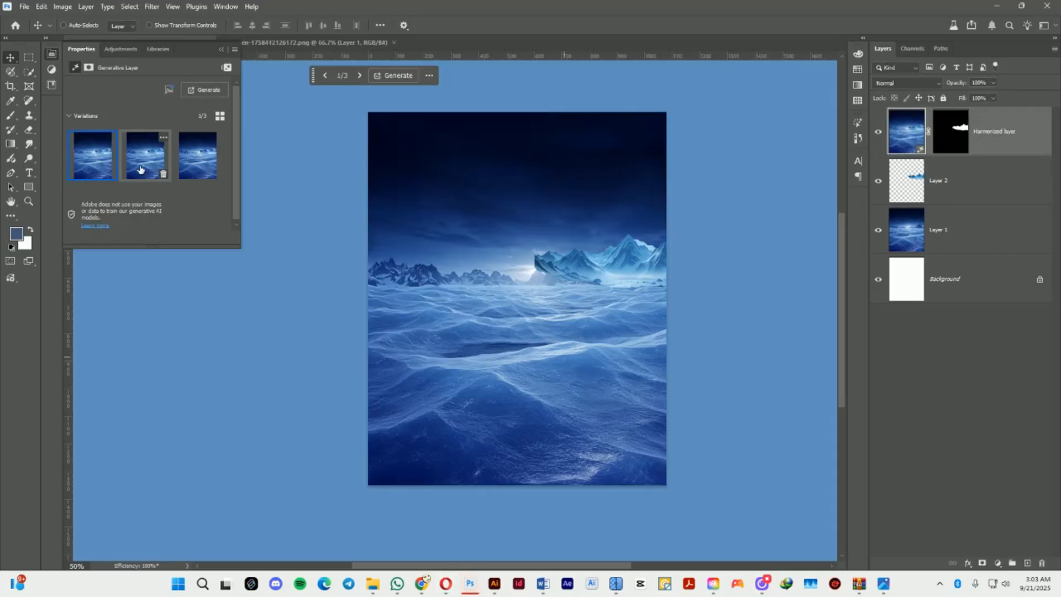
# - Target the harmonized mountain layer's mask and choose a brush preset for painting on it
pyautogui.click(950, 133)
pyautogui.click(463, 259)
pyautogui.press('b')
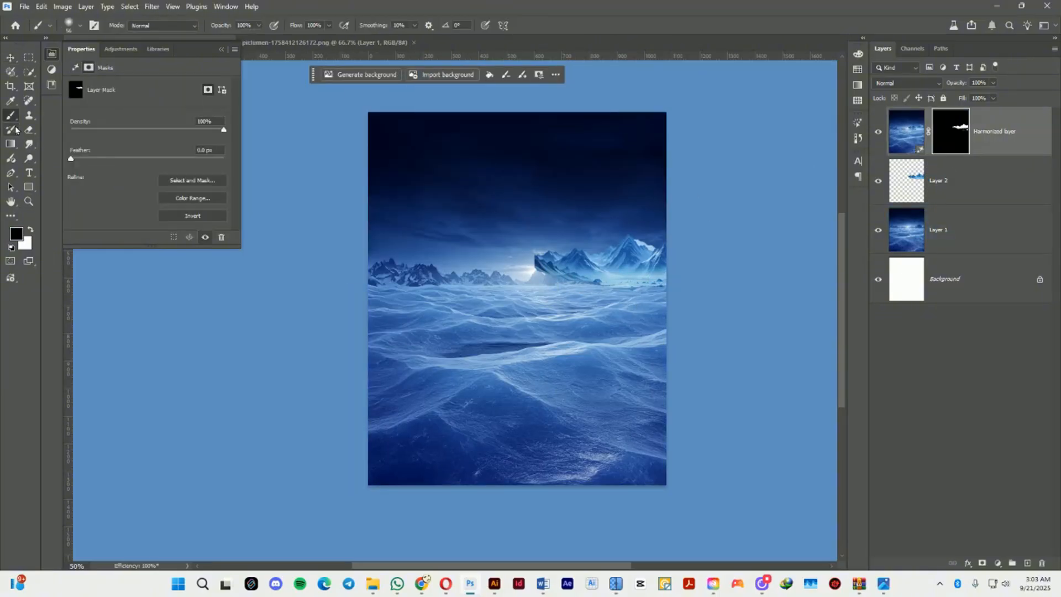
pyautogui.rightClick(504, 290)
pyautogui.doubleClick(535, 407)
pyautogui.click(17, 233)
pyautogui.press('Return')
pyautogui.click(879, 136)
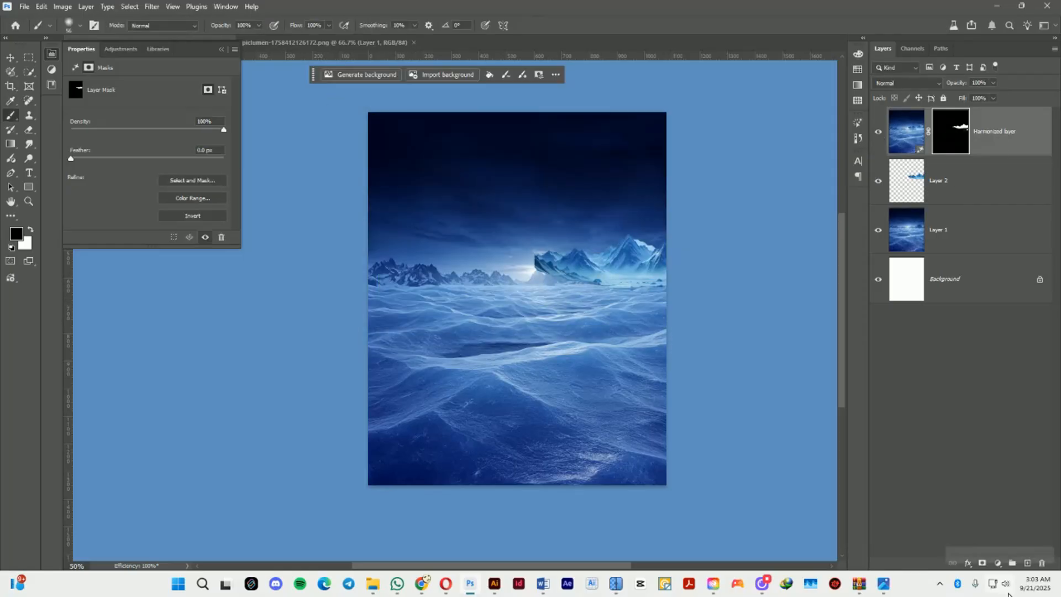
pyautogui.click(1027, 563)
pyautogui.click(1000, 197)
pyautogui.keyDown('shift'); pyautogui.click(978, 223); pyautogui.keyUp('shift')
pyautogui.click(876, 235)
pyautogui.click(877, 236)
pyautogui.click(877, 236)
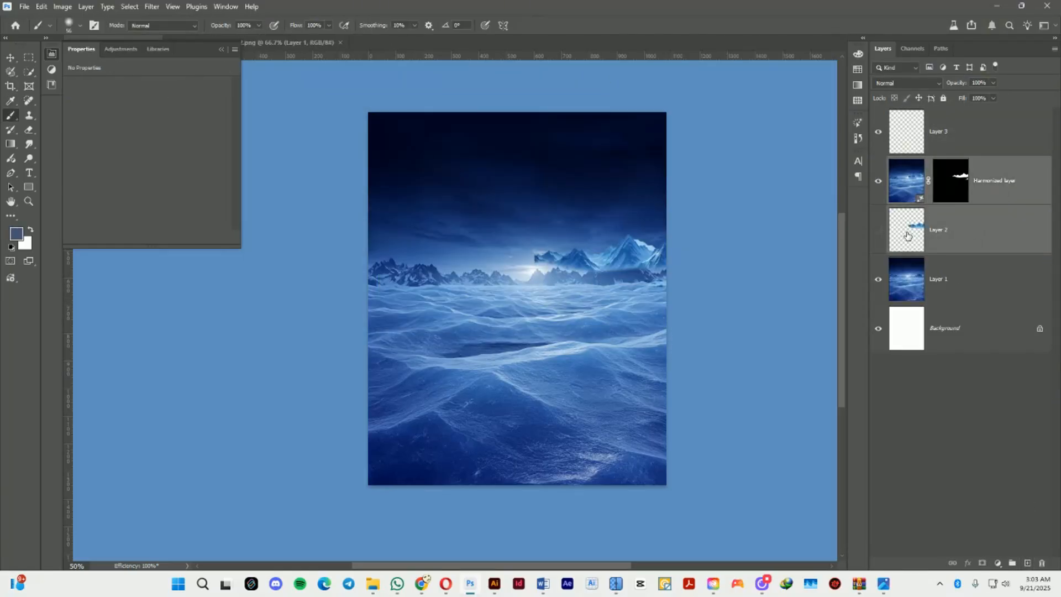
pyautogui.hotkey('ctrl', 'z')
pyautogui.click(947, 236)
pyautogui.hotkey('ctrl', 'z')
pyautogui.hotkey('ctrl', 'z')
pyautogui.hotkey('ctrl', 'z')
# - Remove the original mountain cutout layer and paint out the base of the harmonized mountains on their mask with a larger brush
pyautogui.click(951, 184)
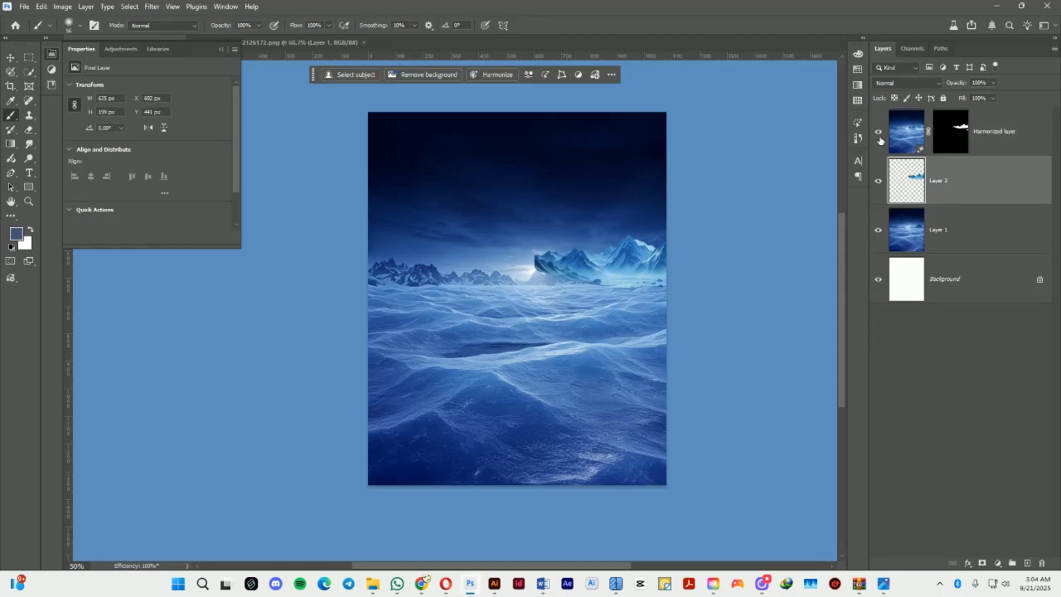
pyautogui.hotkey('ctrl', 'z')
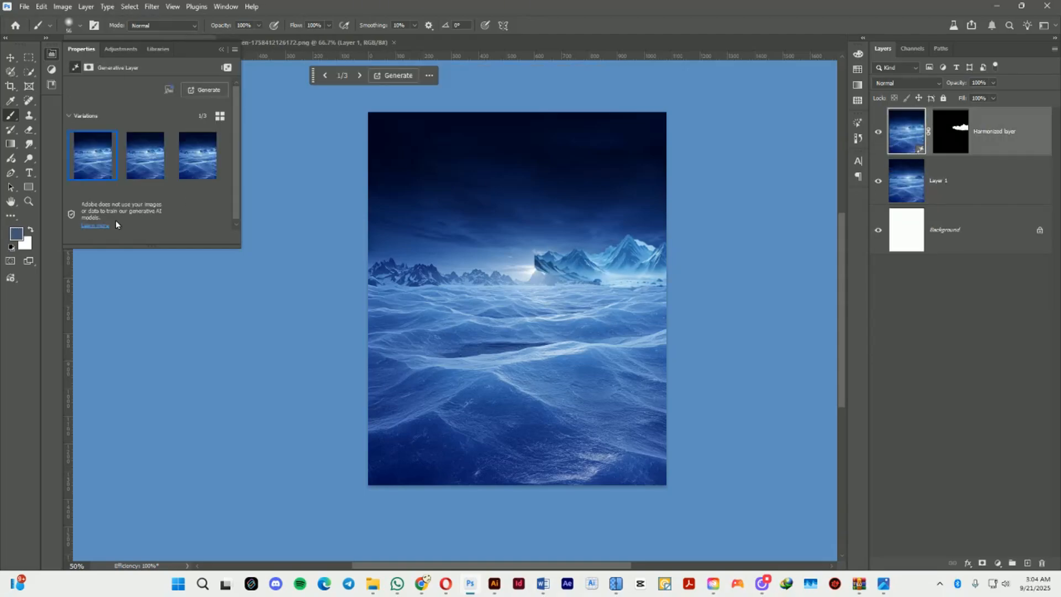
pyautogui.click(941, 144)
pyautogui.press(']')
pyautogui.press(']')
pyautogui.press(']')
pyautogui.press(']')
pyautogui.press(']')
pyautogui.press(']')
pyautogui.press(']')
pyautogui.press(']')
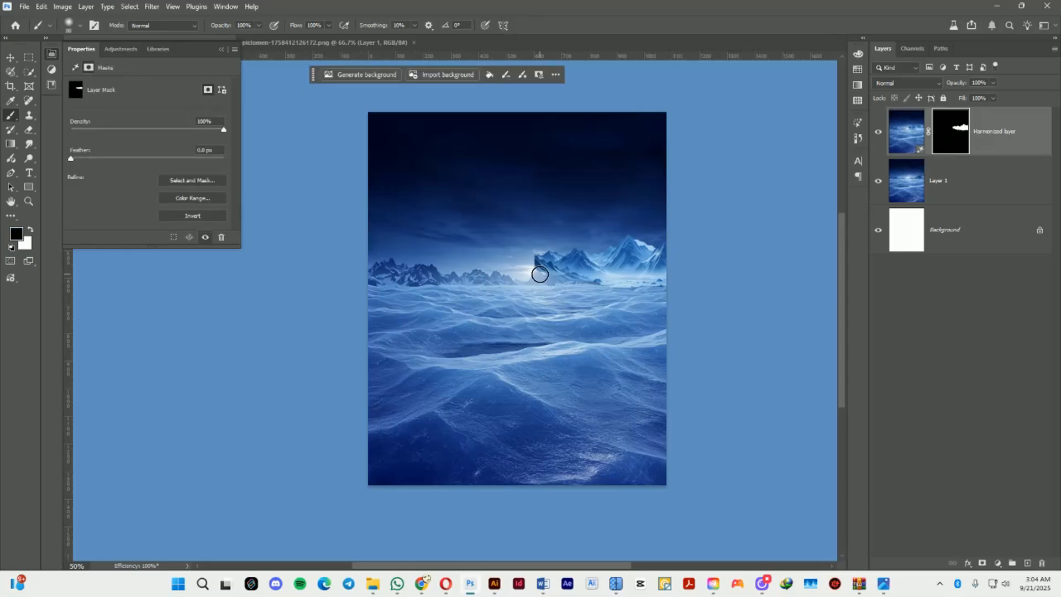
pyautogui.moveTo(627, 298)
pyautogui.mouseDown()
pyautogui.moveTo(652, 295)
pyautogui.moveTo(572, 297)
pyautogui.mouseUp()
# - Lower the harmonized mountain layer's opacity to 44% and paint white on its mask to bring back the distant peaks
pyautogui.moveTo(964, 83); pyautogui.dragTo(939, 84)
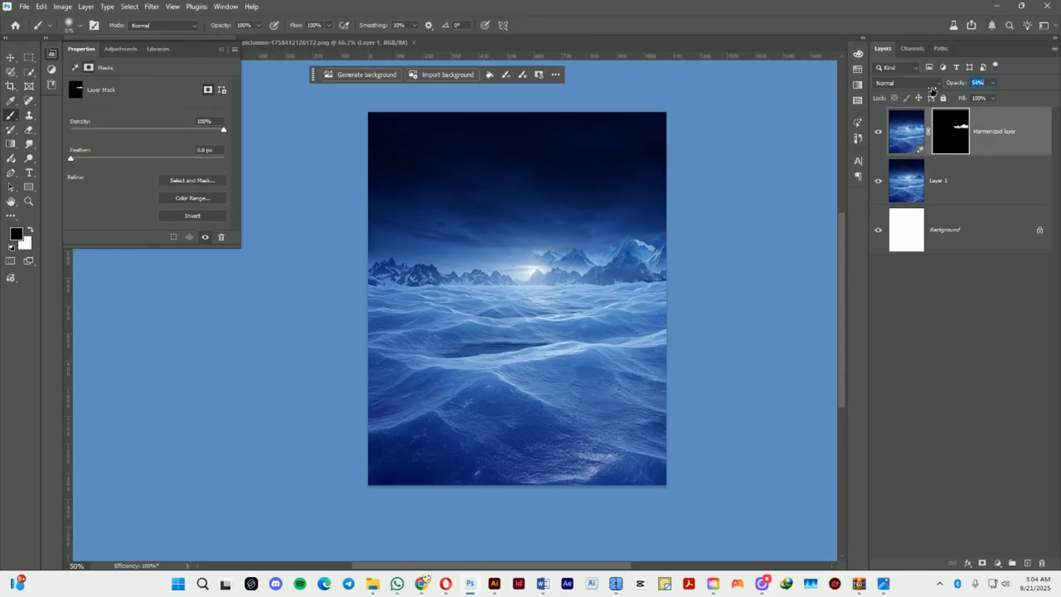
pyautogui.hotkey('ctrl', '+')
pyautogui.hotkey('ctrl', '+')
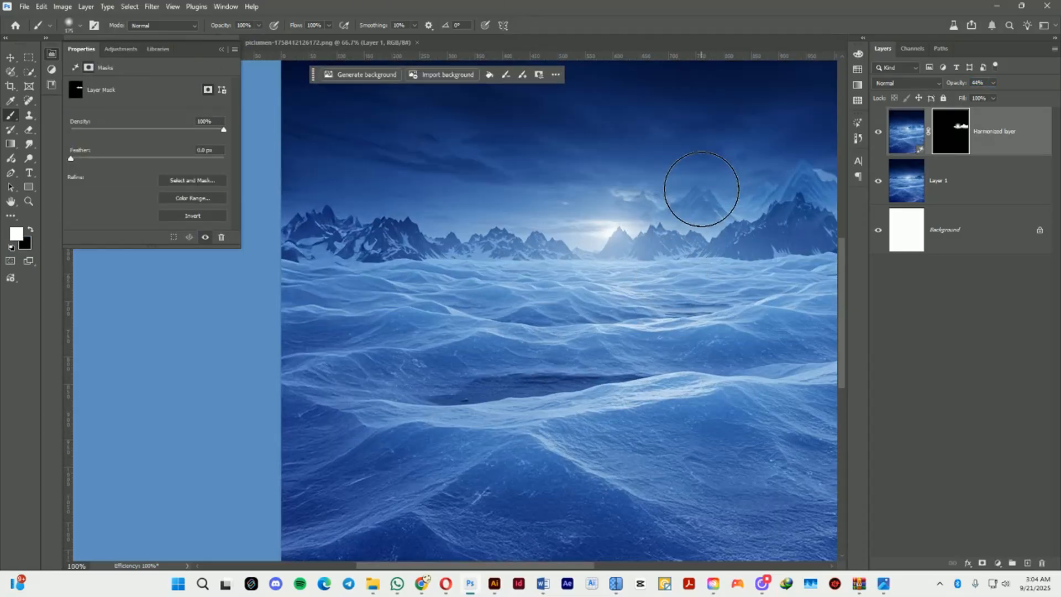
pyautogui.press('x')
pyautogui.click(694, 210)
pyautogui.press('x')
pyautogui.moveTo(694, 210)
pyautogui.mouseDown()
pyautogui.moveTo(712, 252)
pyautogui.moveTo(742, 271)
pyautogui.mouseUp()
pyautogui.press('x')
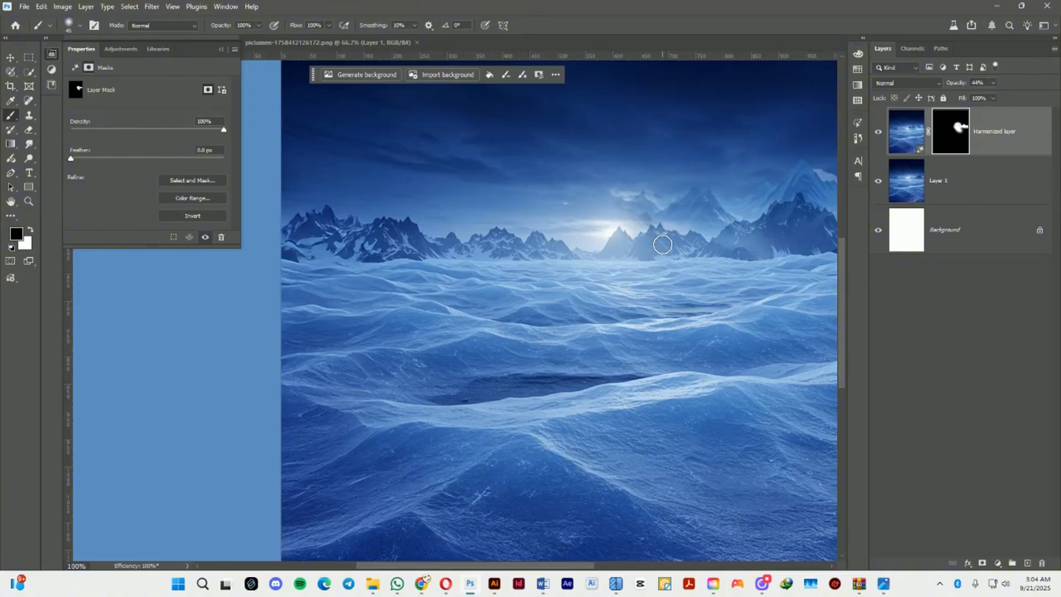
# - Mask out the harmonized layer over the nearer mountains in front and set its opacity to 36%
pyautogui.moveTo(662, 245)
pyautogui.mouseDown()
pyautogui.moveTo(741, 250)
pyautogui.moveTo(737, 240)
pyautogui.moveTo(746, 255)
pyautogui.moveTo(672, 285)
pyautogui.mouseUp()
pyautogui.moveTo(691, 262); pyautogui.dragTo(721, 263)
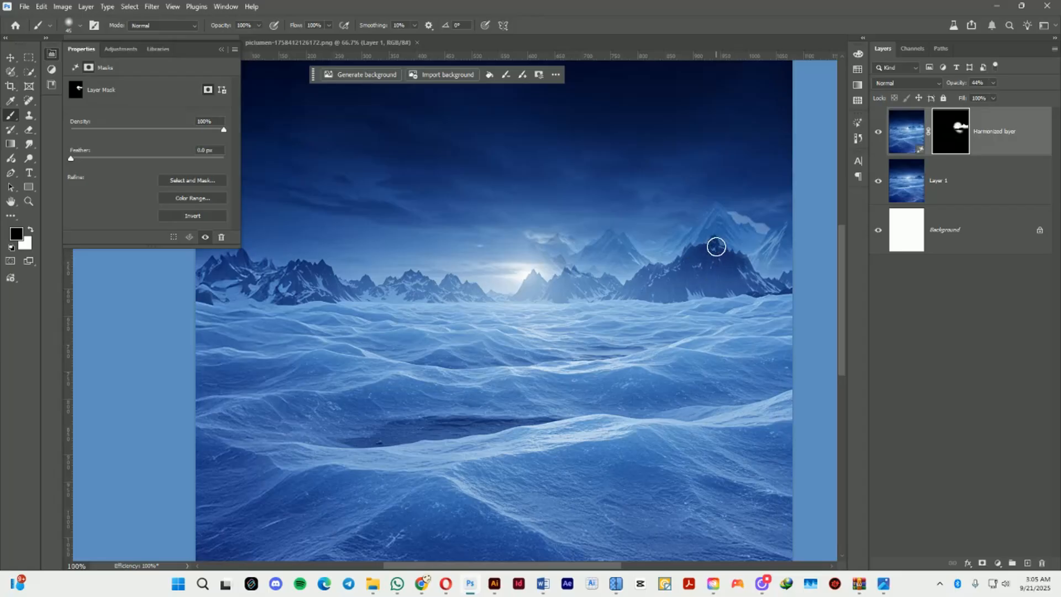
pyautogui.moveTo(969, 88); pyautogui.dragTo(956, 88)
pyautogui.hotkey('ctrl', 't')
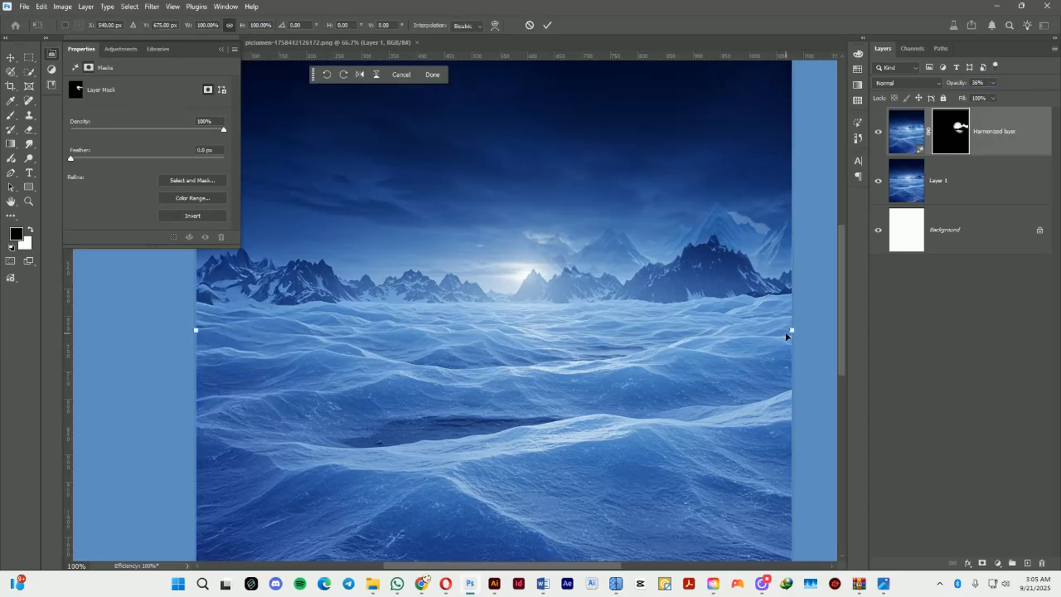
pyautogui.press('Return')
pyautogui.hotkey('ctrl', '-')
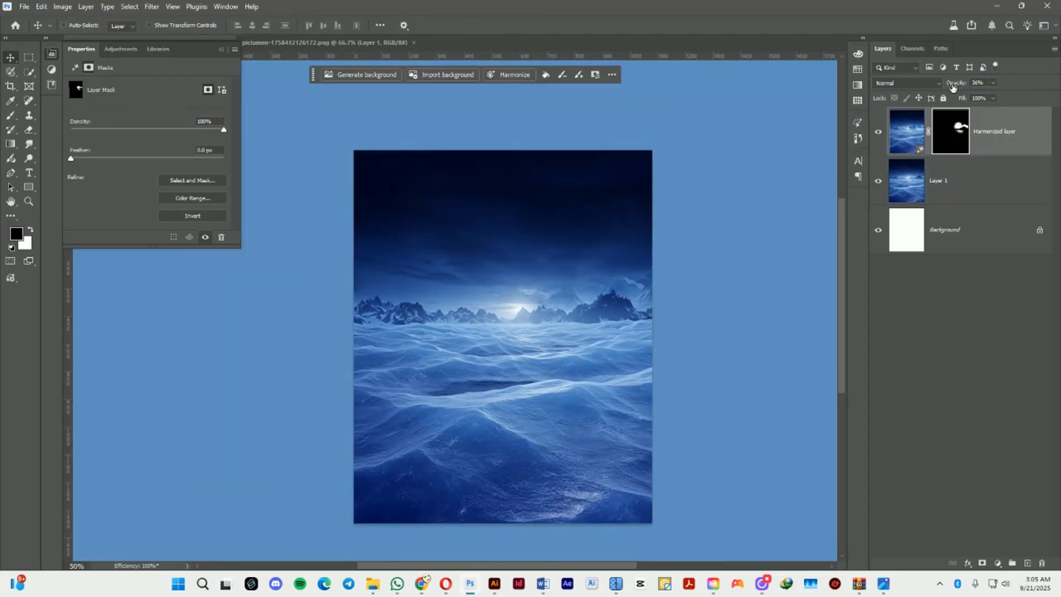
# - Open the ChatGPT Image Sep 20, 2025 cola can picture and move the splashing can into the Untitled-1 document
pyautogui.hotkey('ctrl', 'o')
pyautogui.click(647, 138)
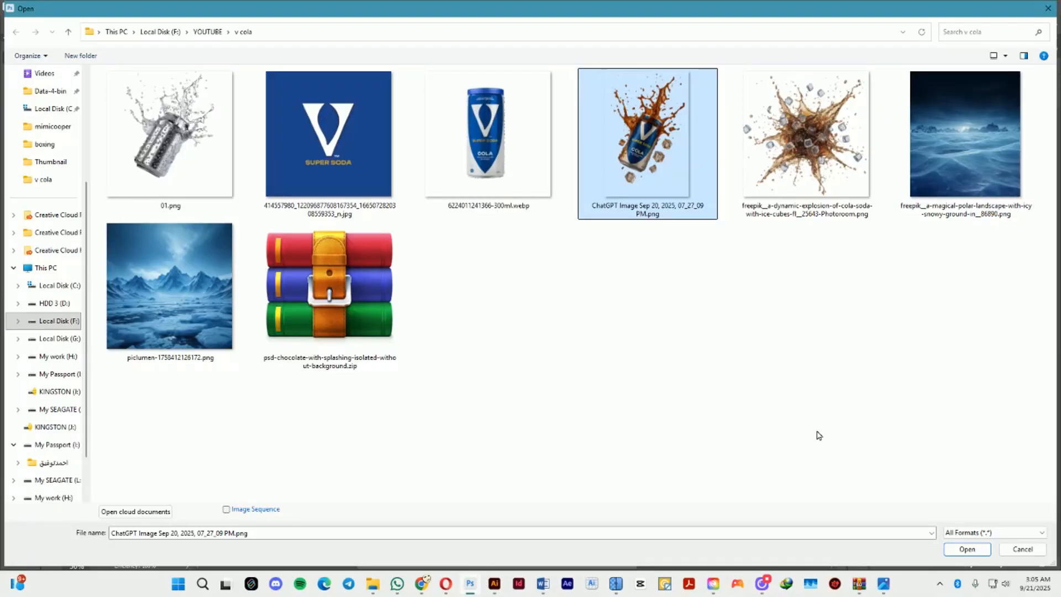
pyautogui.click(967, 549)
pyautogui.moveTo(442, 276); pyautogui.dragTo(486, 304)
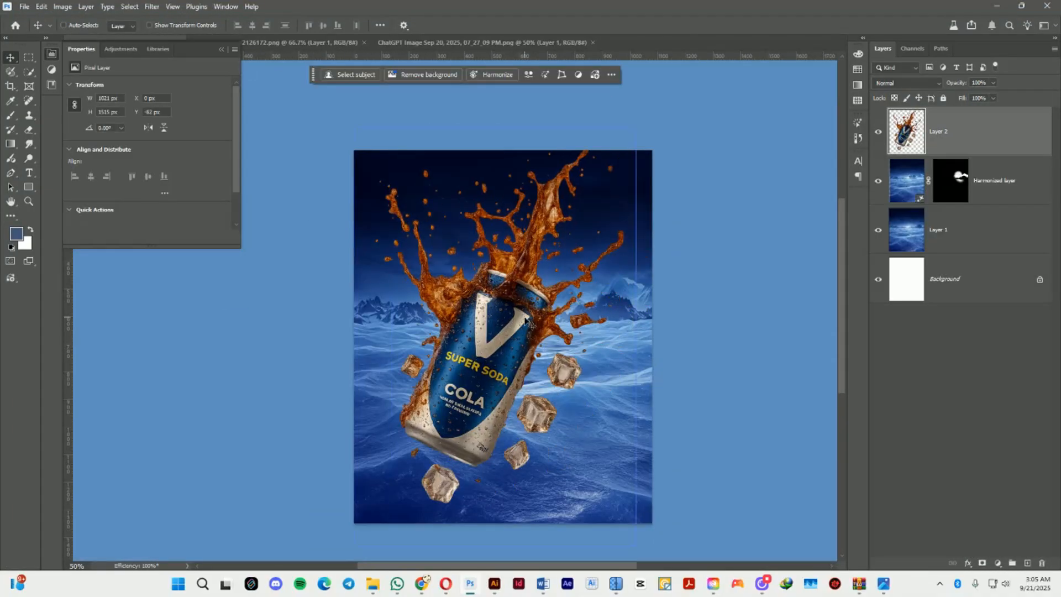
# - Scale the splashing can layer down to about 821 px wide and position it around the poster's center above the ice
pyautogui.hotkey('ctrl', 't')
pyautogui.moveTo(635, 129); pyautogui.dragTo(598, 183)
pyautogui.moveTo(471, 351); pyautogui.dragTo(496, 324)
pyautogui.moveTo(667, 407); pyautogui.dragTo(609, 379)
pyautogui.moveTo(503, 374); pyautogui.dragTo(504, 367)
pyautogui.moveTo(635, 157); pyautogui.dragTo(637, 154)
pyautogui.press('Return')
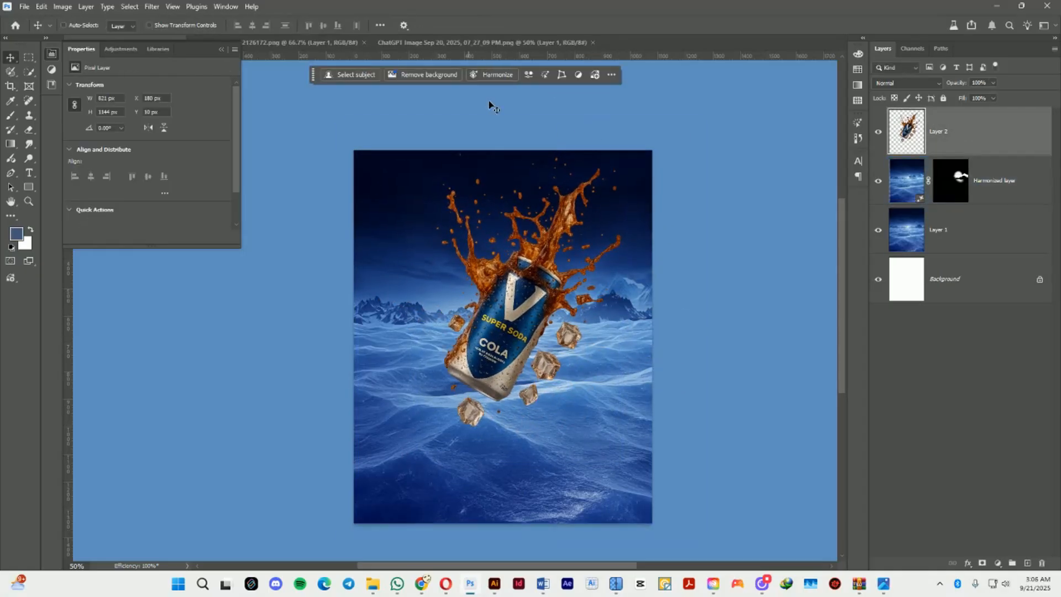
# - Add an empty layer beneath the can layer and harmonize the can with the icy background
pyautogui.click(1026, 563)
pyautogui.moveTo(964, 133); pyautogui.dragTo(964, 198)
pyautogui.click(964, 136)
pyautogui.click(498, 74)
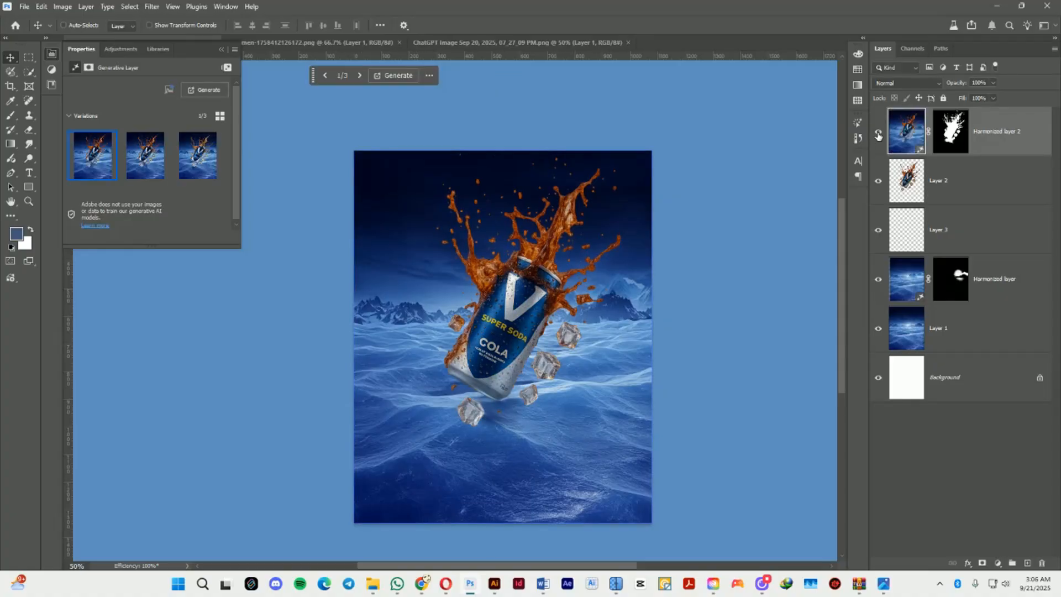
# - Convert the harmonized can layer to a smart object and hide the original can layer beneath it
pyautogui.rightClick(999, 146)
pyautogui.click(978, 370)
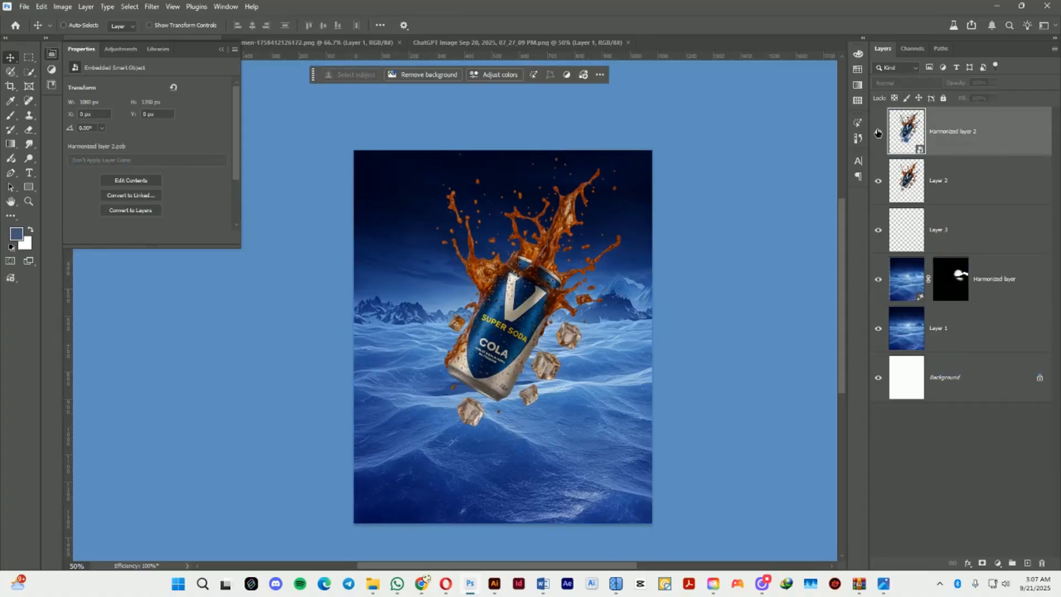
pyautogui.click(964, 181)
pyautogui.click(878, 181)
# - Outline a slanted shadow shape about 370 × 132 px on the ice beside the can's base with the Pen tool and load it as a selection
pyautogui.hotkey('ctrl', 'shift', 'alt', 'n')
pyautogui.hotkey('ctrl', '+')
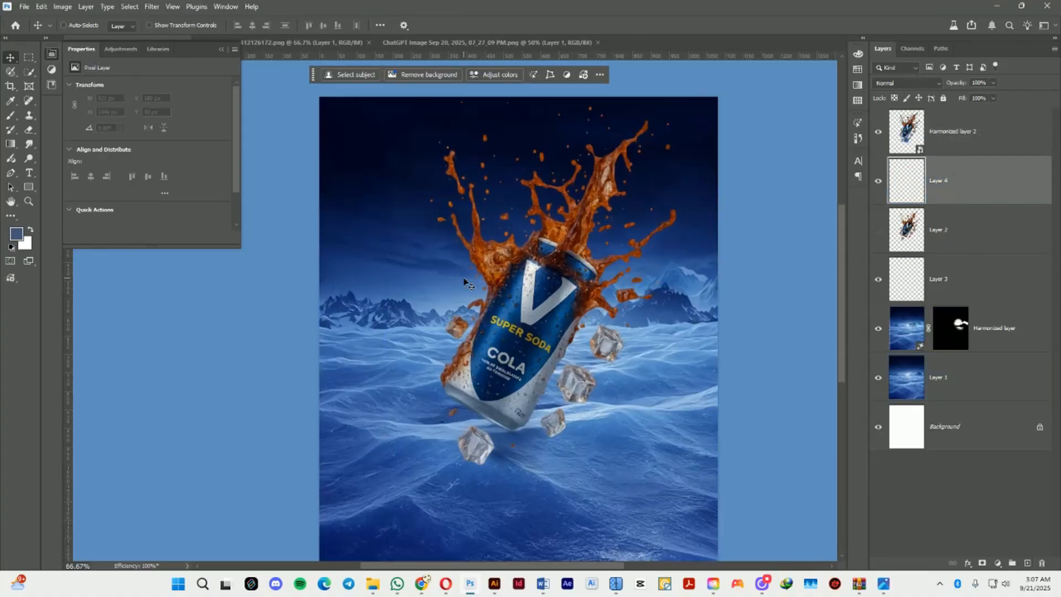
pyautogui.moveTo(606, 177); pyautogui.dragTo(537, 117)
pyautogui.click(10, 115)
pyautogui.click(12, 172)
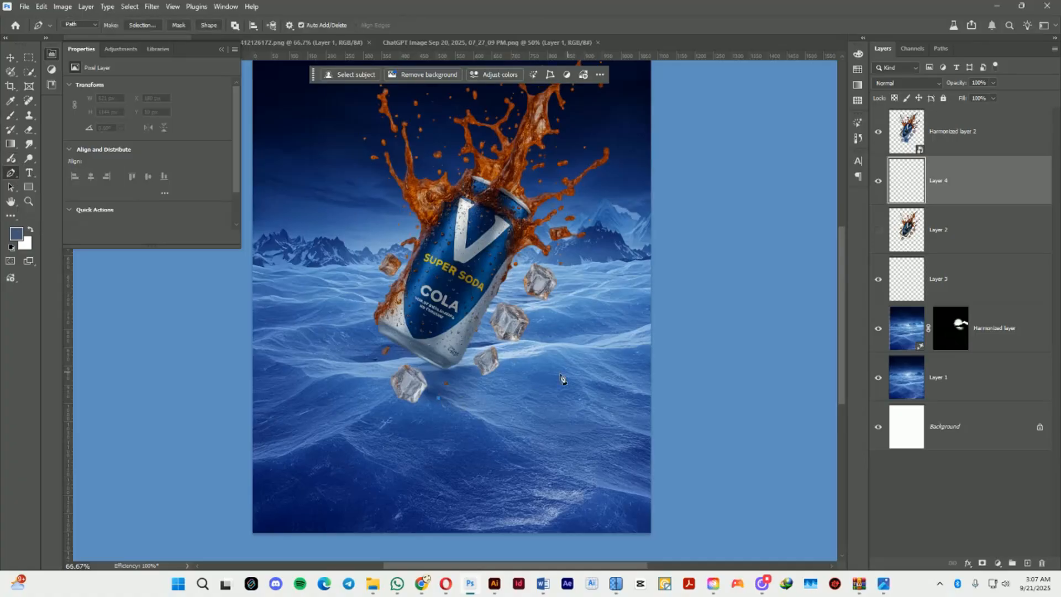
pyautogui.hotkey('ctrl', 'Return')
pyautogui.hotkey('ctrl', 'shift', 'alt', 'n')
# - Sample a dark blue from the shaded ice as the foreground color and fill the shadow selection on a new layer
pyautogui.click(16, 233)
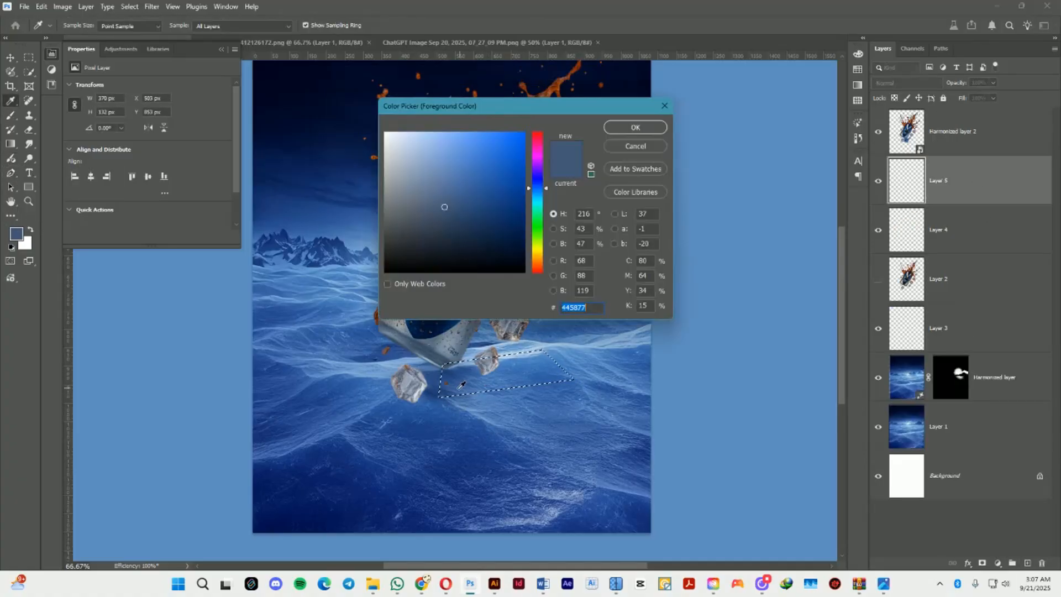
pyautogui.click(463, 388)
pyautogui.click(652, 129)
pyautogui.click(16, 234)
pyautogui.click(448, 388)
pyautogui.press('Return')
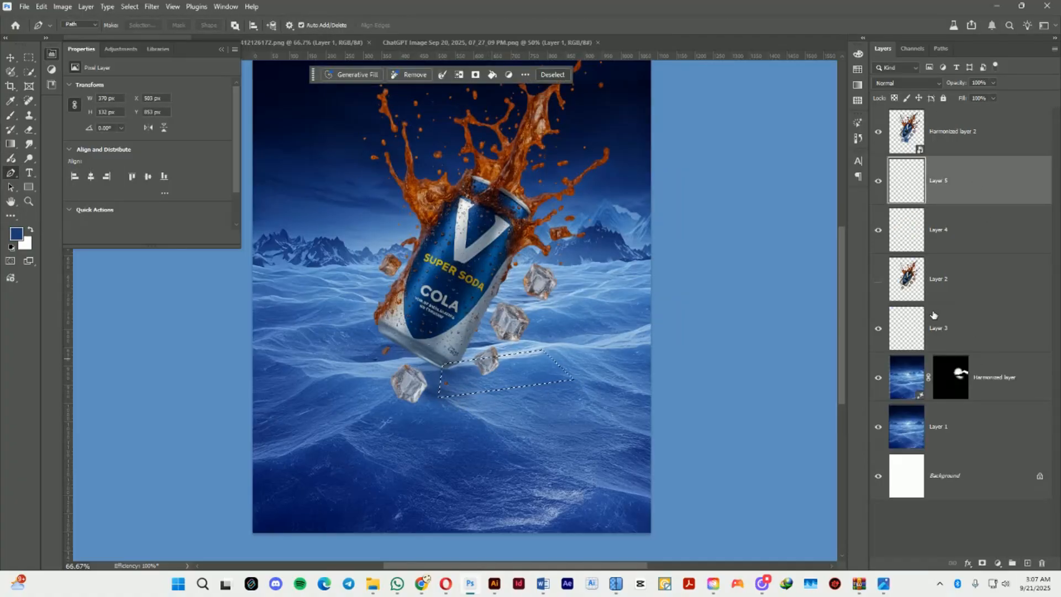
pyautogui.hotkey('ctrl', 'shift', 'alt', 'n')
pyautogui.hotkey('alt', 'BackSpace')
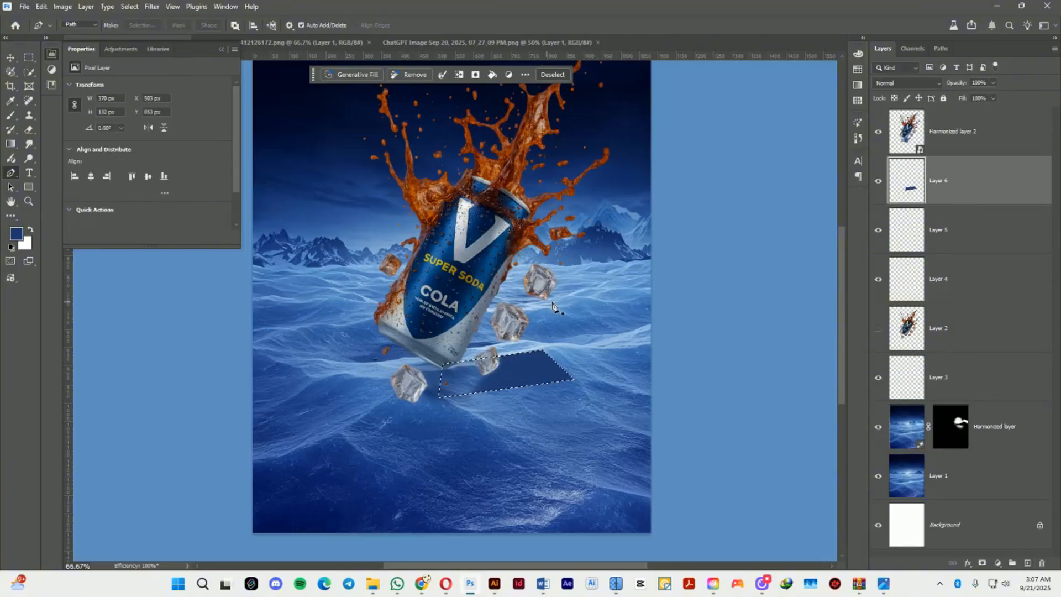
pyautogui.click(152, 6)
pyautogui.click(151, 6)
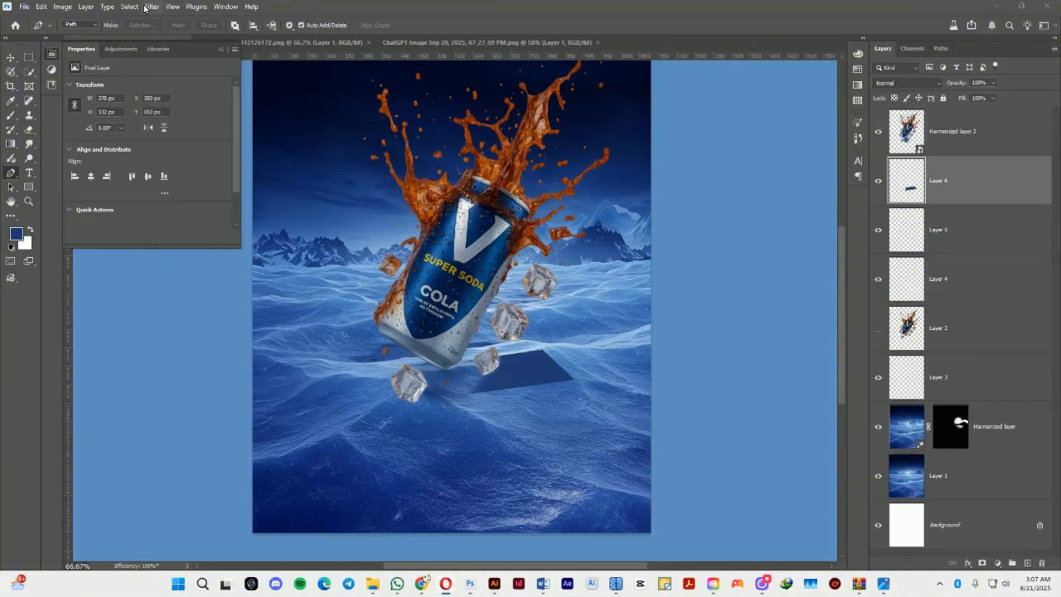
pyautogui.click(151, 7)
pyautogui.moveTo(243, 166)
pyautogui.click(317, 208)
pyautogui.press('Escape')
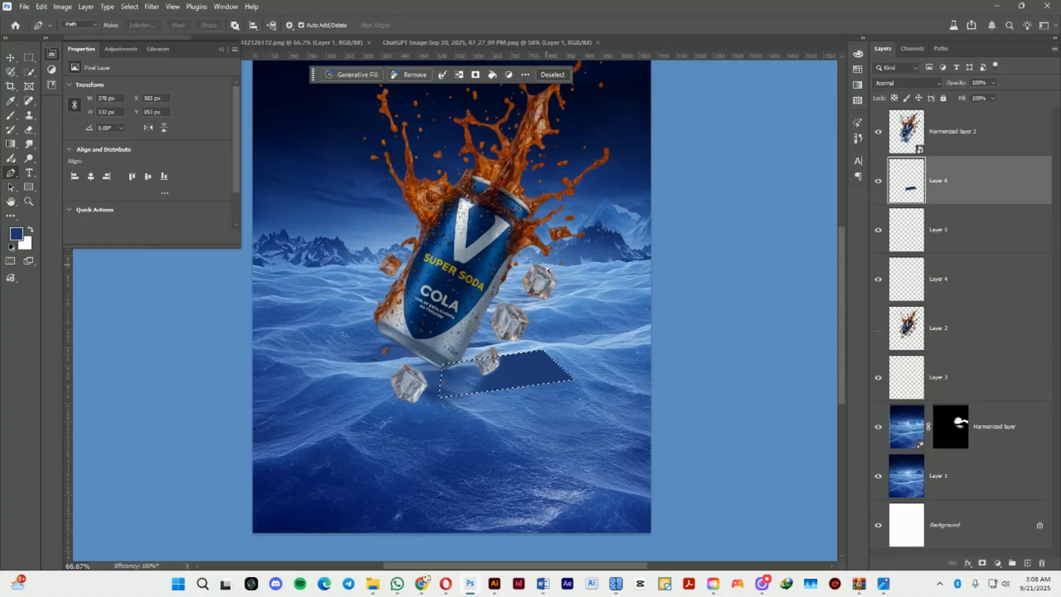
# - Clear the selection and soften the dark blue shadow shape with a Gaussian Blur
pyautogui.hotkey('ctrl', 'd')
pyautogui.click(155, 7)
pyautogui.moveTo(189, 169)
pyautogui.click(317, 208)
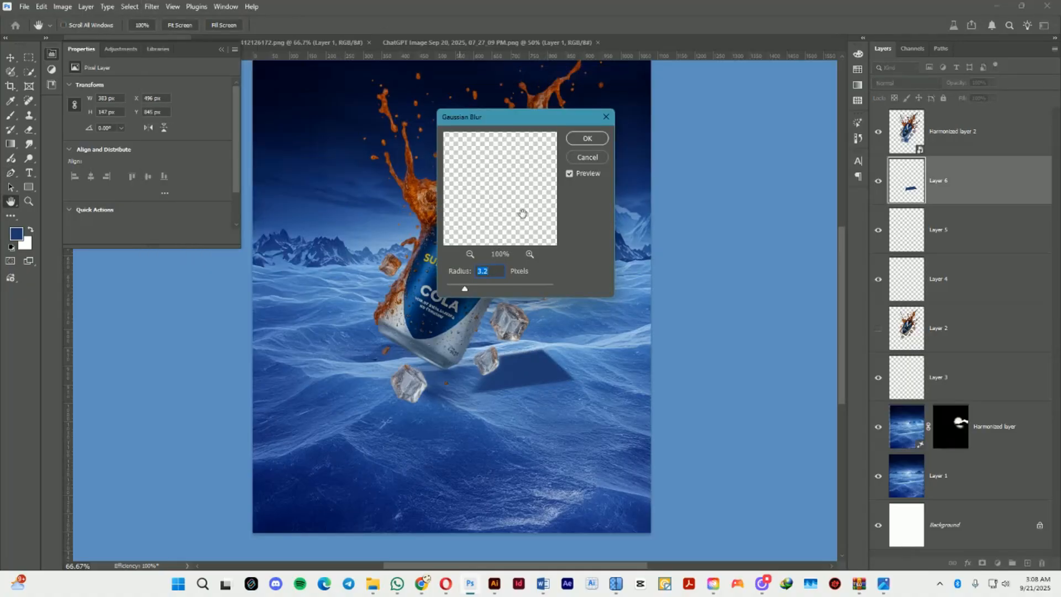
pyautogui.moveTo(488, 289); pyautogui.dragTo(497, 291)
pyautogui.click(592, 143)
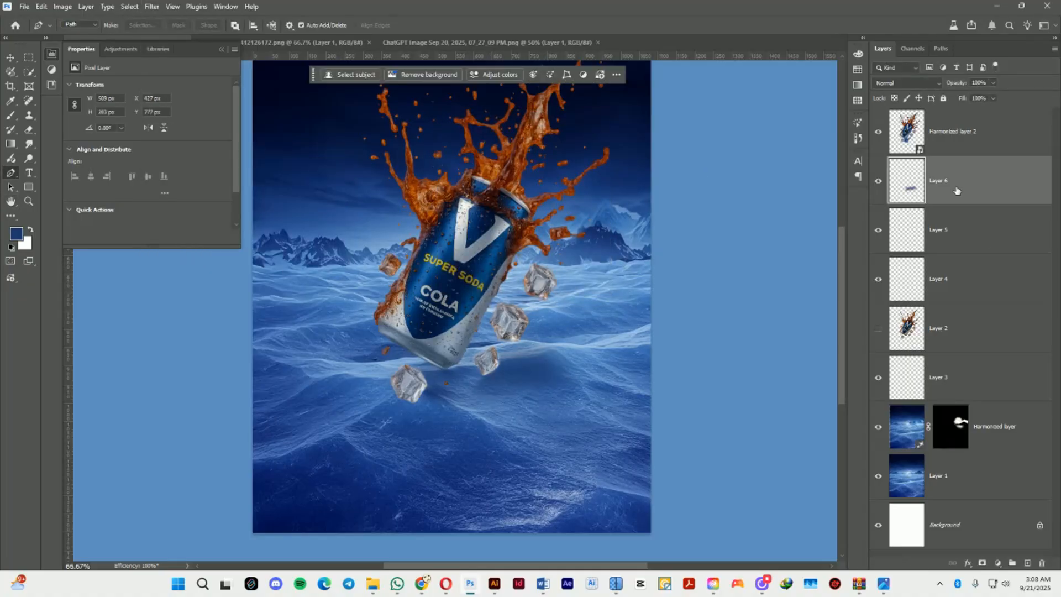
# - Raise the shadow layer above the harmonized can and mask parts of it away with a large soft black brush
pyautogui.hotkey('ctrl', ']')
pyautogui.click(10, 116)
pyautogui.click(982, 562)
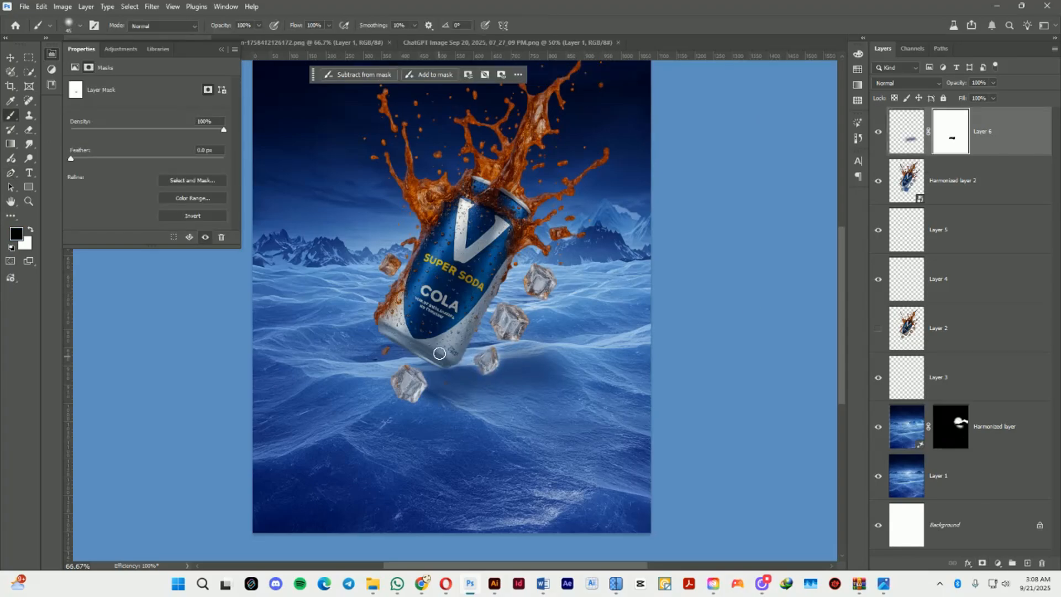
pyautogui.press(']')
pyautogui.press(']')
pyautogui.press(']')
pyautogui.click(610, 324)
# - Set the shadow layer's blend mode to Multiply and select it together with the harmonized can layer
pyautogui.click(906, 82)
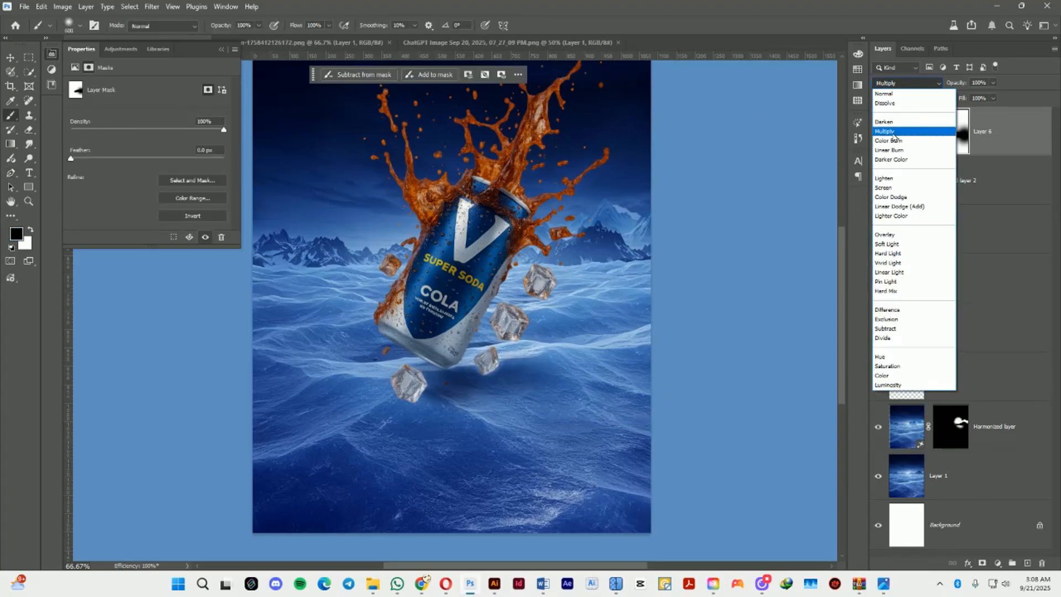
pyautogui.click(895, 133)
pyautogui.hotkey('ctrl', '-')
pyautogui.hotkey('ctrl', '+')
pyautogui.hotkey('ctrl', '+')
pyautogui.moveTo(480, 270); pyautogui.dragTo(559, 352)
pyautogui.keyDown('ctrl'); pyautogui.click(945, 182); pyautogui.keyUp('ctrl')
pyautogui.hotkey('ctrl', '-')
pyautogui.hotkey('ctrl', '-')
pyautogui.hotkey('ctrl', '-')
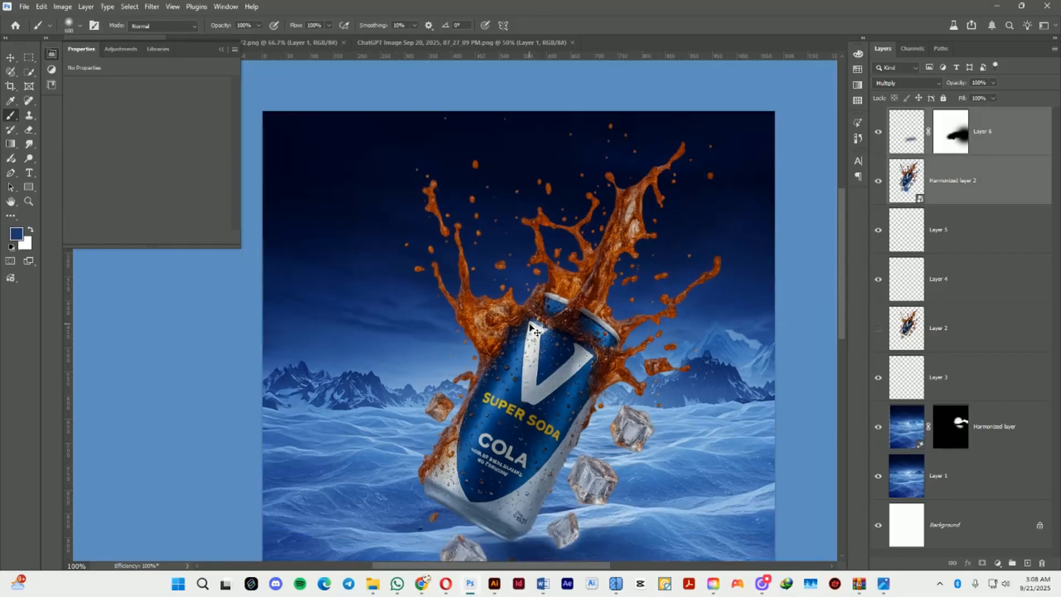
# - Open the Freepik cola explosion with ice cubes picture and move it into the Untitled-1 document above Layer 3
pyautogui.click(989, 382)
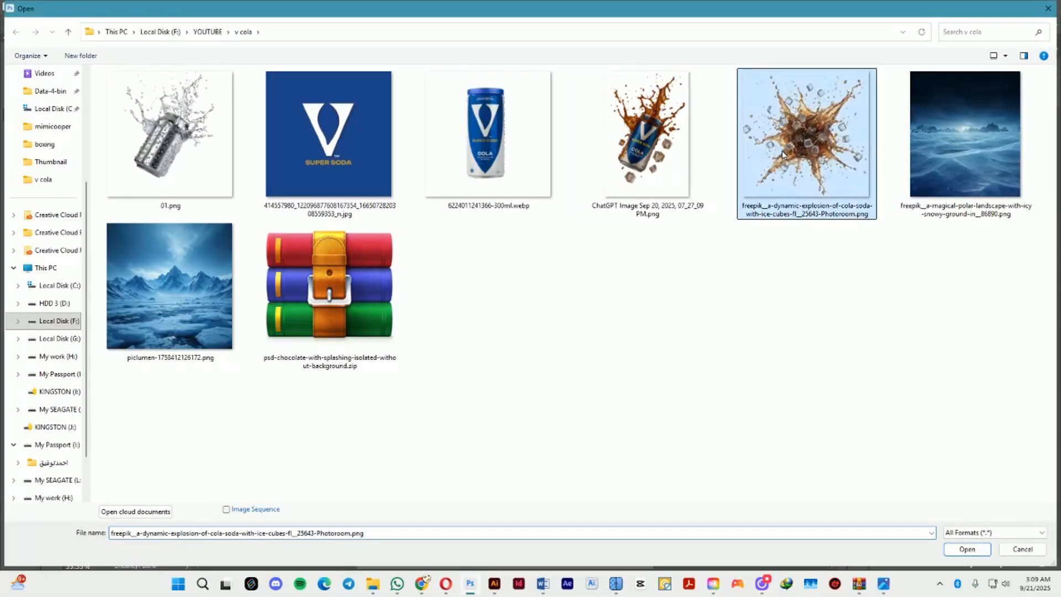
pyautogui.press('Return')
pyautogui.press('v')
pyautogui.moveTo(486, 344); pyautogui.dragTo(327, 46)
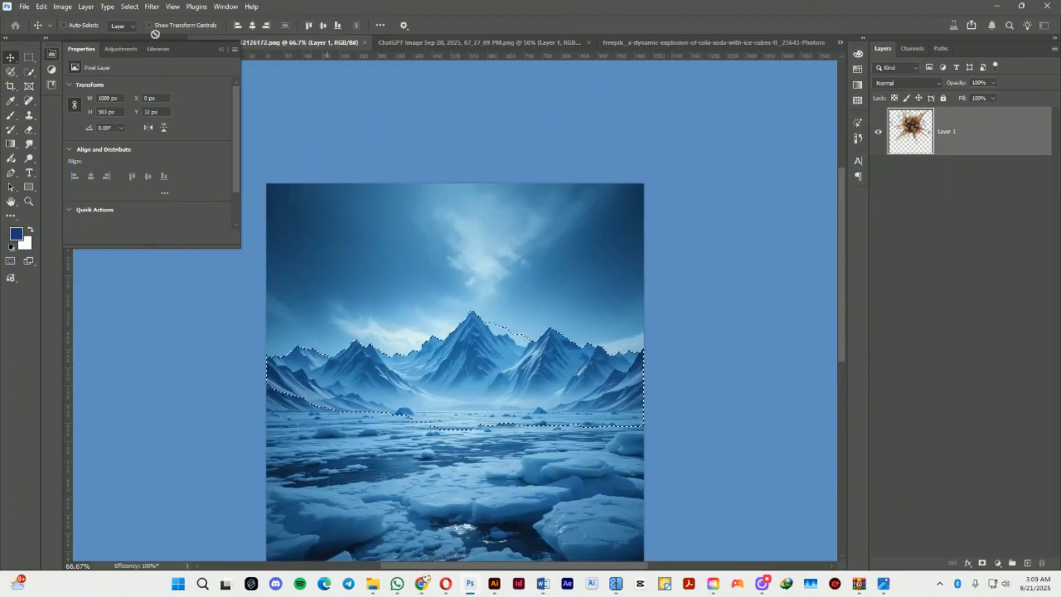
pyautogui.moveTo(155, 35); pyautogui.dragTo(386, 224)
# - Scale the cola explosion layer down to about 582 px wide and place it behind the can's left side
pyautogui.hotkey('ctrl', 't')
pyautogui.moveTo(578, 235); pyautogui.dragTo(515, 274)
pyautogui.moveTo(480, 335); pyautogui.dragTo(460, 332)
pyautogui.press('Return')
pyautogui.hotkey('ctrl', '+')
pyautogui.hotkey('ctrl', '+')
pyautogui.hotkey('ctrl', '+')
pyautogui.hotkey('ctrl', '+')
pyautogui.moveTo(454, 411); pyautogui.dragTo(451, 455)
pyautogui.hotkey('ctrl', '-')
pyautogui.hotkey('ctrl', '-')
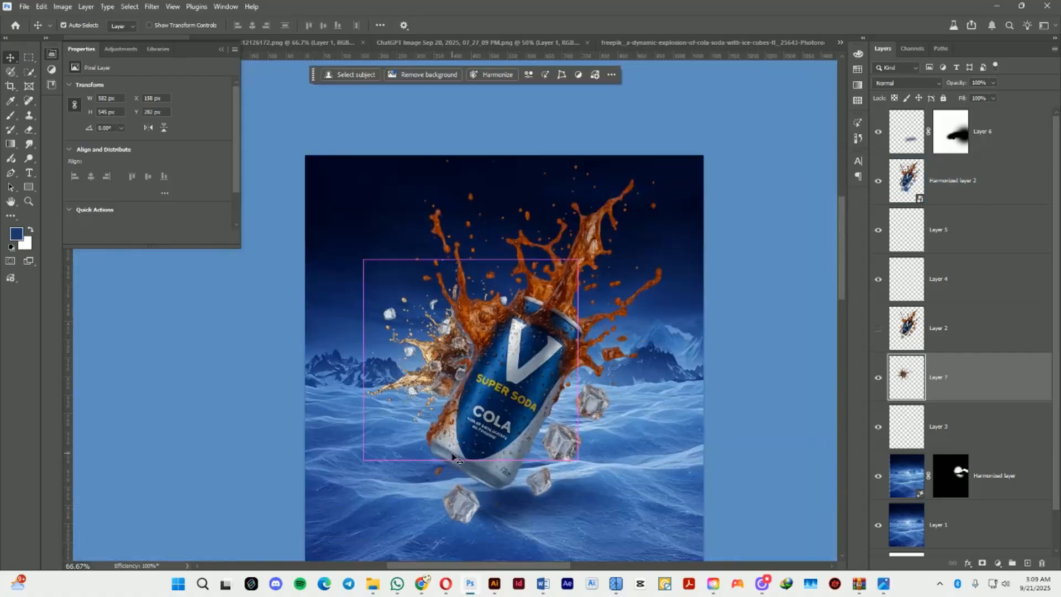
# - Enlarge the cola explosion to about 612 px wide and nudge it into place behind the can
pyautogui.hotkey('ctrl', '-')
pyautogui.hotkey('ctrl', 't')
pyautogui.moveTo(547, 272); pyautogui.dragTo(551, 269)
pyautogui.press('Return')
pyautogui.moveTo(464, 383); pyautogui.dragTo(463, 387)
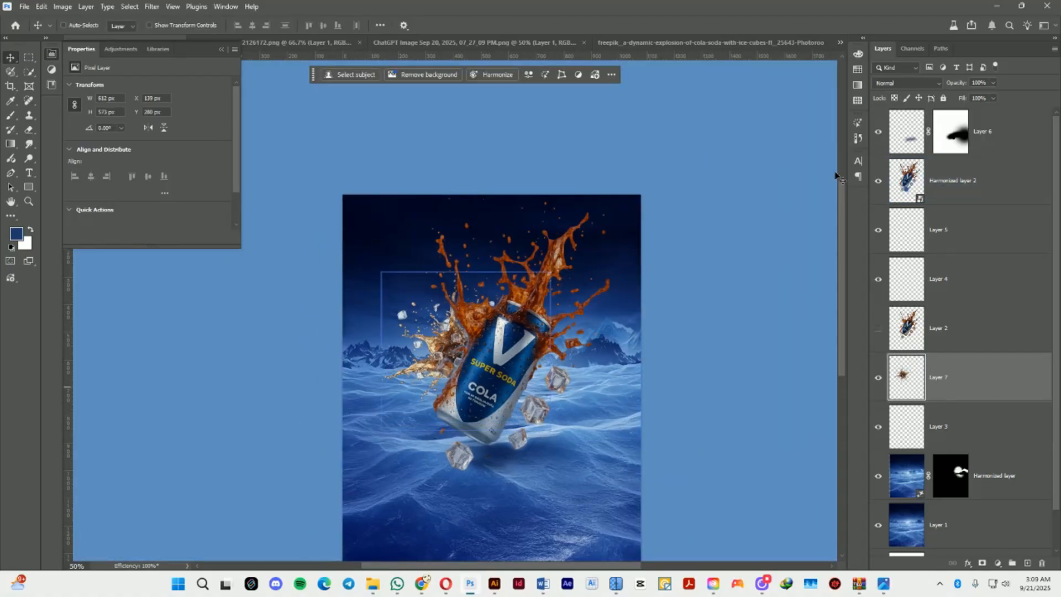
# - Try harmonizing the cola explosion with the background and delete the generated layer
pyautogui.click(492, 74)
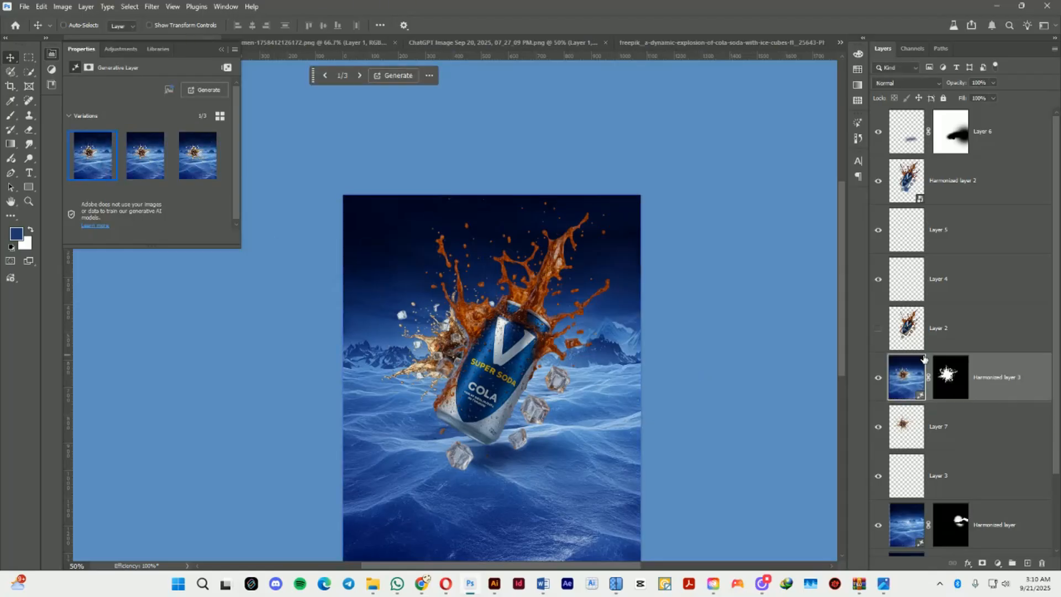
pyautogui.press('Delete')
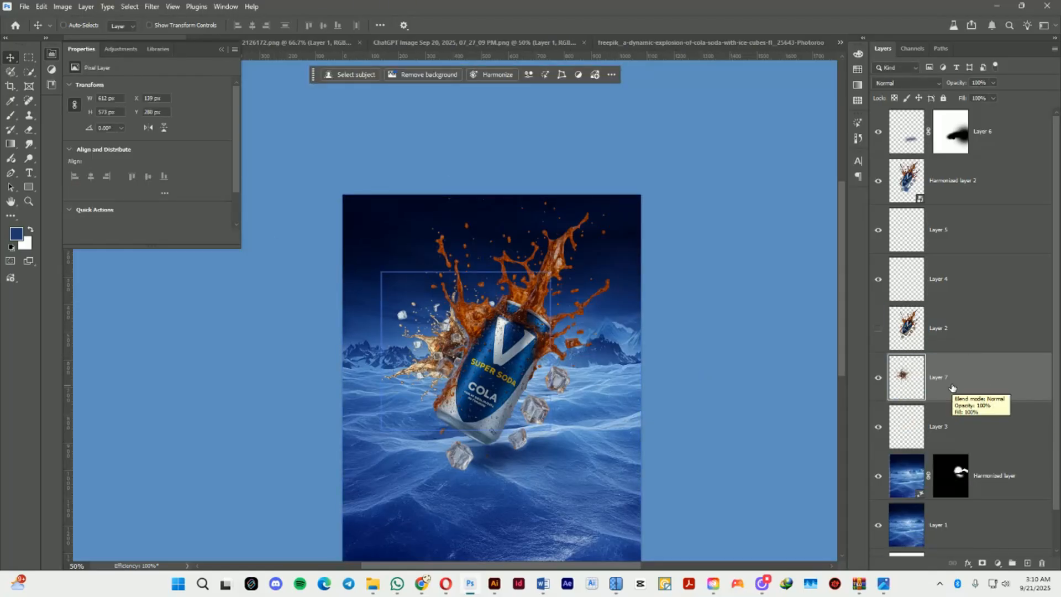
# - Convert the cola explosion to a smart object and clip a Color Balance adjustment to it with highlights shifted +16 toward blue
pyautogui.rightClick(938, 379)
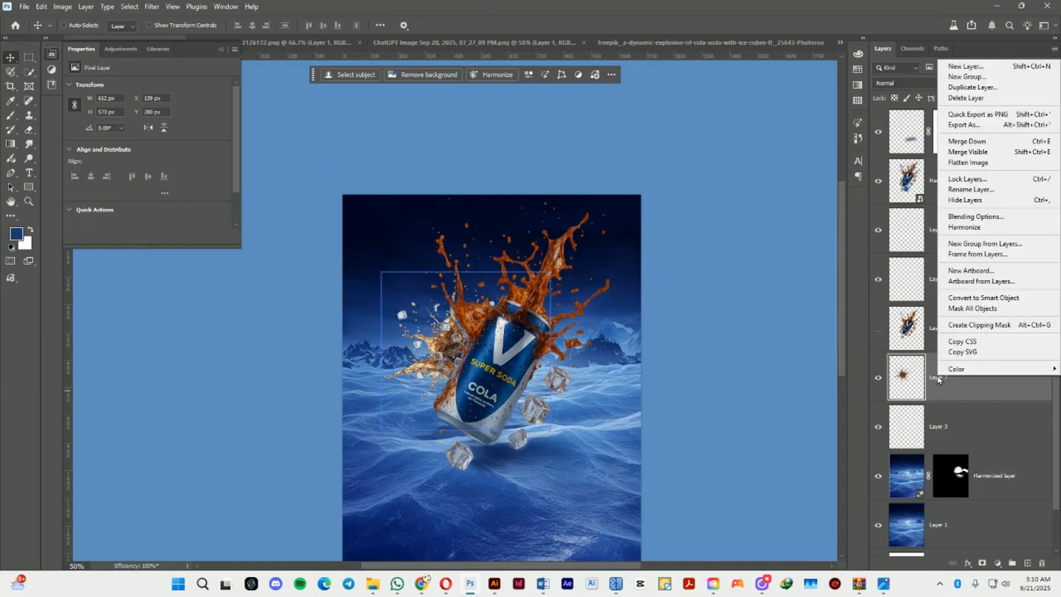
pyautogui.click(984, 297)
pyautogui.click(997, 563)
pyautogui.click(989, 448)
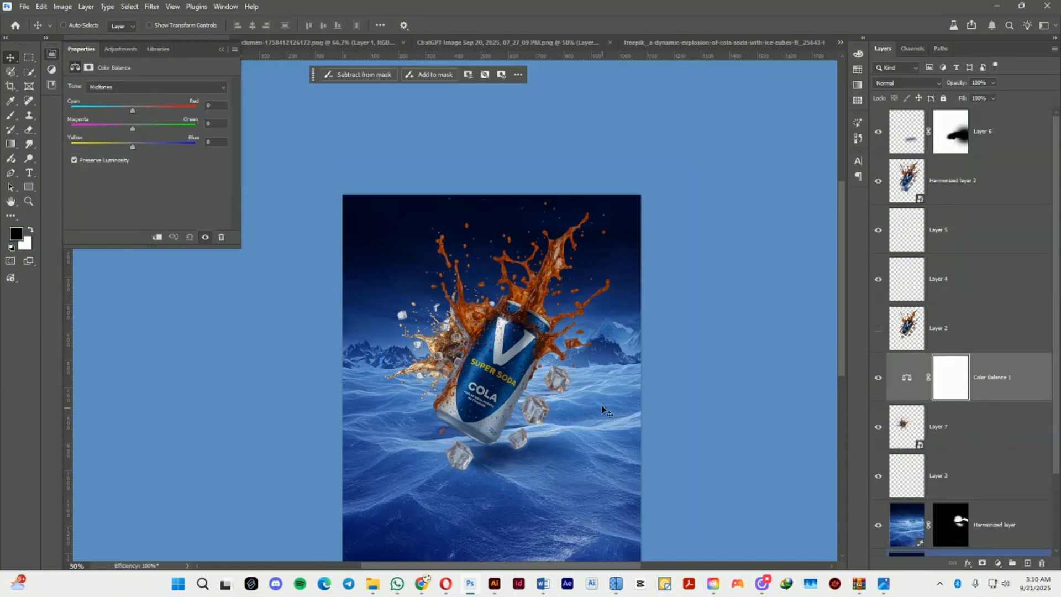
pyautogui.click(137, 88)
pyautogui.click(136, 98)
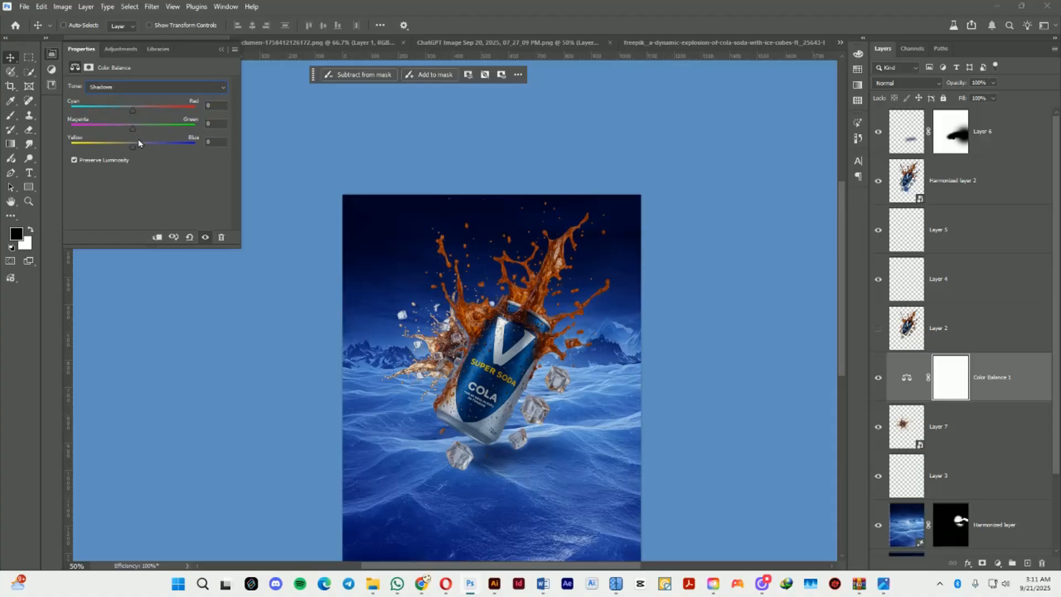
pyautogui.hotkey('ctrl', 'alt', 'g')
pyautogui.click(137, 87)
pyautogui.click(136, 118)
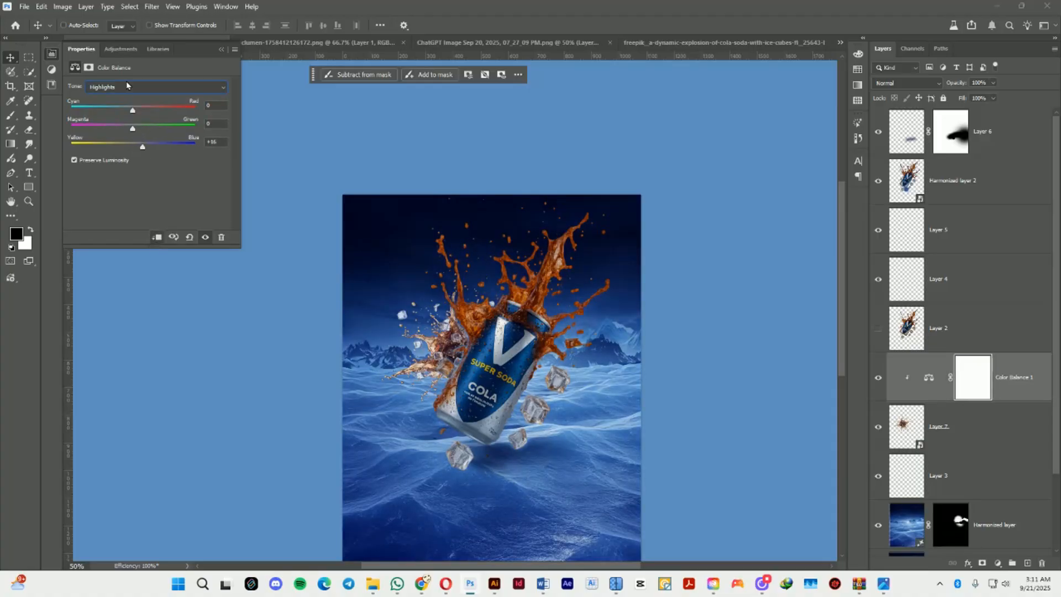
# - Add a Curves adjustment clipped to the cola explosion and darken its midtones with a point at input 98, output 70
pyautogui.click(997, 562)
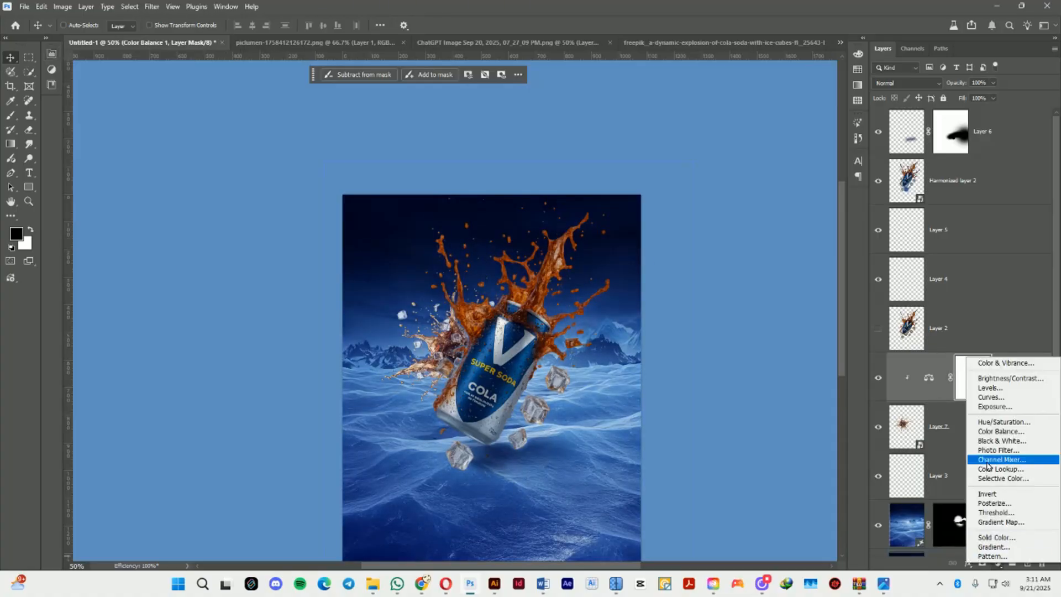
pyautogui.click(991, 397)
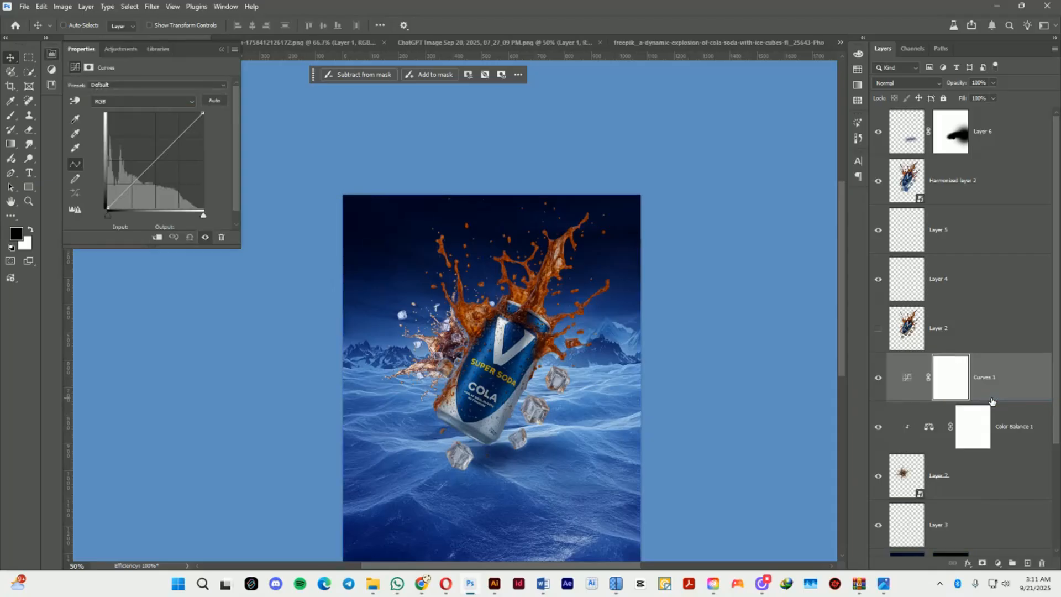
pyautogui.moveTo(145, 172)
pyautogui.mouseDown()
pyautogui.moveTo(141, 205)
pyautogui.moveTo(147, 184)
pyautogui.mouseUp()
pyautogui.click(157, 237)
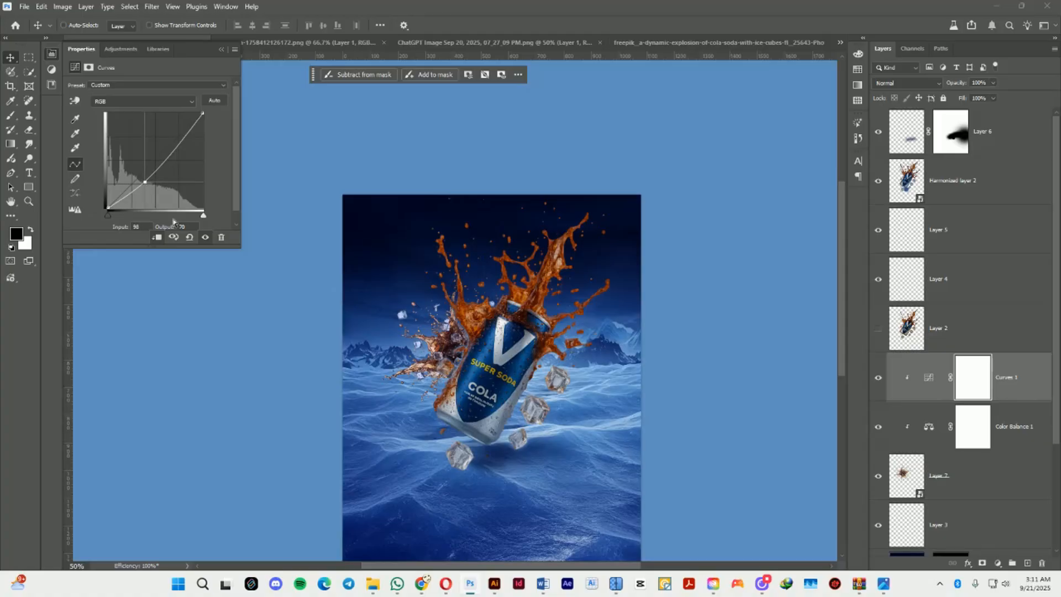
pyautogui.click(221, 49)
# - Select the harmonized can layer and sample the reddish-brown of the cola splash as the foreground color
pyautogui.click(17, 233)
pyautogui.click(386, 133)
pyautogui.click(634, 128)
pyautogui.click(946, 330)
pyautogui.click(951, 181)
pyautogui.click(17, 234)
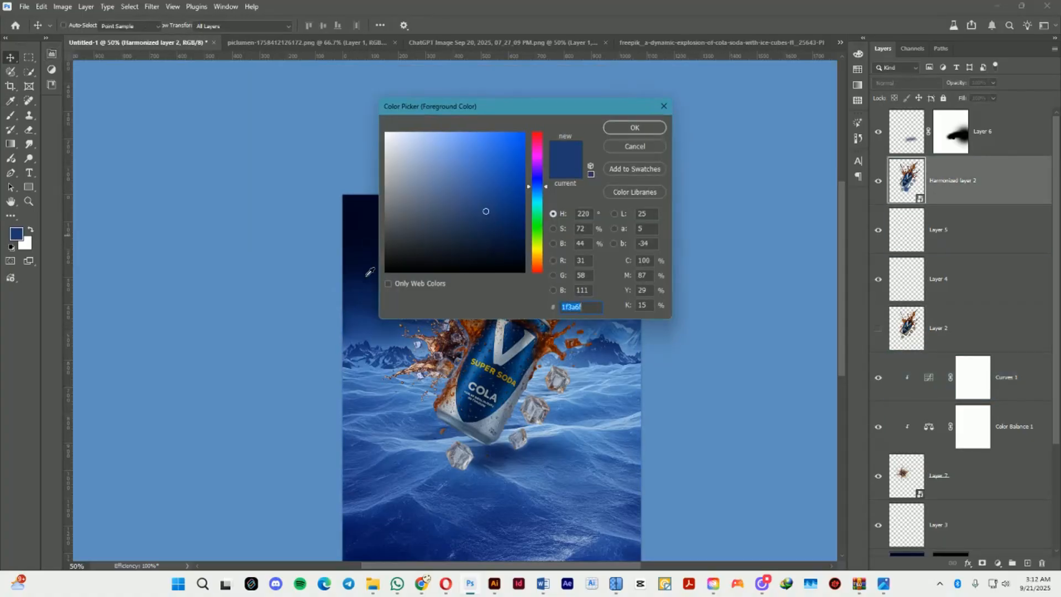
pyautogui.click(459, 344)
pyautogui.click(634, 128)
# - Fill the cola explosion's outline with the reddish-brown on a new layer and clip it directly above the explosion layer
pyautogui.keyDown('ctrl'); pyautogui.click(906, 481); pyautogui.keyUp('ctrl')
pyautogui.click(1026, 563)
pyautogui.hotkey('alt', 'BackSpace')
pyautogui.moveTo(938, 181); pyautogui.dragTo(939, 496)
# - Set the reddish-brown fill layer to Soft Light, clear the selection and select it together with the cola explosion layer
pyautogui.click(906, 83)
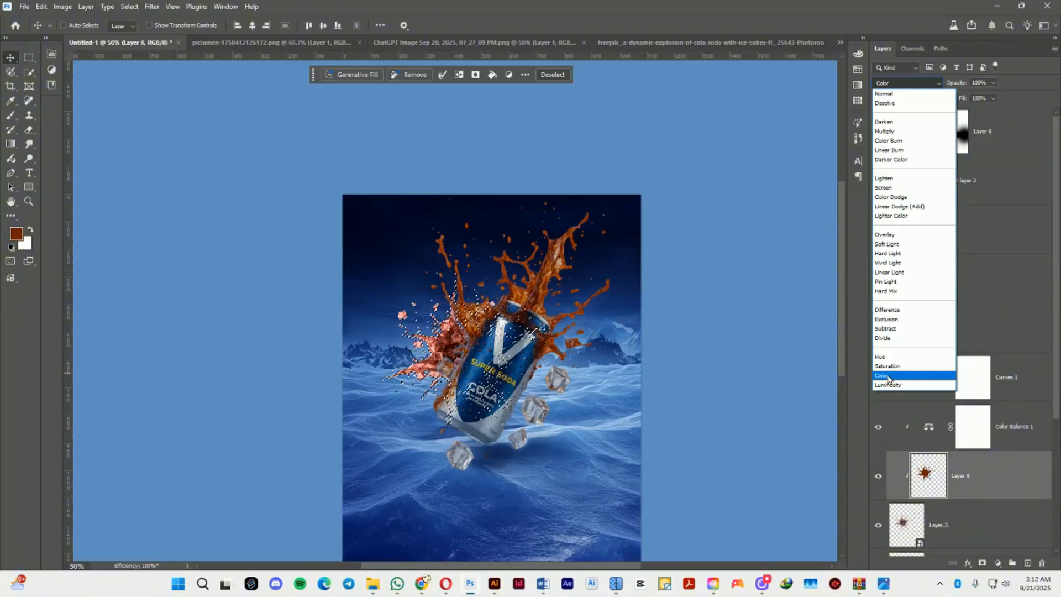
pyautogui.click(886, 244)
pyautogui.hotkey('ctrl', 'd')
pyautogui.press('m')
pyautogui.rightClick(1001, 495)
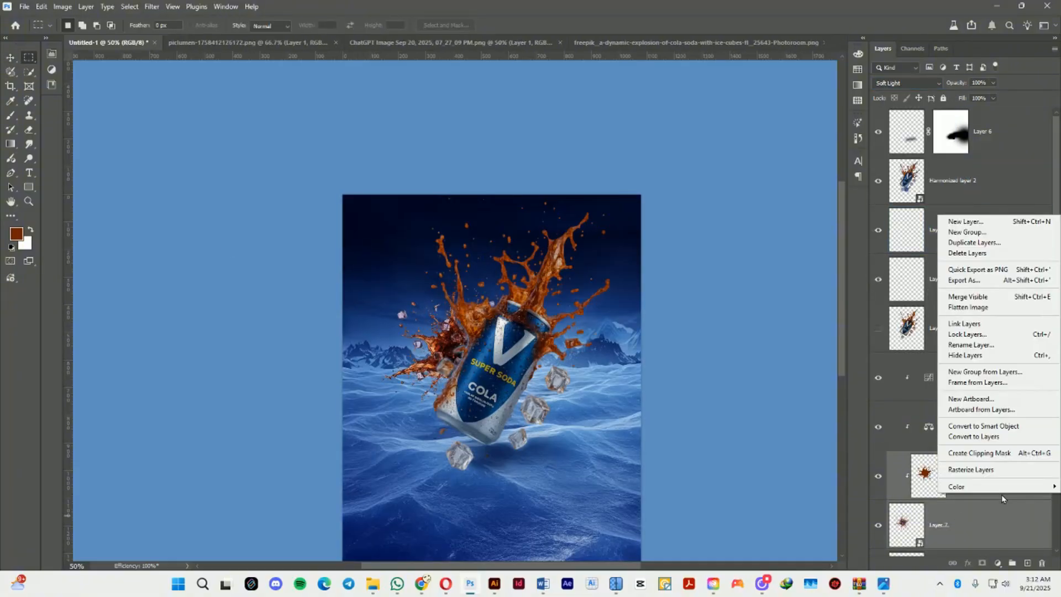
pyautogui.click(975, 532)
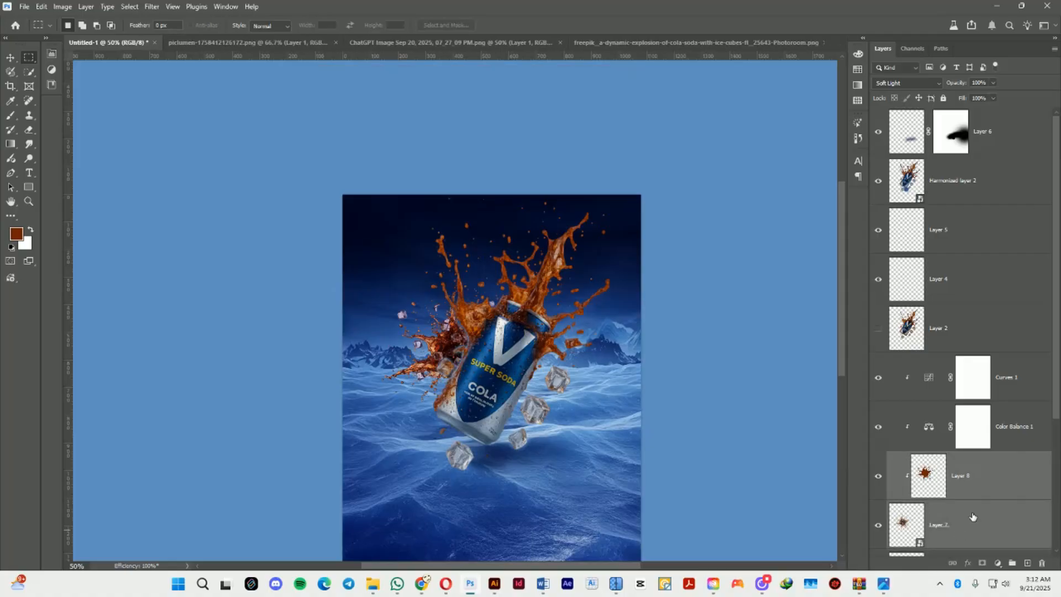
pyautogui.rightClick(974, 518)
pyautogui.click(975, 422)
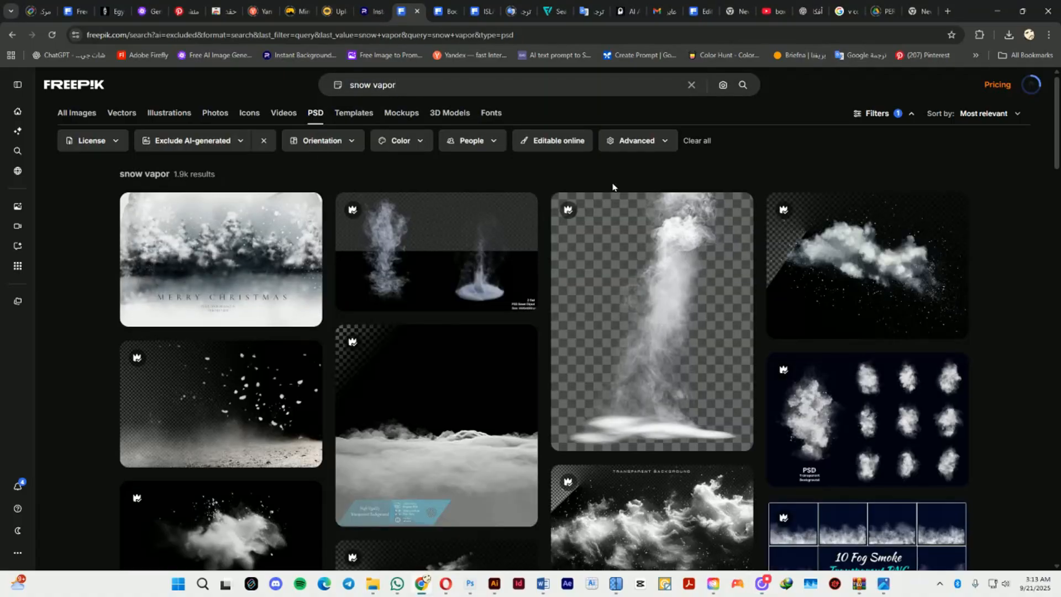
# - Download the wispy snow vapor PSD on a grey checkered background from the Freepik results and switch back to Photoshop
pyautogui.scroll(-5, 736, 248)
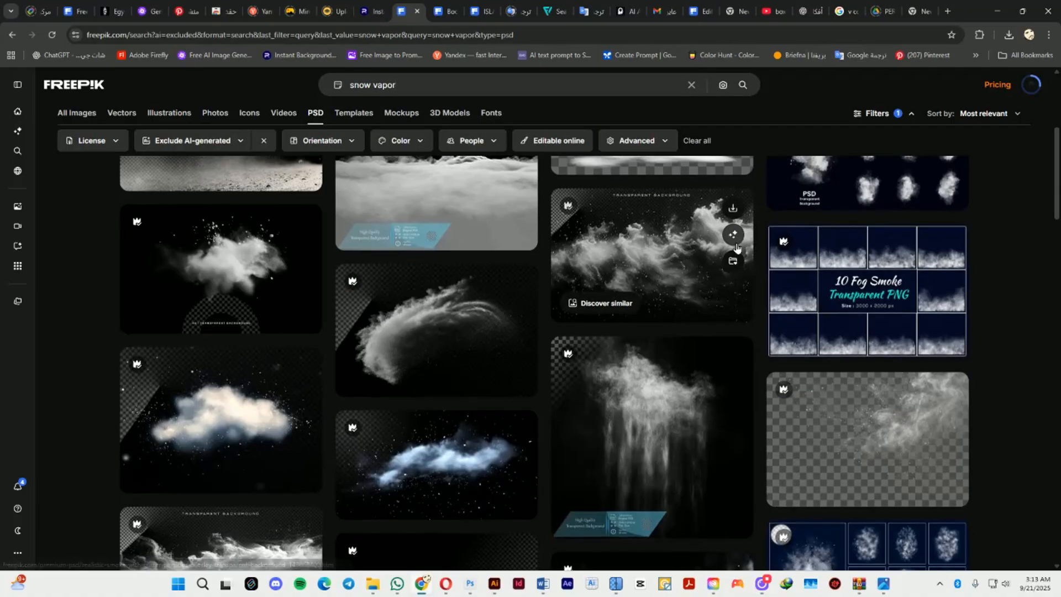
pyautogui.scroll(-4, 735, 248)
pyautogui.click(948, 175)
pyautogui.click(526, 339)
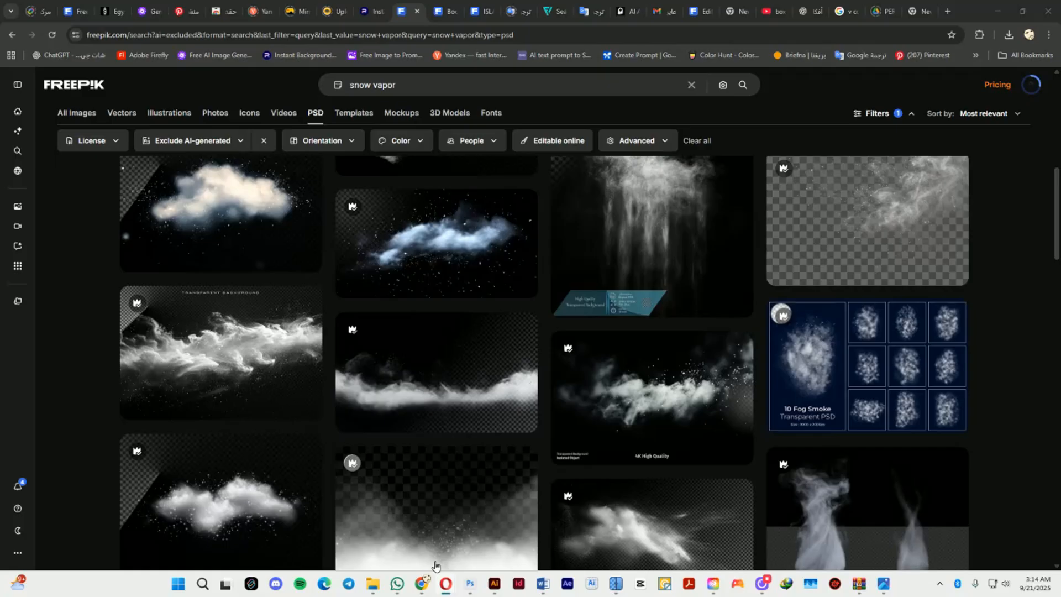
pyautogui.scroll(-12, 583, 354)
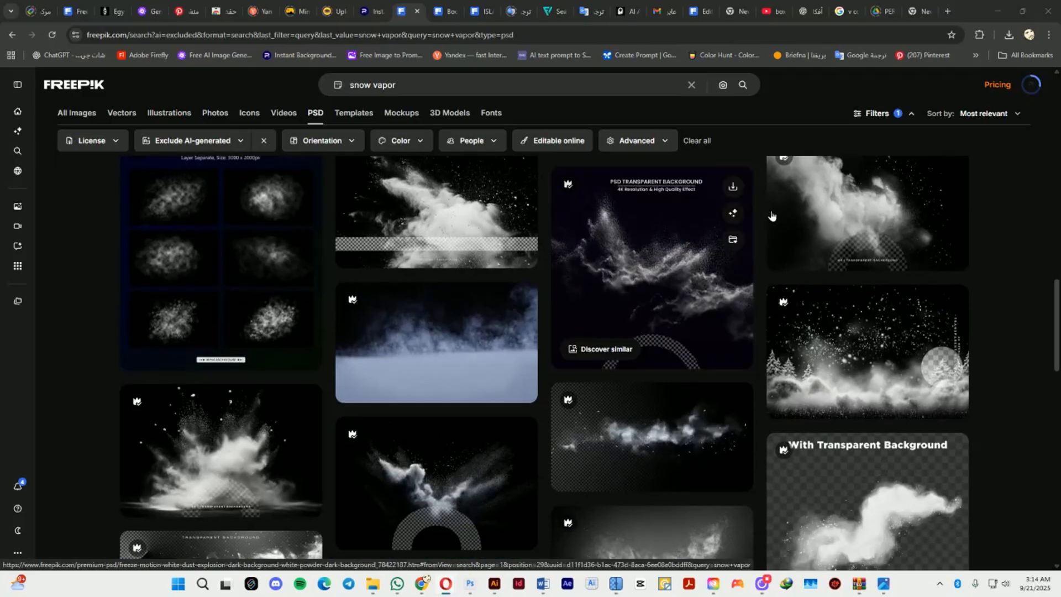
pyautogui.click(999, 11)
pyautogui.click(1021, 10)
pyautogui.click(470, 583)
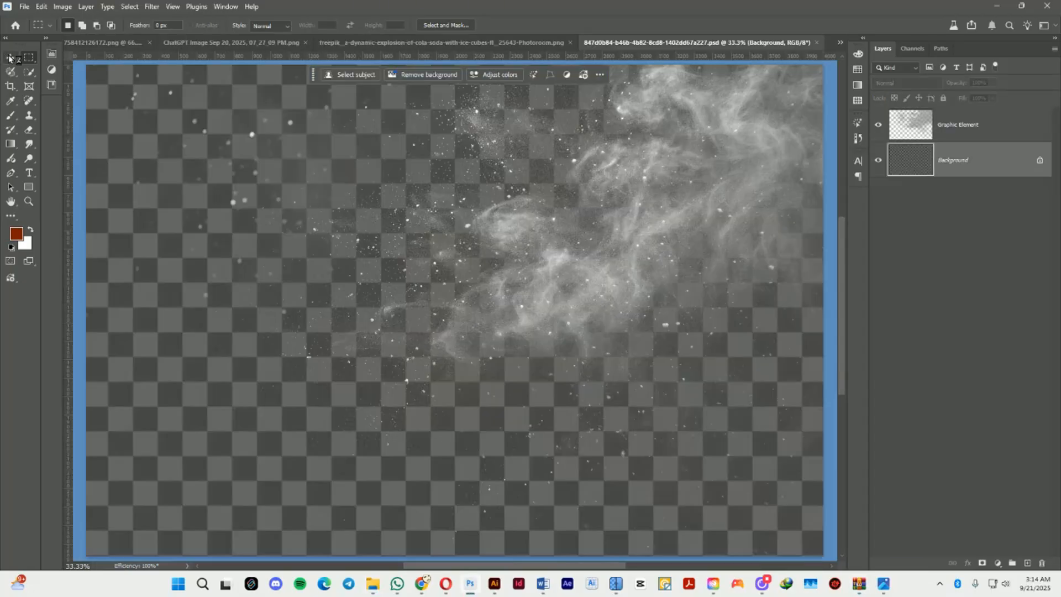
# - Bring the snow vapor's Graphic Element layer into the poster at the top of the layer stack and set it to Luminosity
pyautogui.click(10, 57)
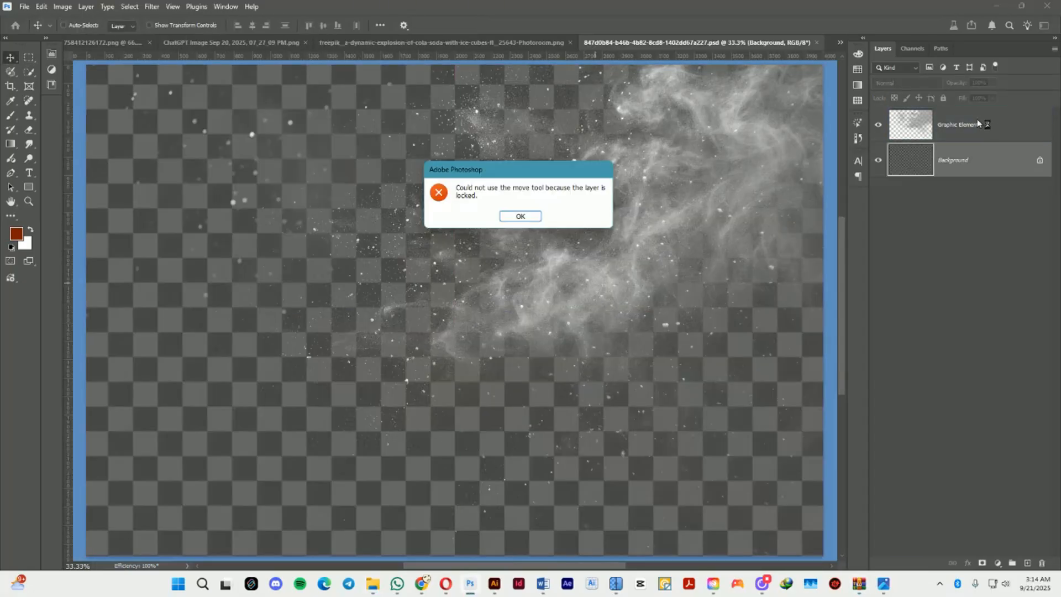
pyautogui.click(516, 217)
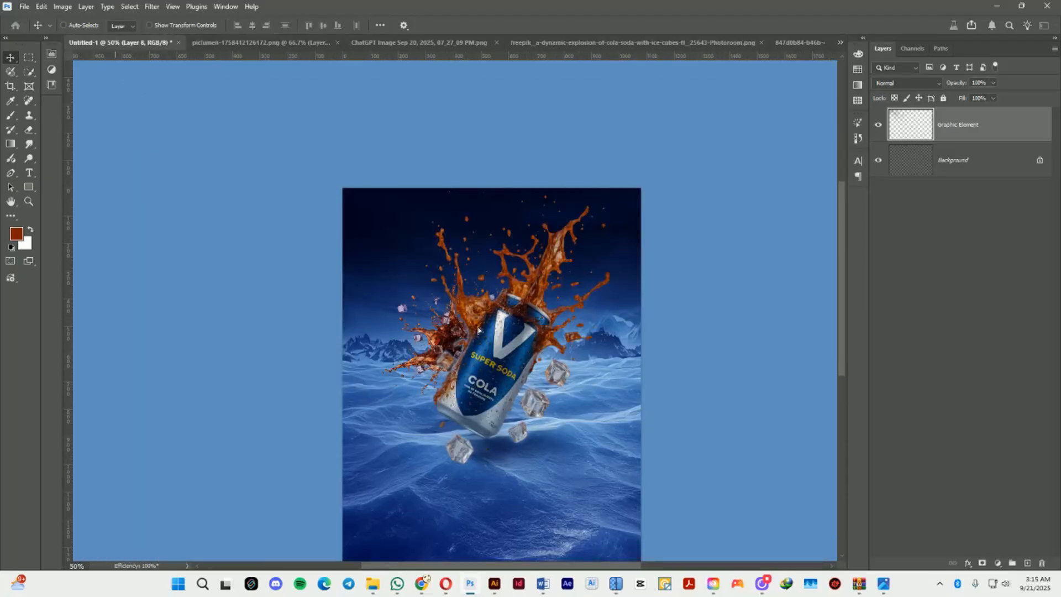
pyautogui.moveTo(478, 331); pyautogui.dragTo(480, 329)
pyautogui.moveTo(481, 326); pyautogui.dragTo(640, 208)
pyautogui.moveTo(991, 472); pyautogui.dragTo(995, 107)
pyautogui.click(918, 84)
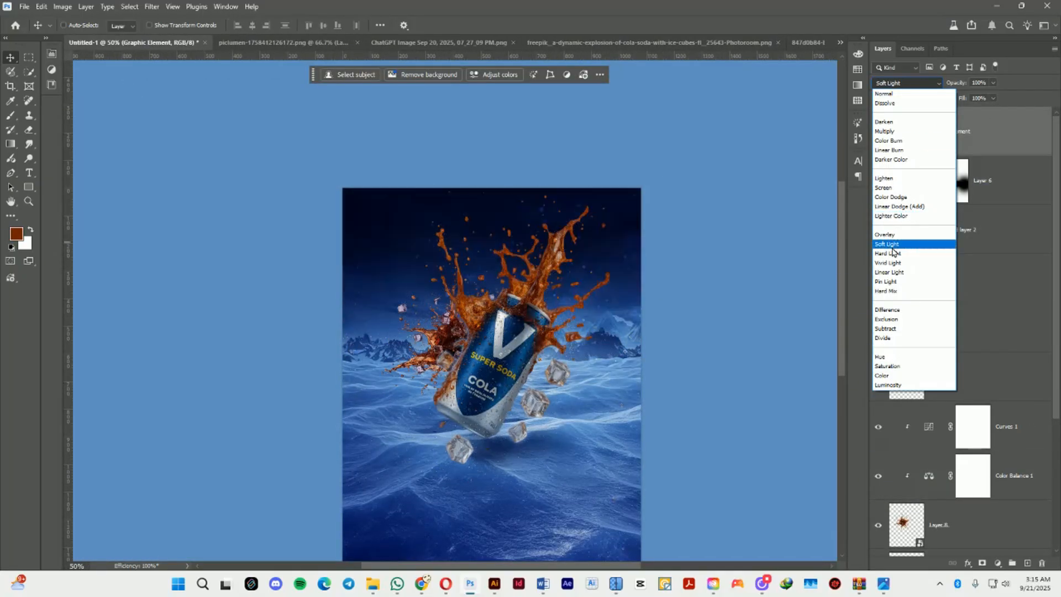
pyautogui.click(902, 388)
# - Shrink the vapor over the cola explosion beside the can and move its layer directly below the harmonized can layer
pyautogui.hotkey('ctrl', 't')
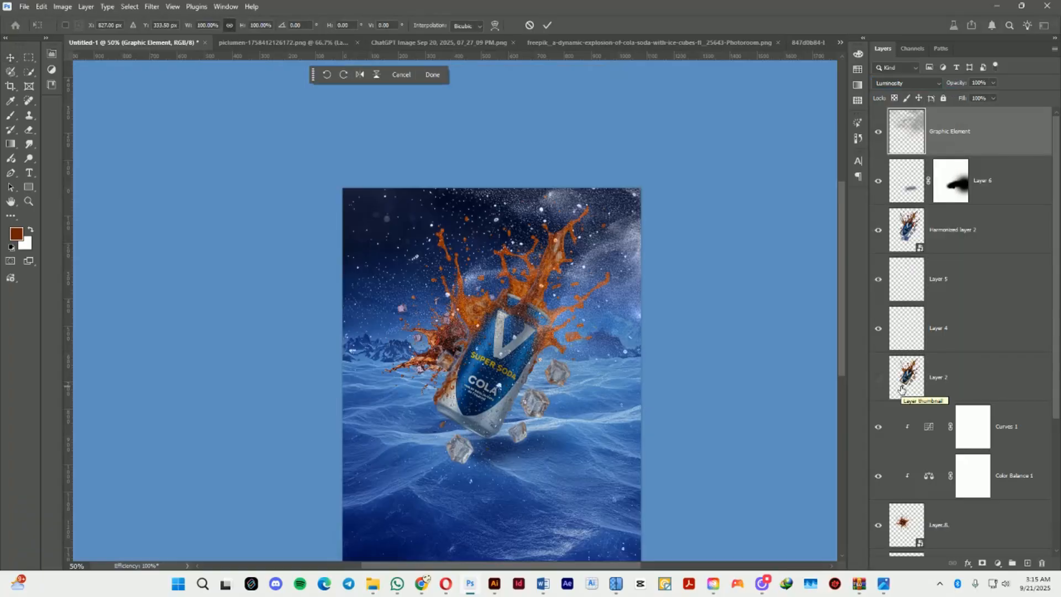
pyautogui.moveTo(188, 25); pyautogui.dragTo(140, 26)
pyautogui.moveTo(656, 238); pyautogui.dragTo(444, 361)
pyautogui.moveTo(535, 354); pyautogui.dragTo(506, 387)
pyautogui.press('Return')
pyautogui.moveTo(981, 132); pyautogui.dragTo(981, 251)
pyautogui.moveTo(443, 351); pyautogui.dragTo(453, 361)
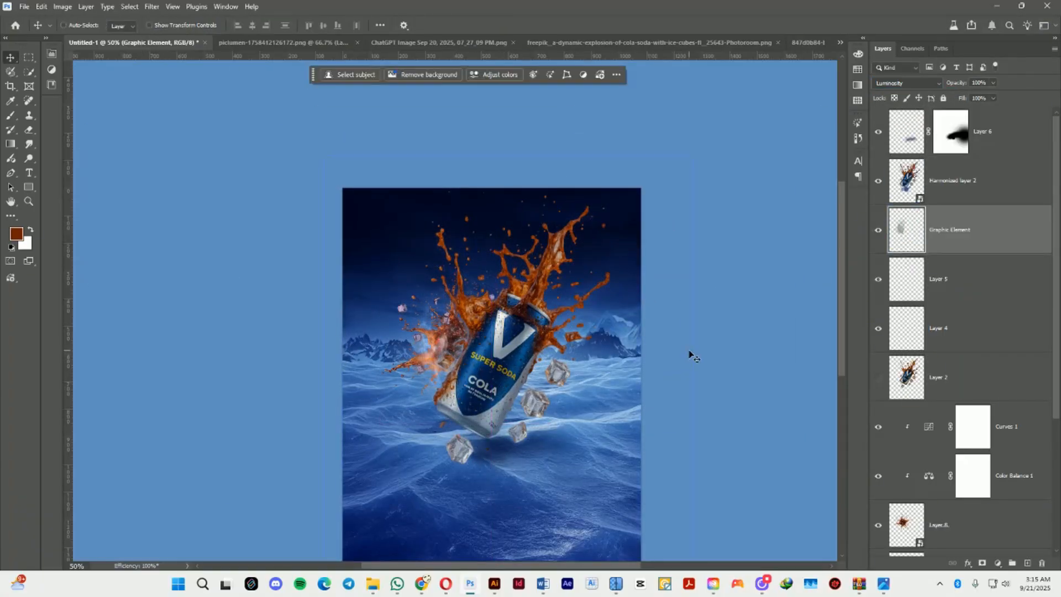
# - Duplicate the vapor layer, then transform the copy and place it around the base of the can
pyautogui.hotkey('ctrl', 'j')
pyautogui.hotkey('ctrl', 't')
pyautogui.rightClick(519, 338)
pyautogui.click(553, 331)
pyautogui.moveTo(549, 389); pyautogui.dragTo(549, 389)
pyautogui.moveTo(524, 348); pyautogui.dragTo(500, 416)
pyautogui.press('Return')
# - Bring the vapor copy to the front of the layer stack, then rotate and position it over the can's lower half
pyautogui.hotkey('ctrl', 'shift', ']')
pyautogui.hotkey('ctrl', 't')
pyautogui.moveTo(631, 406); pyautogui.dragTo(619, 362)
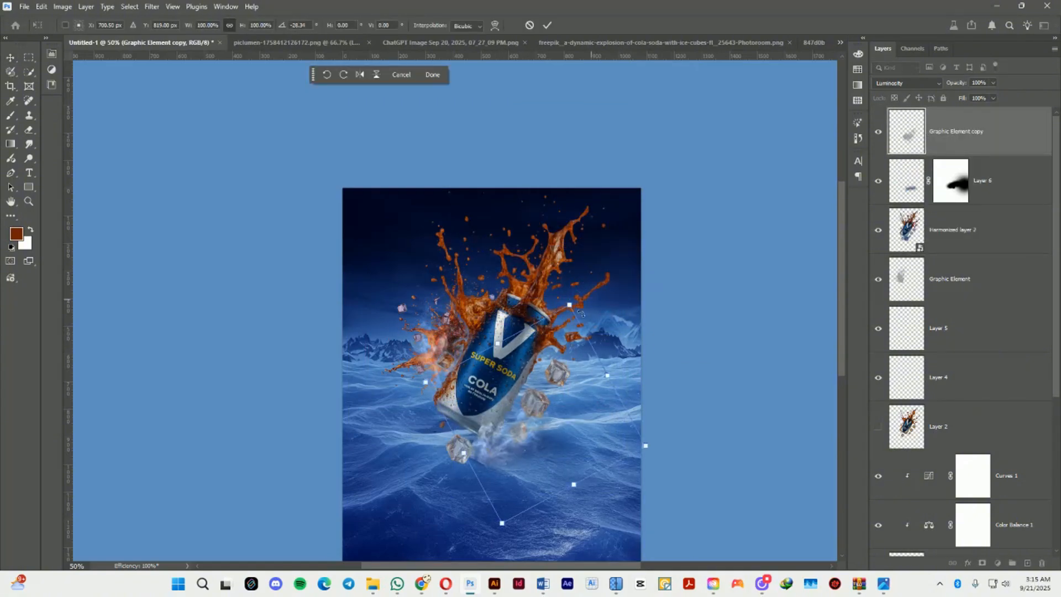
pyautogui.moveTo(529, 366); pyautogui.dragTo(524, 331)
pyautogui.press('Return')
# - Set the vapor copy's blend mode to Hard Light and nudge it over the can's lower part
pyautogui.click(918, 83)
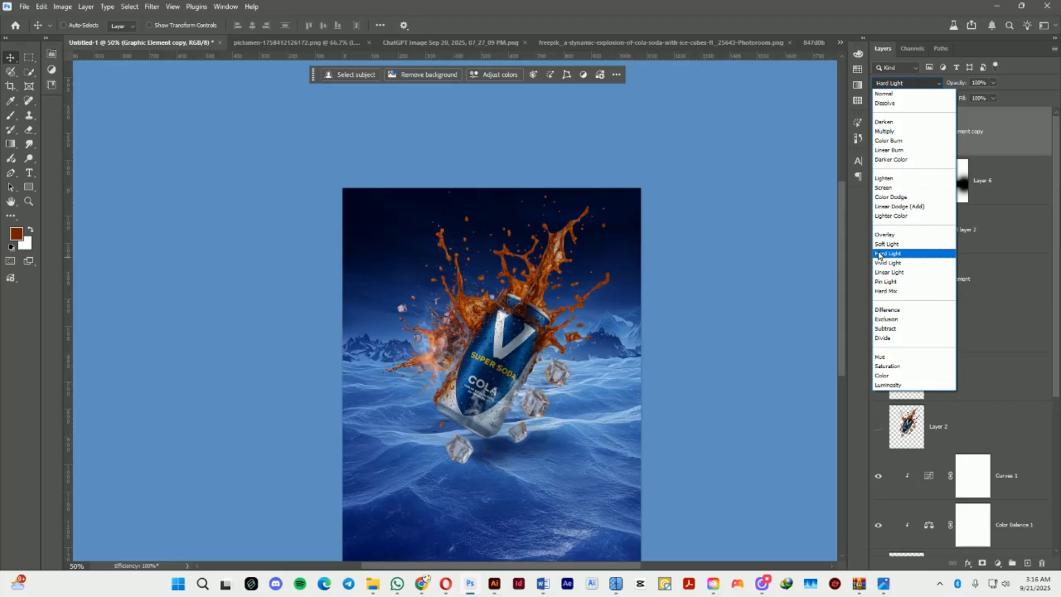
pyautogui.click(878, 253)
pyautogui.moveTo(471, 416)
pyautogui.mouseDown()
pyautogui.moveTo(472, 427)
pyautogui.moveTo(474, 417)
pyautogui.mouseUp()
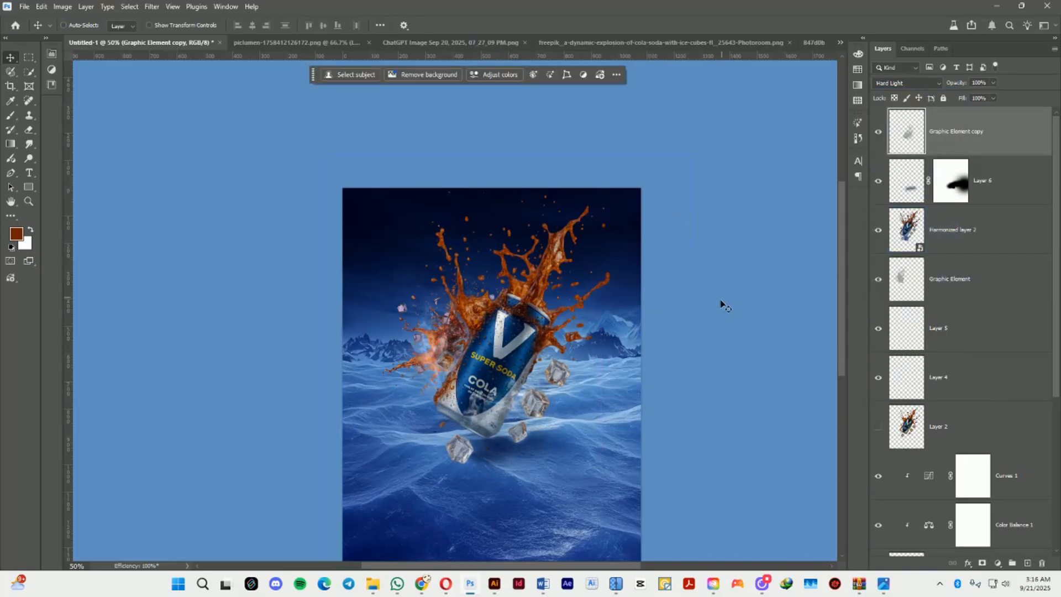
pyautogui.hotkey('ctrl', '-')
pyautogui.hotkey('ctrl', '+')
# - Place the V Super Soda logo in the poster, scaled small in the upper left corner of the artwork
pyautogui.moveTo(1058, 265); pyautogui.dragTo(412, 245)
pyautogui.moveTo(641, 225); pyautogui.dragTo(519, 347)
pyautogui.moveTo(504, 370); pyautogui.dragTo(379, 217)
pyautogui.press('Return')
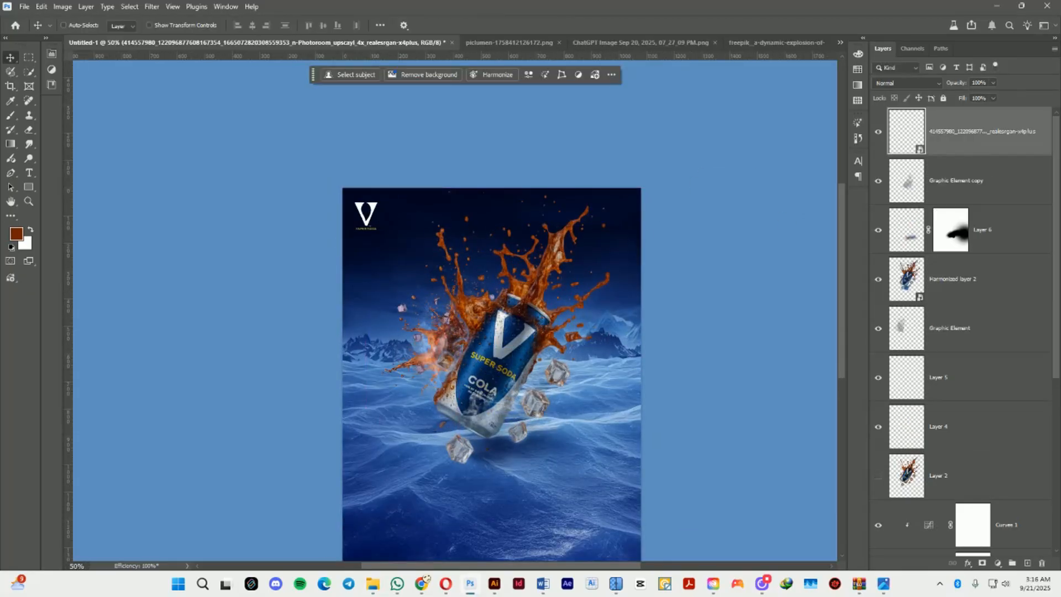
# - Place a large second copy of the logo and mask it so only the SUPER SODA wordmark shows below the can
pyautogui.moveTo(1058, 497); pyautogui.dragTo(735, 523)
pyautogui.press('Return')
pyautogui.click(29, 58)
pyautogui.moveTo(590, 496); pyautogui.dragTo(407, 451)
pyautogui.rightClick(546, 464)
pyautogui.click(589, 542)
pyautogui.click(969, 564)
pyautogui.click(981, 564)
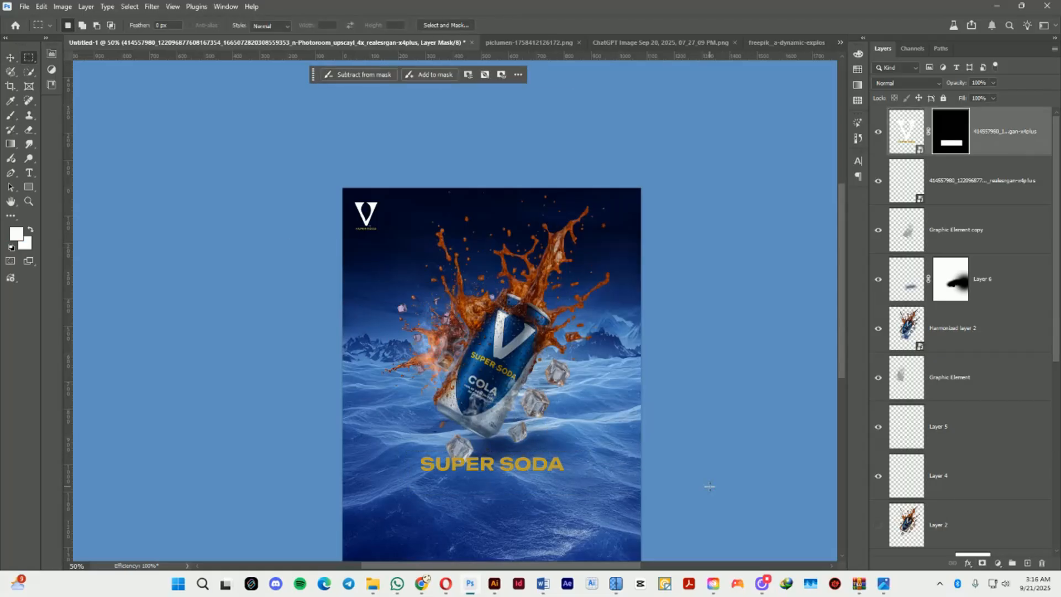
# - Nudge the SUPER SODA wordmark further down below the can
pyautogui.hotkey('ctrl', 'shift', 'Down')
pyautogui.hotkey('ctrl', 'shift', 'Down')
pyautogui.hotkey('ctrl', 'shift', 'Down')
pyautogui.hotkey('ctrl', 'shift', 'Down')
pyautogui.hotkey('ctrl', 'shift', 'Down')
pyautogui.hotkey('ctrl', 'shift', 'Down')
pyautogui.hotkey('ctrl', 'shift', 'Down')
pyautogui.moveTo(709, 487); pyautogui.dragTo(742, 395)
# - Select the Layer 1 background and sample dark navy from the poster's sky as the foreground color for the Gradient tool
pyautogui.click(13, 144)
pyautogui.click(17, 238)
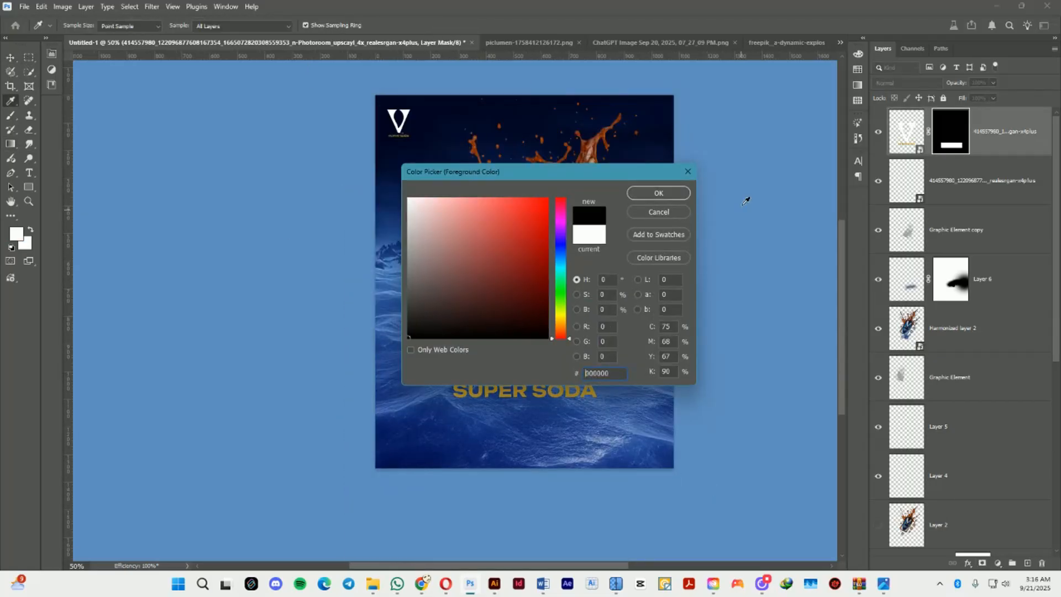
pyautogui.click(687, 172)
pyautogui.scroll(-10, 998, 431)
pyautogui.click(999, 432)
pyautogui.click(989, 482)
pyautogui.click(17, 234)
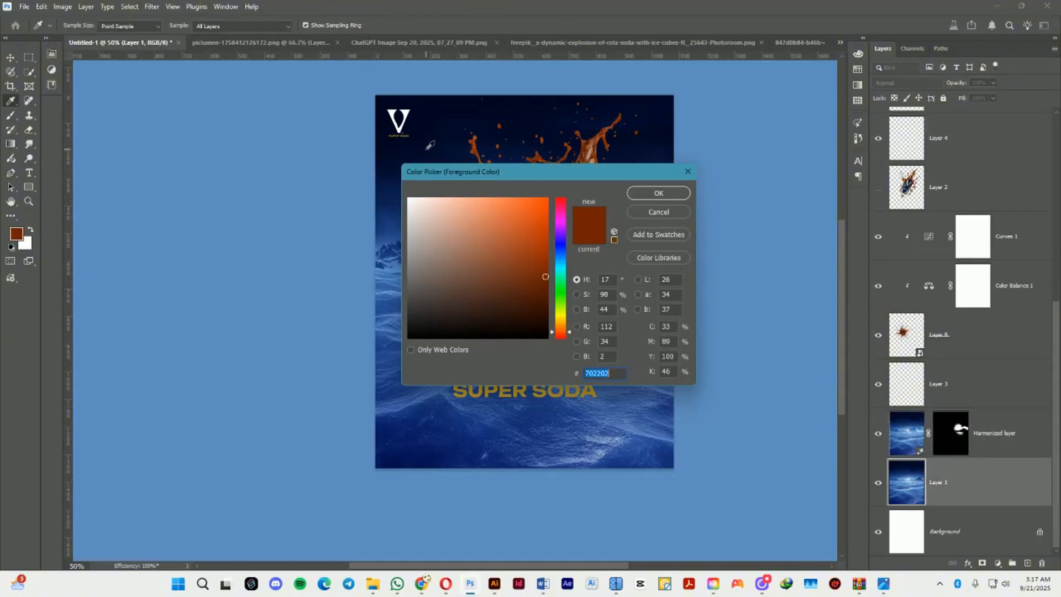
pyautogui.click(397, 187)
pyautogui.click(655, 193)
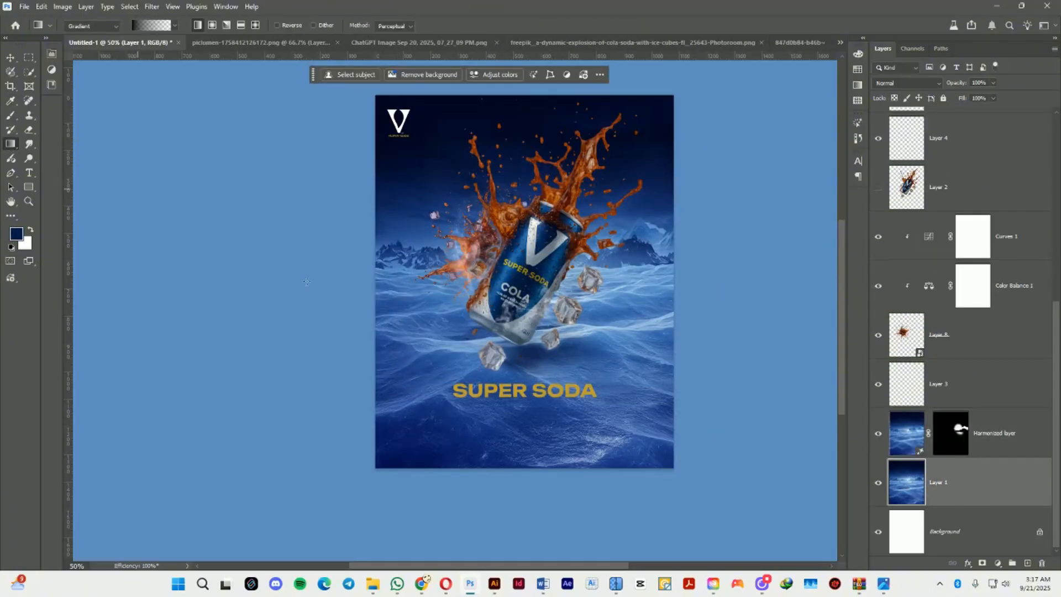
# - Add a vertical dark-to-transparent linear gradient above Layer 1, from the can's top to the poster's bottom edge, and set it to Soft Light
pyautogui.moveTo(521, 216); pyautogui.dragTo(521, 470)
pyautogui.click(906, 83)
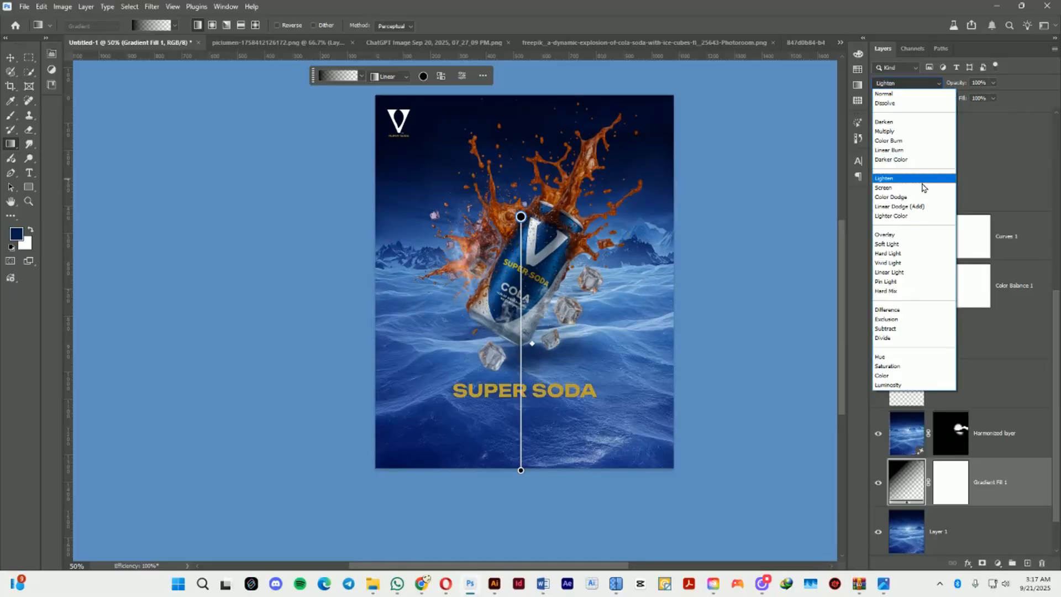
pyautogui.click(887, 243)
# - Marquee-select the word SODA and convert the masked SUPER SODA wordmark layer to a smart object
pyautogui.press('m')
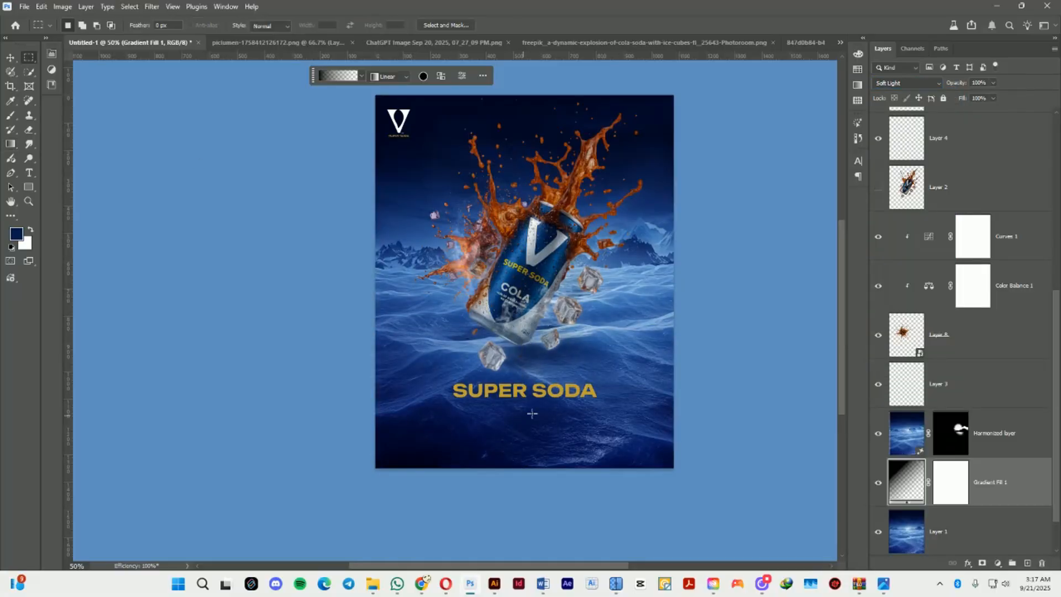
pyautogui.moveTo(531, 370); pyautogui.dragTo(616, 424)
pyautogui.scroll(2, 978, 219)
pyautogui.scroll(4, 977, 219)
pyautogui.click(990, 145)
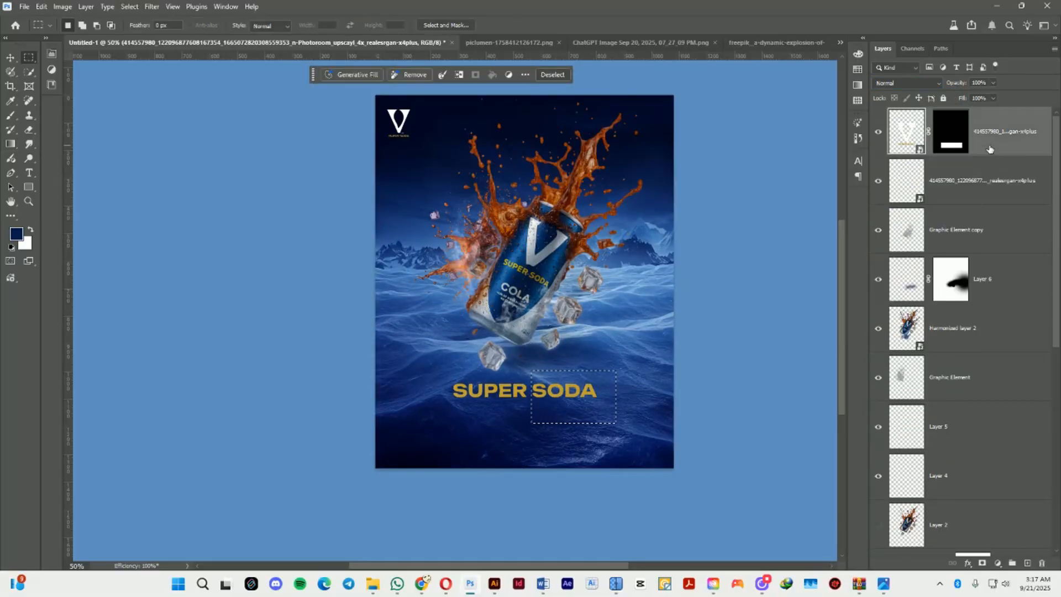
pyautogui.rightClick(989, 145)
pyautogui.click(972, 372)
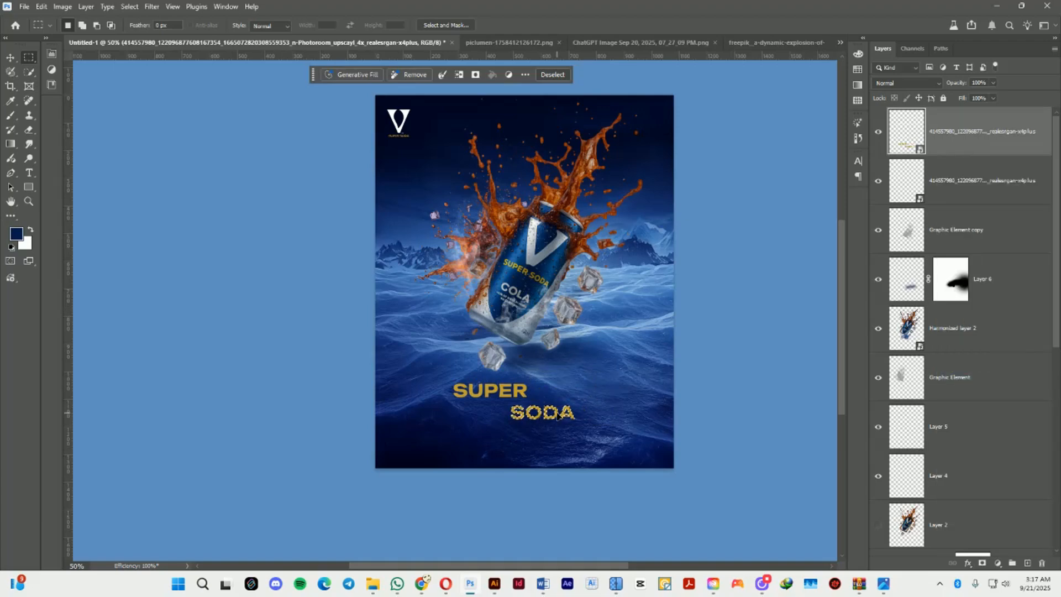
# - Try enlarging the word SODA beneath SUPER to match its width, and clear the selection
pyautogui.hotkey('ctrl', 't')
pyautogui.moveTo(522, 403); pyautogui.dragTo(525, 396)
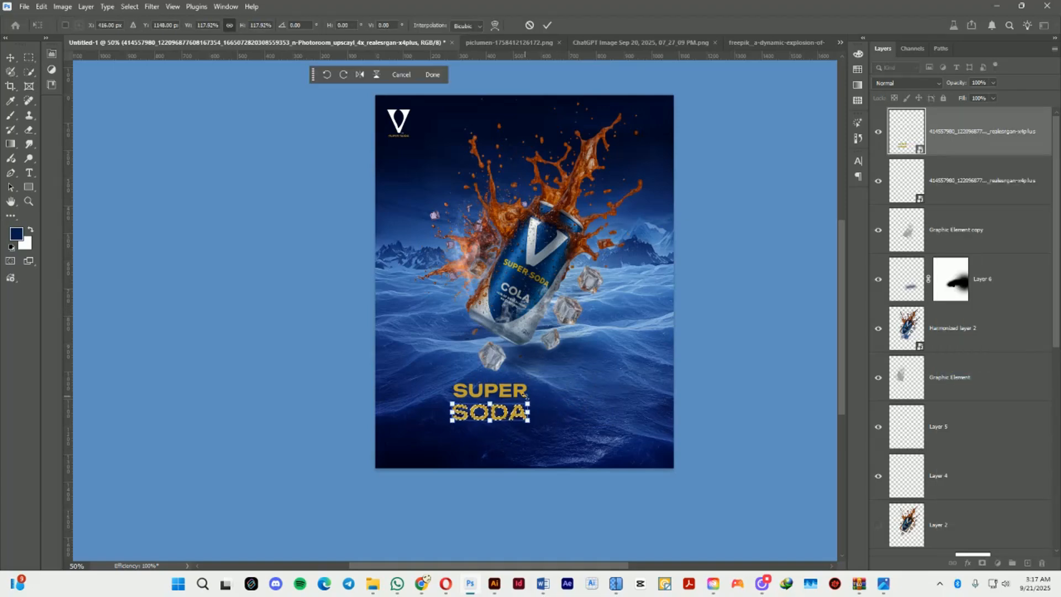
pyautogui.press('Return')
pyautogui.hotkey('ctrl', 'd')
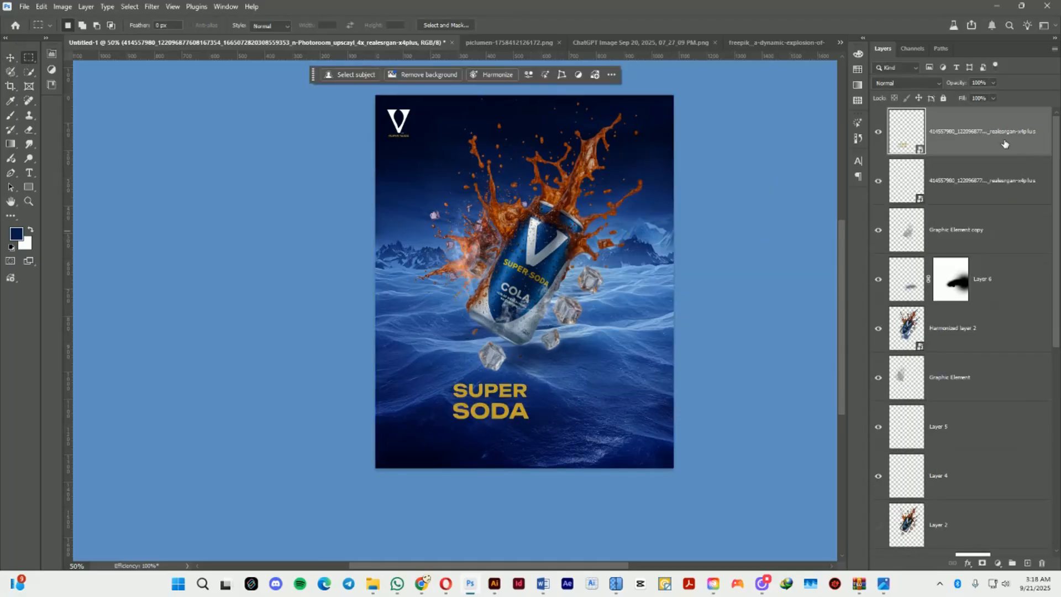
# - Try converting the stacked SUPER SODA wordmark to a smart object and lightening it with Hue/Saturation
pyautogui.rightClick(980, 145)
pyautogui.click(962, 373)
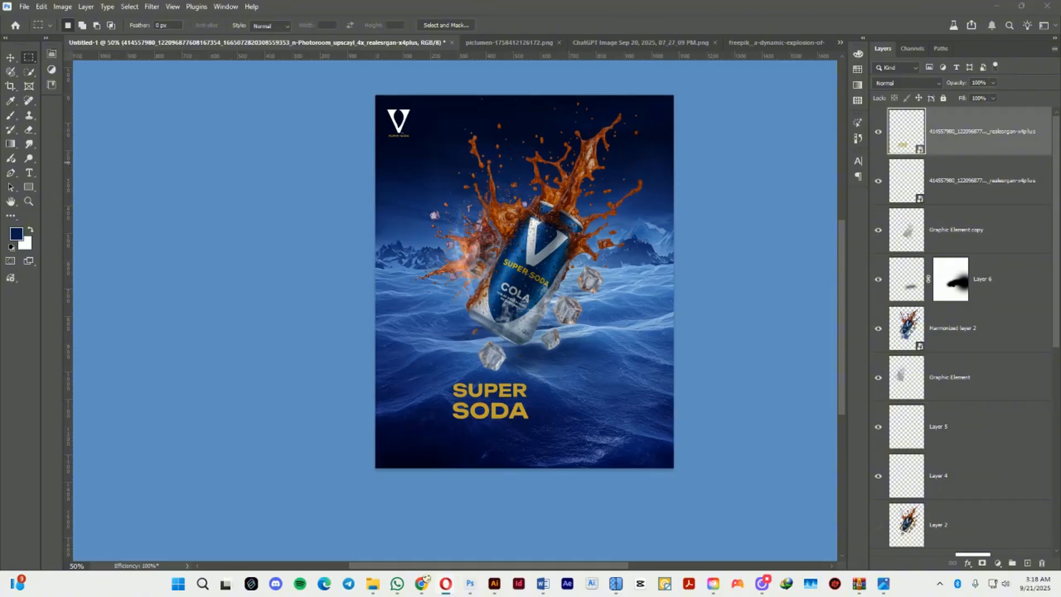
pyautogui.click(566, 303)
pyautogui.hotkey('ctrl', 'u')
pyautogui.moveTo(670, 334); pyautogui.dragTo(765, 334)
pyautogui.press('Return')
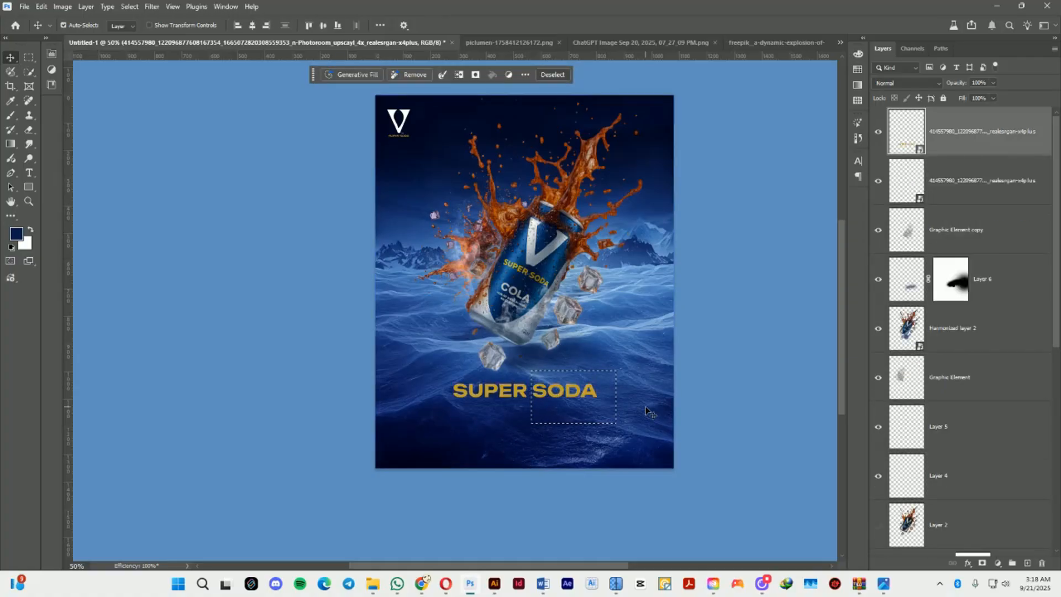
# - Enlarge the single-line SUPER SODA wordmark slightly and turn it white with a Hue/Saturation adjustment
pyautogui.hotkey('ctrl', 't')
pyautogui.moveTo(603, 377); pyautogui.dragTo(623, 376)
pyautogui.press('Return')
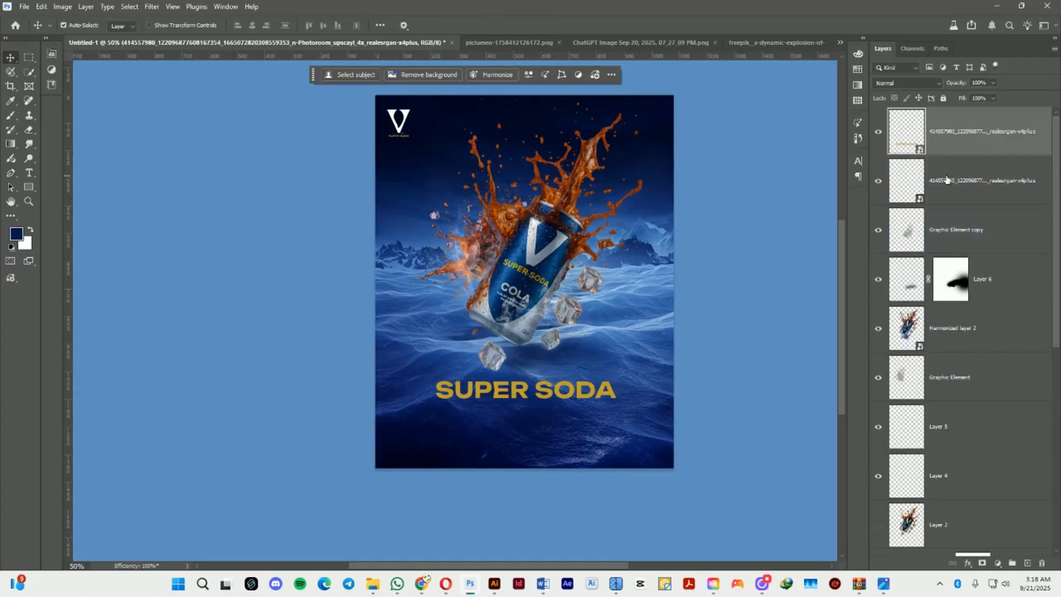
pyautogui.hotkey('ctrl', 'u')
pyautogui.moveTo(671, 338); pyautogui.dragTo(765, 339)
pyautogui.press('Return')
# - Add the Arabic tagline "نفس طعم الصودا بدون كافين" as a text layer below SUPER SODA and select its text
pyautogui.press('t')
pyautogui.click(548, 422)
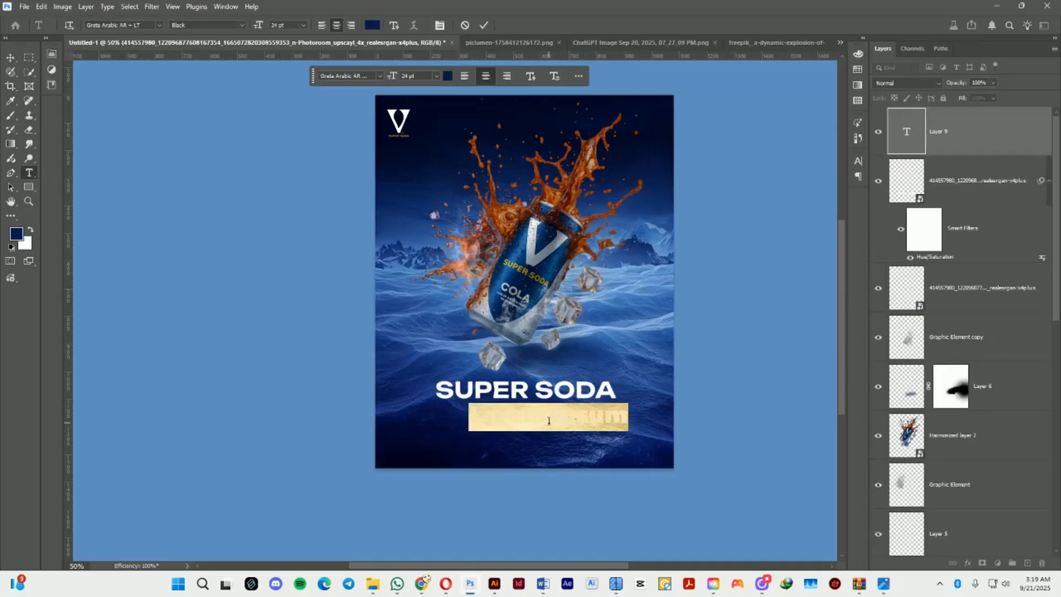
pyautogui.press('BackSpace')
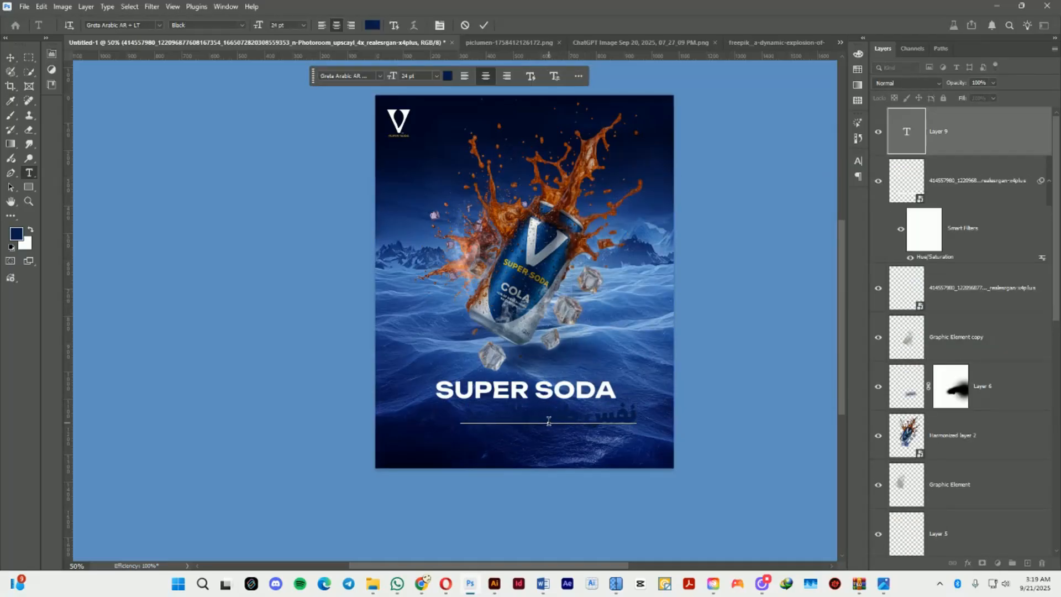
pyautogui.hotkey('ctrl', 'a')
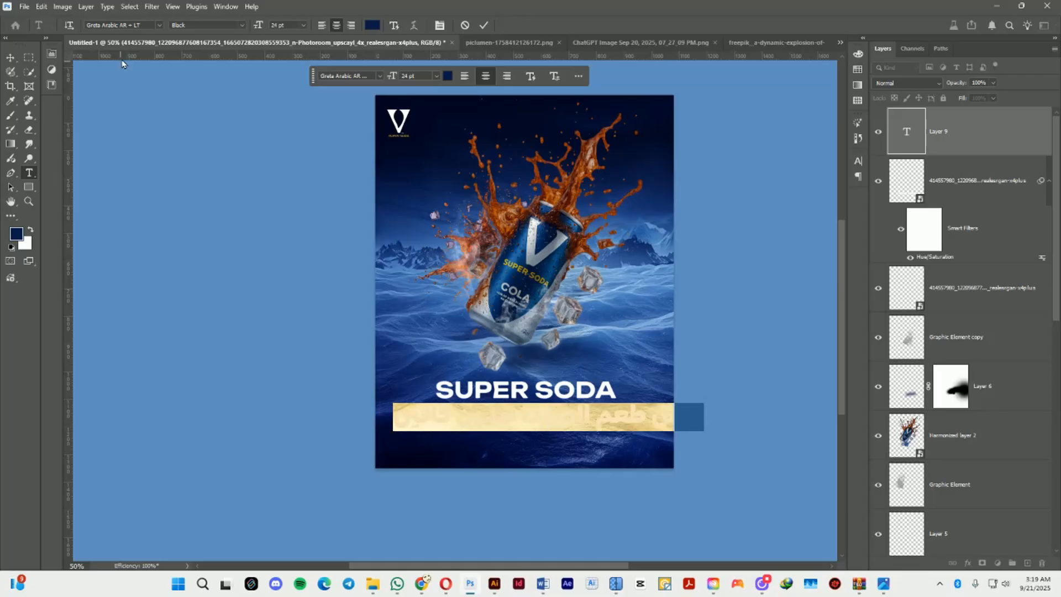
# - Set the Arabic tagline's font to Noor
pyautogui.click(159, 26)
pyautogui.moveTo(444, 86); pyautogui.dragTo(445, 276)
pyautogui.click(147, 27)
pyautogui.hotkey('ctrl', 'a')
pyautogui.write('ىخخق')
pyautogui.press('BackSpace')
pyautogui.press('BackSpace')
pyautogui.press('BackSpace')
pyautogui.press('BackSpace')
pyautogui.write('noor')
pyautogui.click(237, 163)
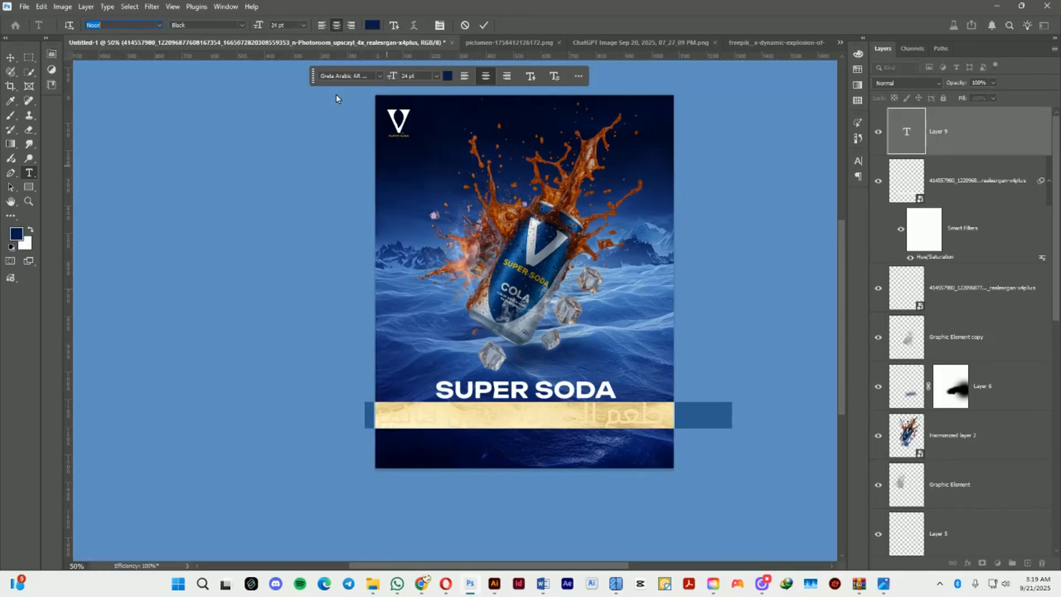
# - Color the Arabic tagline white and set its size to 7 pt
pyautogui.moveTo(257, 26); pyautogui.dragTo(251, 33)
pyautogui.click(31, 231)
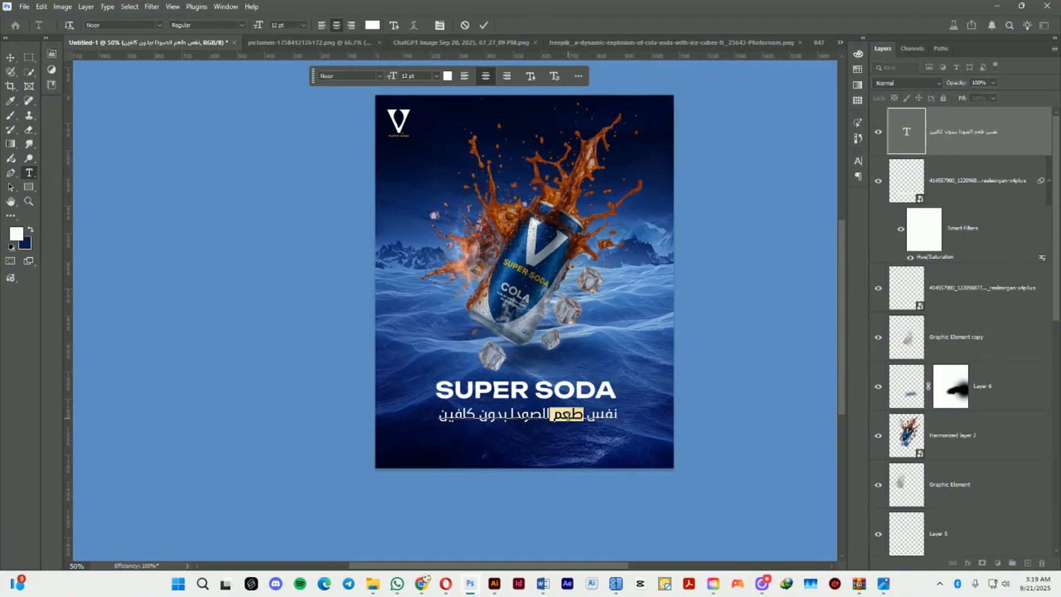
pyautogui.tripleClick(567, 418)
pyautogui.moveTo(259, 28); pyautogui.dragTo(256, 29)
pyautogui.click(11, 57)
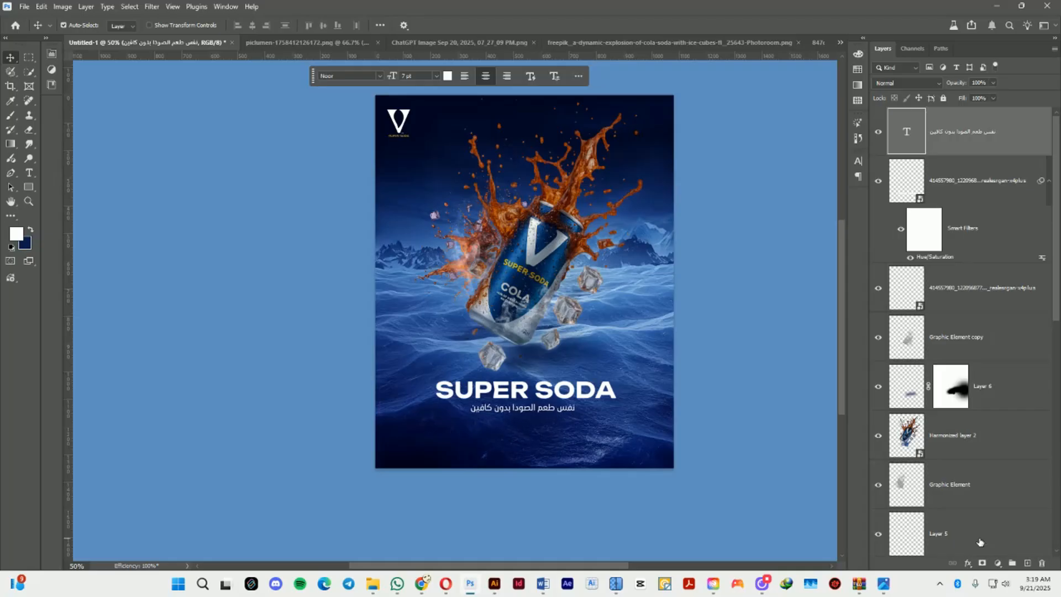
pyautogui.press('Return')
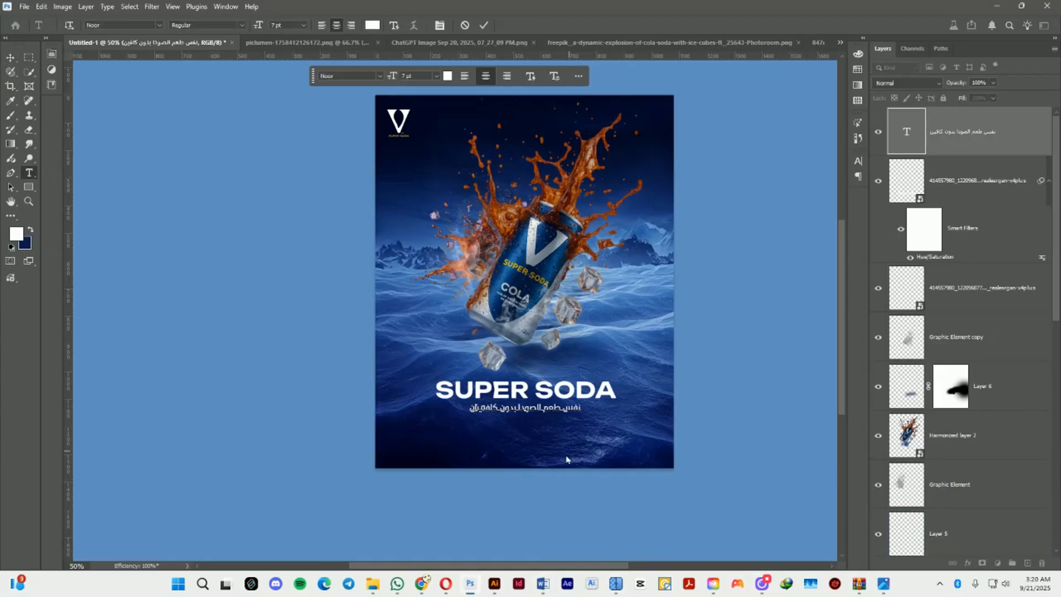
# - Correct the last word of the Arabic tagline to "كافيين"
pyautogui.hotkey('ctrl', '+')
pyautogui.hotkey('ctrl', '+')
pyautogui.hotkey('ctrl', '+')
pyautogui.scroll(-2, 569, 377)
pyautogui.click(544, 443)
pyautogui.press('BackSpace')
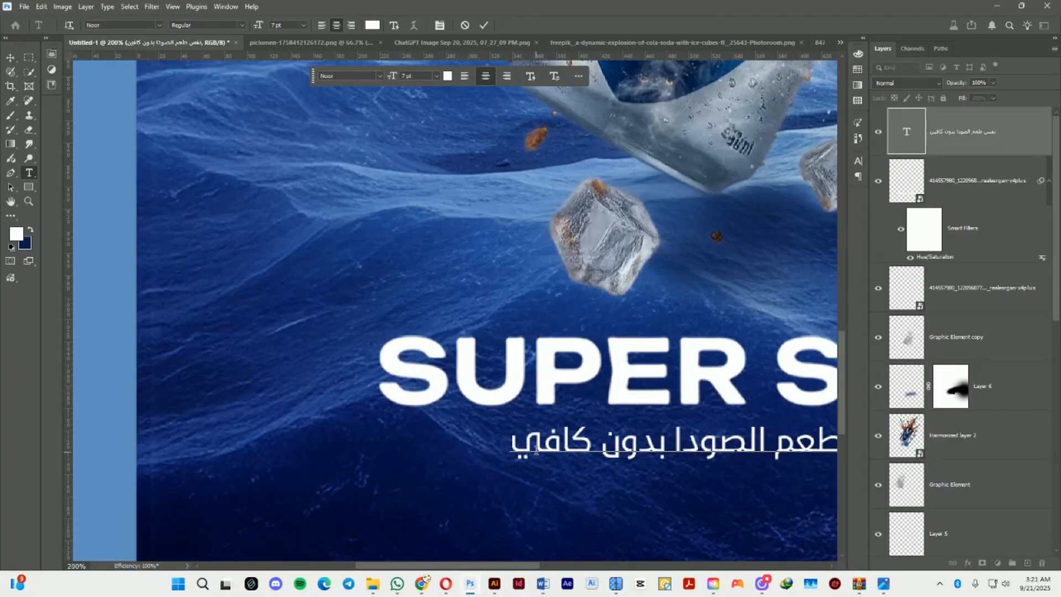
pyautogui.write('ن')
pyautogui.press('BackSpace')
pyautogui.write('ين')
pyautogui.hotkey('ctrl', '-')
pyautogui.hotkey('ctrl', '-')
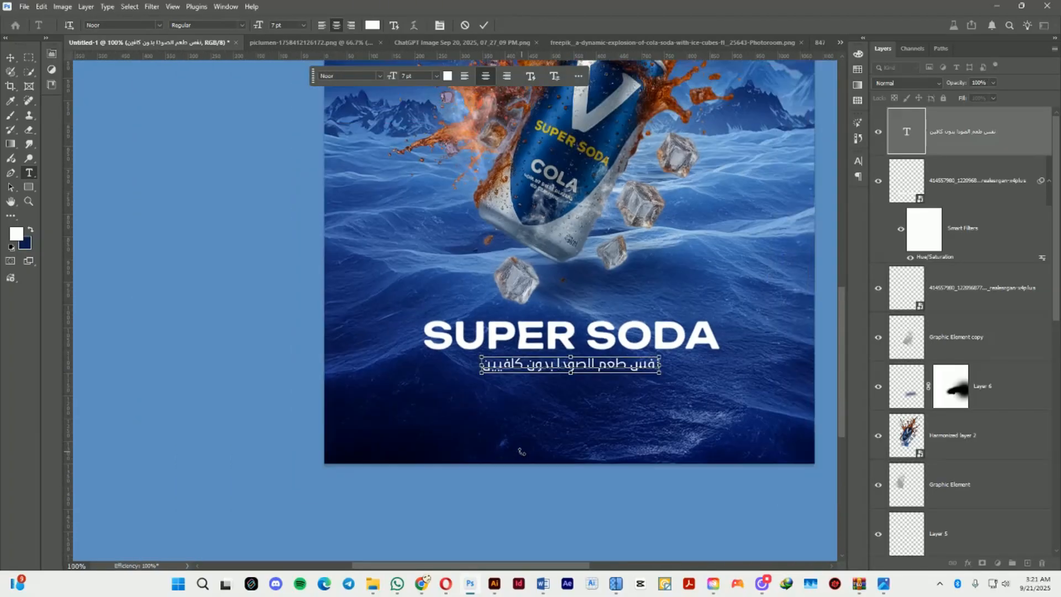
pyautogui.hotkey('ctrl', 'Return')
# - Duplicate the Arabic tagline just below itself and change the copy to "Same soda taste... caffeine-free" in All Caps
pyautogui.moveTo(594, 355); pyautogui.dragTo(595, 368)
pyautogui.click(595, 369)
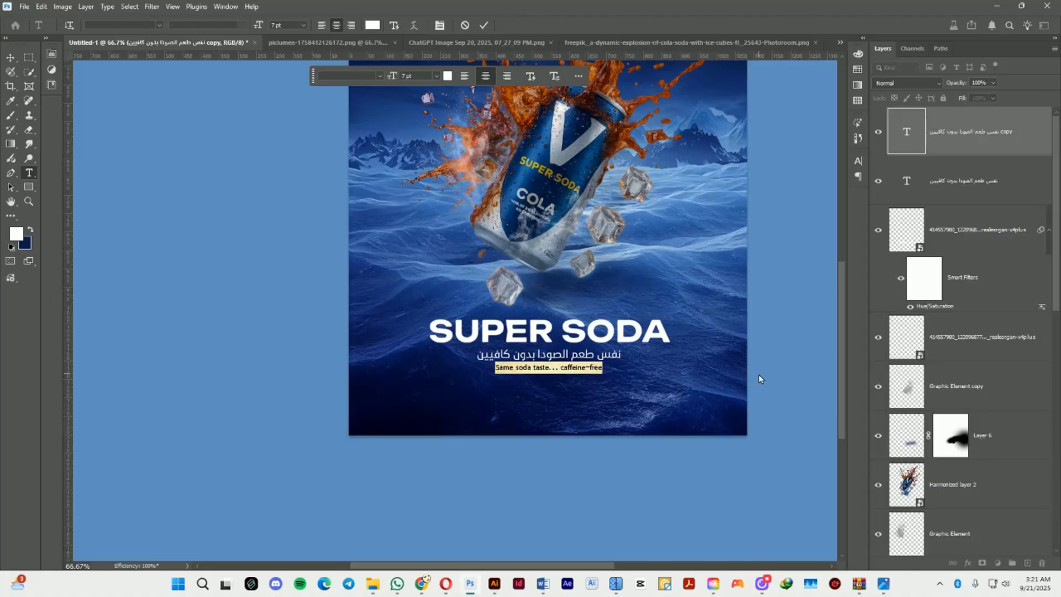
pyautogui.hotkey('ctrl', 't')
pyautogui.click(765, 238)
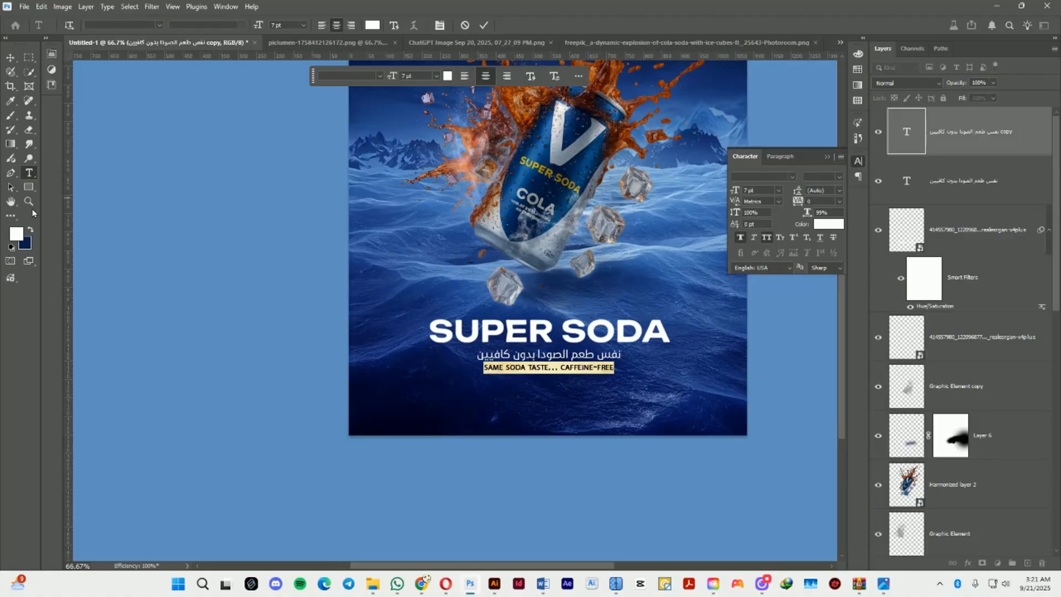
# - Color the English tagline with the gold sampled from the SUPER SODA lettering on the can
pyautogui.click(16, 233)
pyautogui.scroll(2, 555, 115)
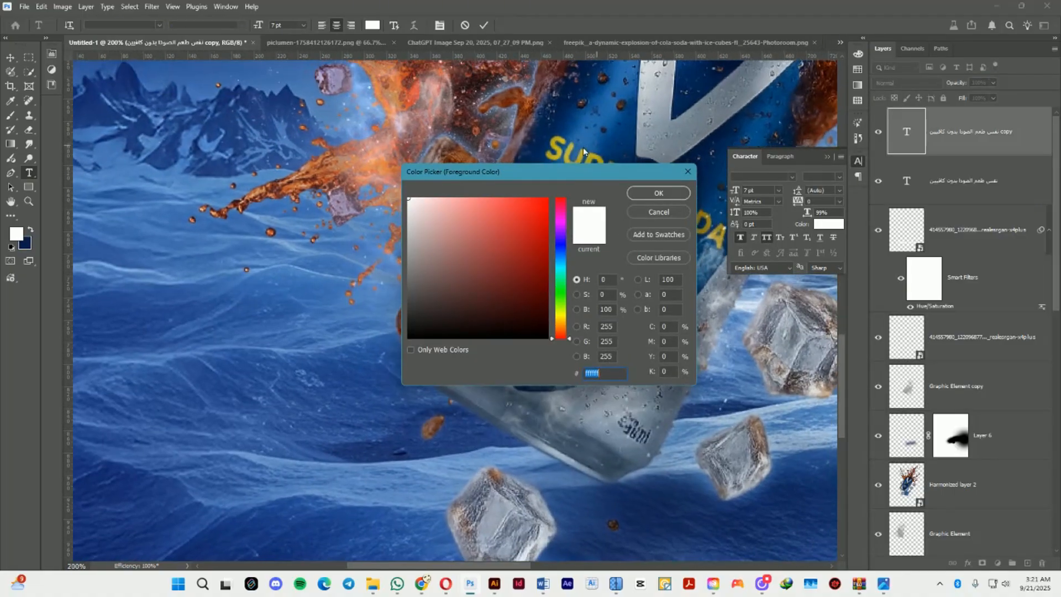
pyautogui.click(554, 145)
pyautogui.press('Return')
pyautogui.click(10, 57)
pyautogui.scroll(-3, 551, 143)
pyautogui.scroll(3, 573, 291)
pyautogui.scroll(-3, 651, 315)
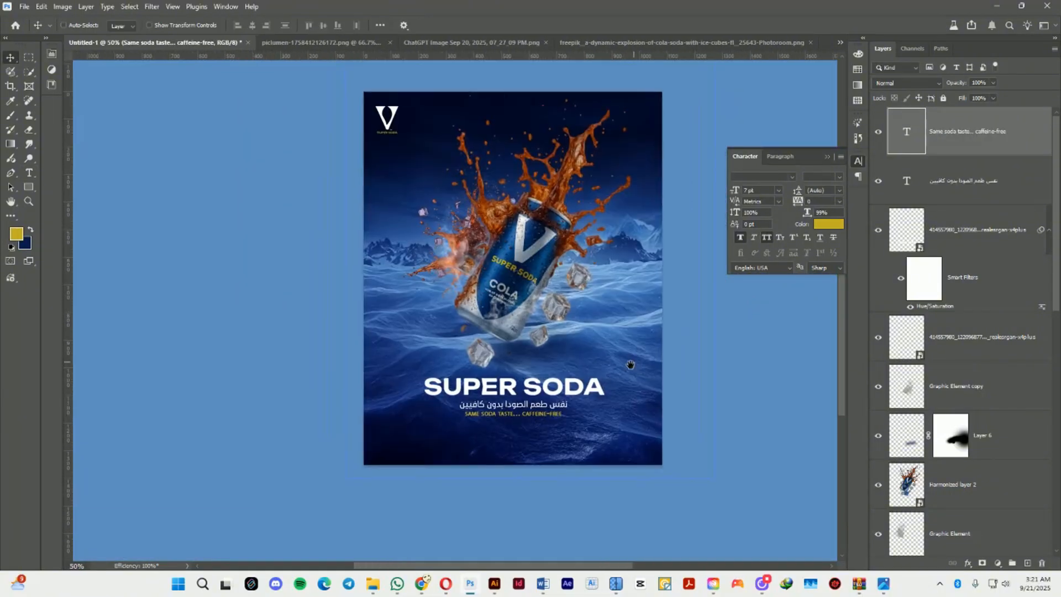
# - Set the blend mode of the Gradient Fill 1 copy layer to Soft Light
pyautogui.keyDown('ctrl'); pyautogui.click(630, 363); pyautogui.keyUp('ctrl')
pyautogui.click(910, 84)
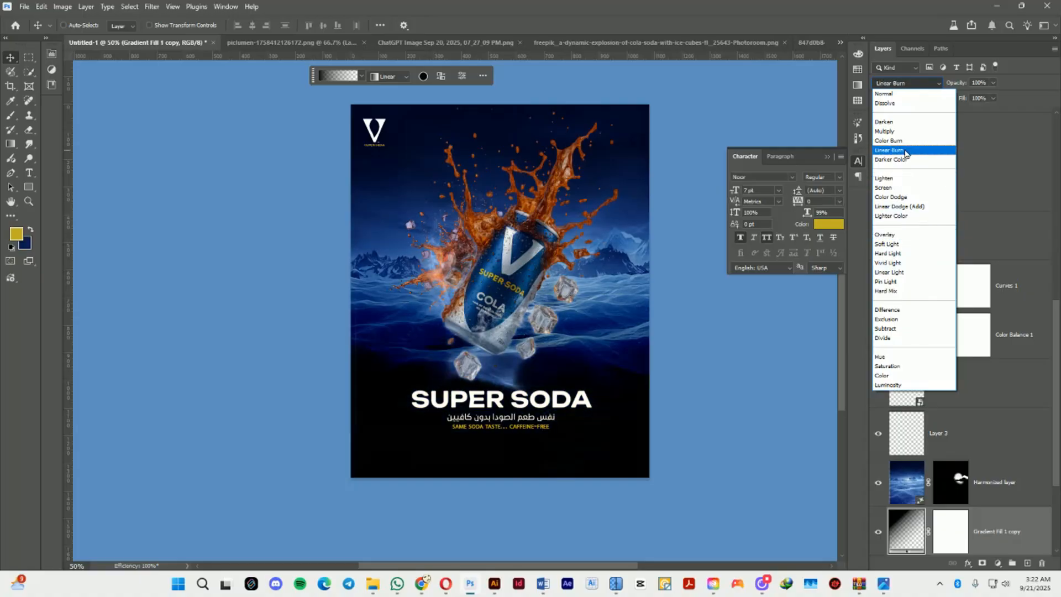
pyautogui.click(907, 245)
pyautogui.hotkey('ctrl', '-')
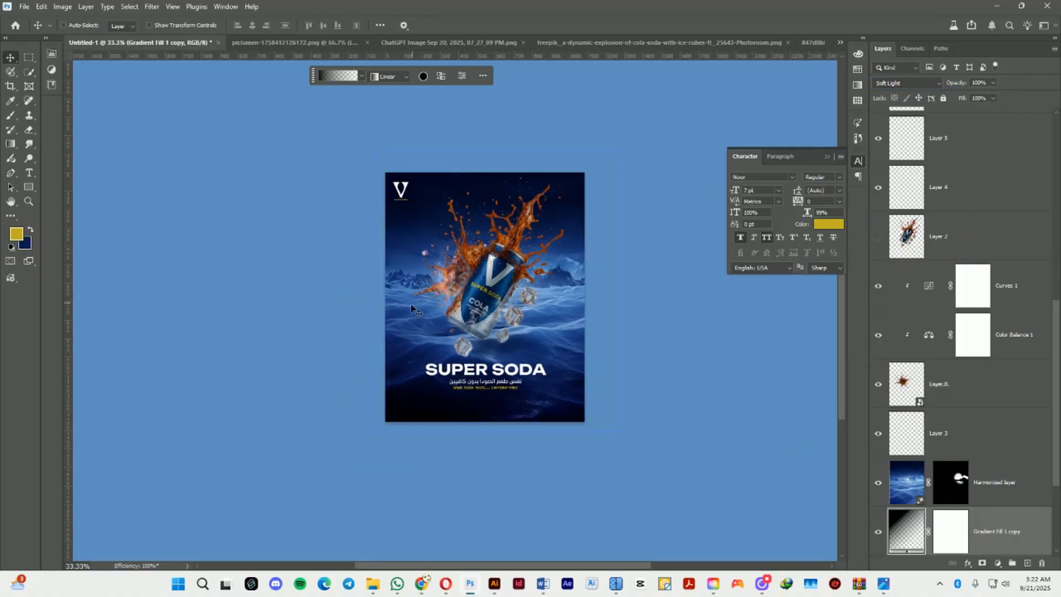
# - Duplicate the vapor near the can's base, enlarge and rotate it across the poster's lower left, and set its opacity to 67%
pyautogui.rightClick(499, 322)
pyautogui.click(538, 330)
pyautogui.moveTo(563, 282); pyautogui.dragTo(493, 331)
pyautogui.hotkey('ctrl', 't')
pyautogui.keyDown('alt'); pyautogui.moveTo(487, 290); pyautogui.dragTo(548, 217); pyautogui.keyUp('alt')
pyautogui.moveTo(470, 331); pyautogui.dragTo(496, 309)
pyautogui.moveTo(585, 188); pyautogui.dragTo(599, 204)
pyautogui.press('Return')
pyautogui.moveTo(955, 83); pyautogui.dragTo(937, 83)
pyautogui.moveTo(439, 350); pyautogui.dragTo(441, 353)
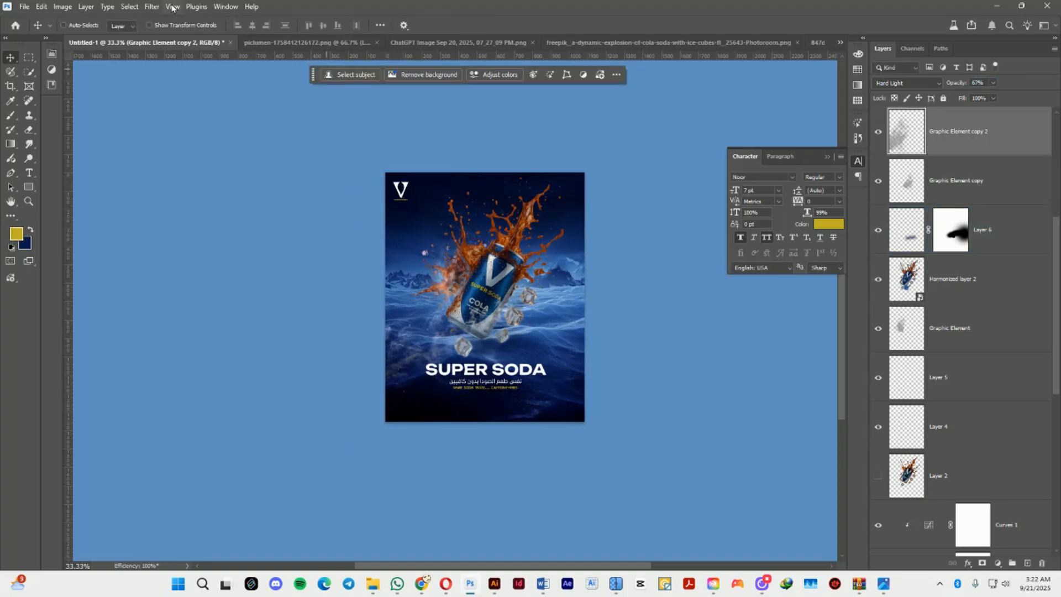
pyautogui.hotkey('ctrl', 'u')
pyautogui.moveTo(669, 332)
pyautogui.mouseDown()
pyautogui.moveTo(757, 331)
pyautogui.moveTo(670, 332)
pyautogui.mouseUp()
pyautogui.click(801, 240)
# - Convert Graphic Element copy 2 to a smart object, set its blend mode to Color Dodge and nudge it into place
pyautogui.rightClick(983, 137)
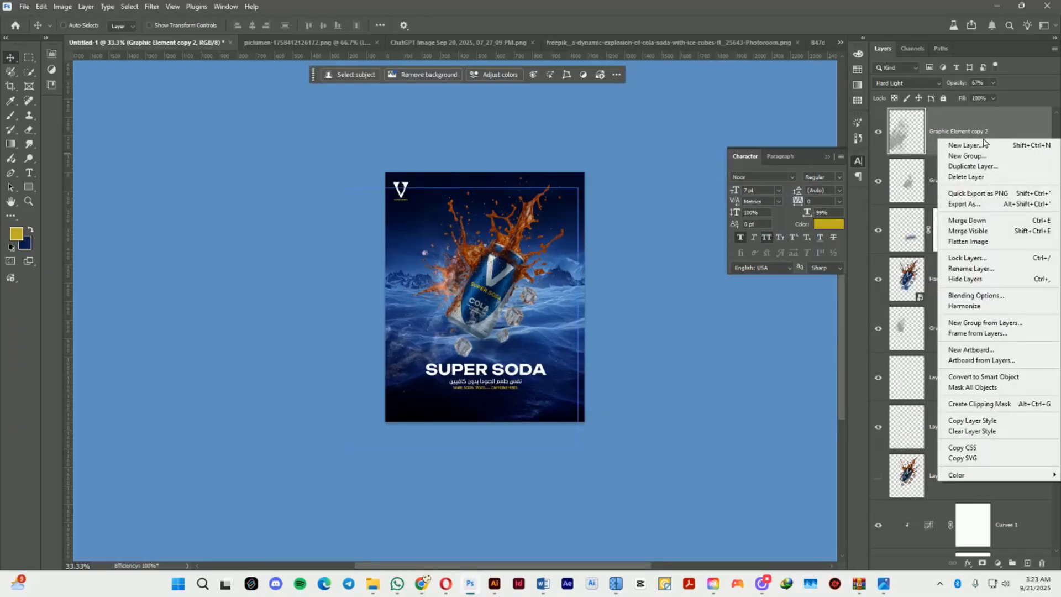
pyautogui.click(980, 376)
pyautogui.click(907, 83)
pyautogui.click(901, 197)
pyautogui.moveTo(403, 346); pyautogui.dragTo(411, 350)
# - Duplicate the glowing vapor onto the lower right of the poster, flip it and position it over the ice
pyautogui.moveTo(410, 351); pyautogui.dragTo(479, 373)
pyautogui.hotkey('ctrl', 't')
pyautogui.rightClick(516, 361)
pyautogui.click(563, 340)
pyautogui.moveTo(574, 341); pyautogui.dragTo(585, 364)
pyautogui.press('Return')
pyautogui.hotkey('ctrl', '+')
pyautogui.hotkey('ctrl', '+')
pyautogui.hotkey('ctrl', '+')
pyautogui.hotkey('ctrl', '+')
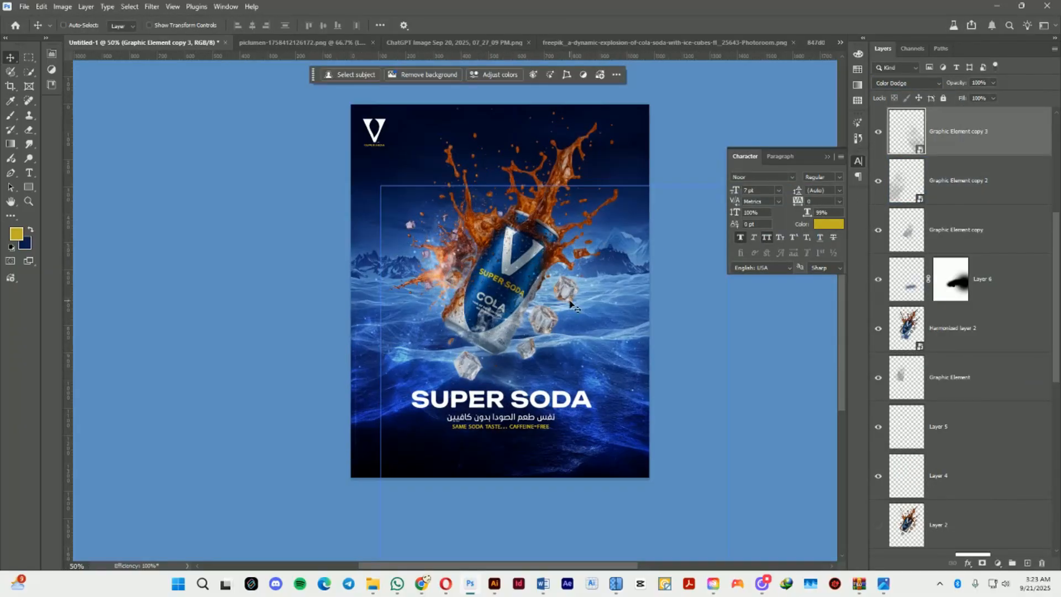
# - Add a Color Balance adjustment clipped to Harmonized layer 2, with the midtones shifted toward blue by +12
pyautogui.moveTo(655, 213); pyautogui.dragTo(547, 279)
pyautogui.rightClick(547, 279)
pyautogui.click(586, 296)
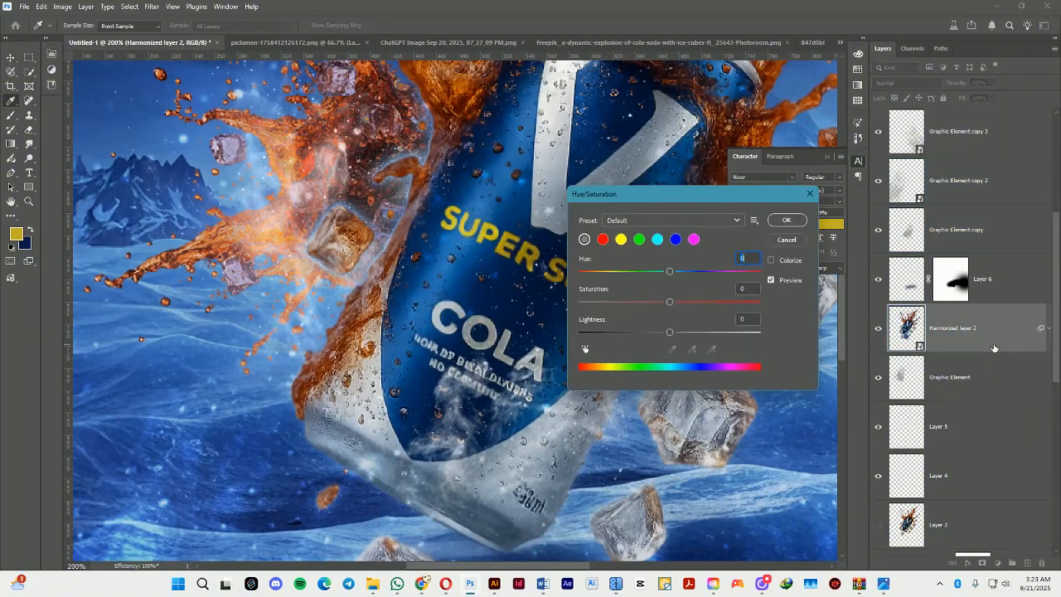
pyautogui.click(997, 563)
pyautogui.click(939, 439)
pyautogui.moveTo(140, 149); pyautogui.dragTo(144, 150)
pyautogui.hotkey('ctrl', 'alt', 'g')
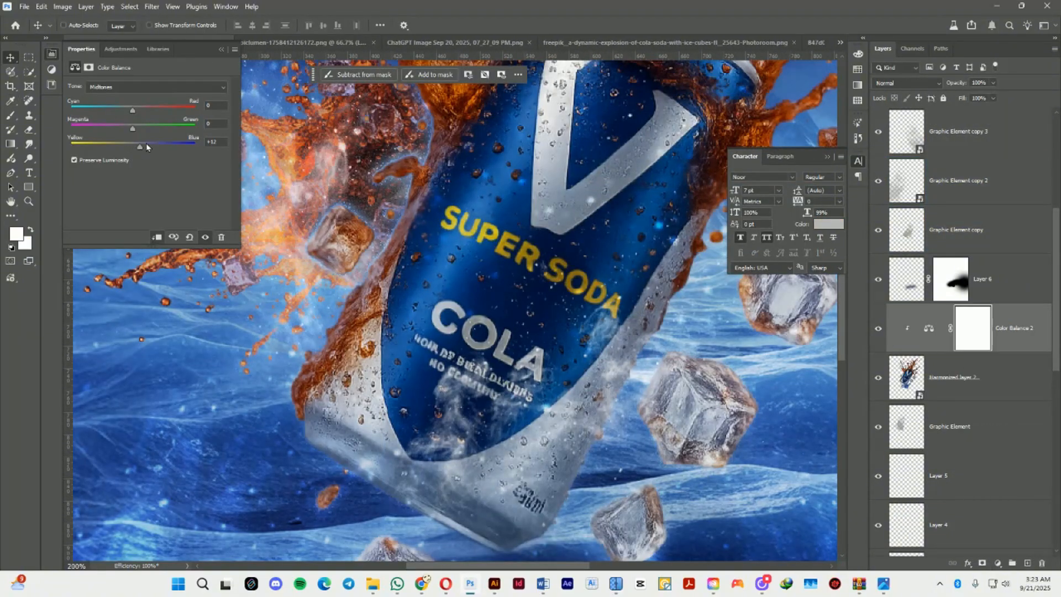
# - Shift the highlights of the can's Color Balance adjustment toward blue by +7
pyautogui.click(134, 87)
pyautogui.click(128, 98)
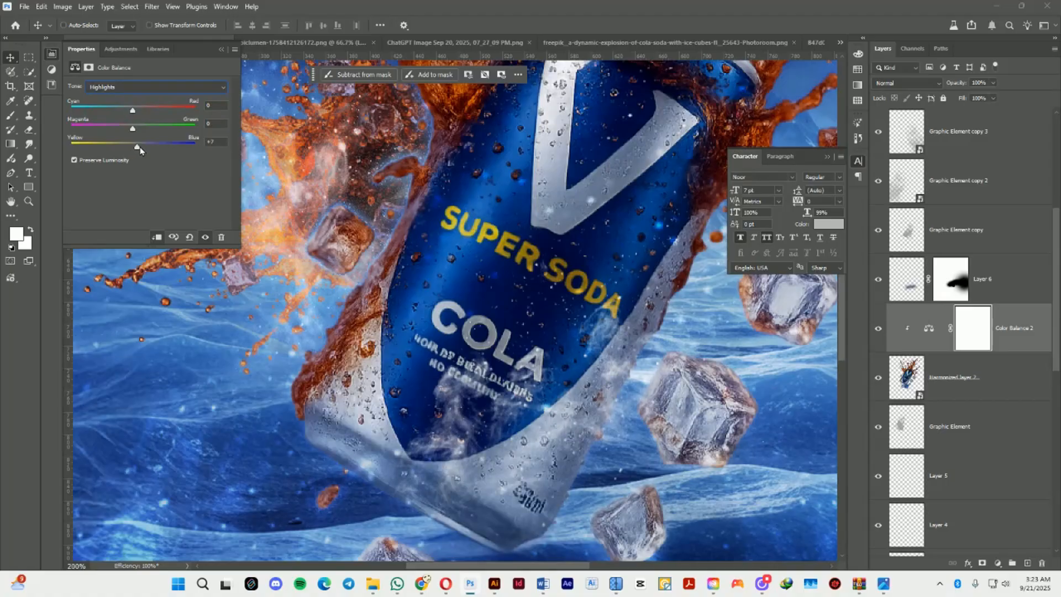
pyautogui.click(122, 50)
pyautogui.click(83, 49)
pyautogui.click(221, 49)
# - Paint black on the Color Balance 2 mask to remove the blue shift from the cola splash above the can
pyautogui.moveTo(508, 133); pyautogui.dragTo(418, 276)
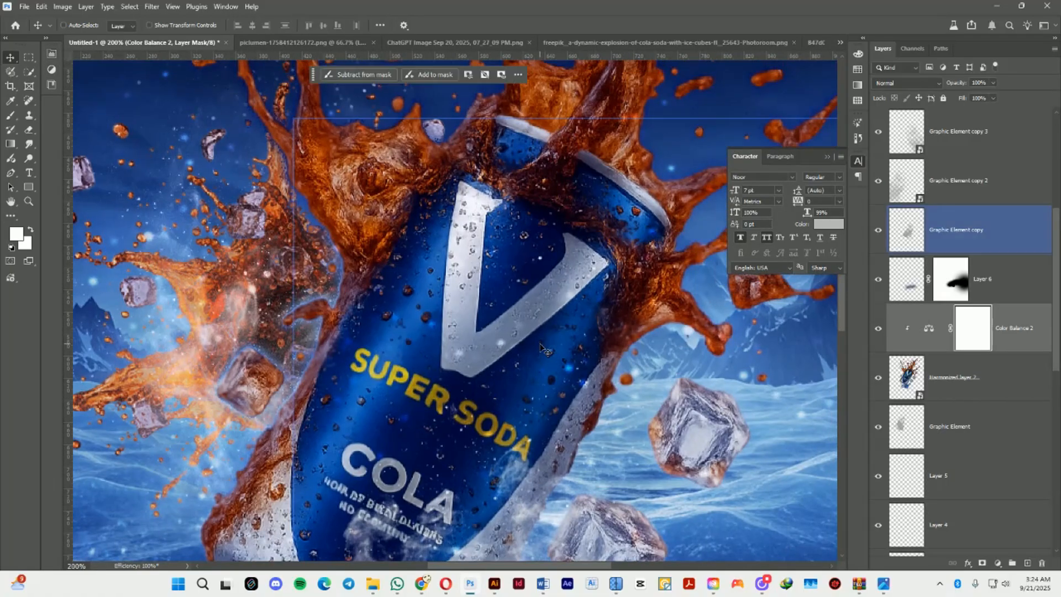
pyautogui.hotkey('ctrl', '-')
pyautogui.hotkey('ctrl', '-')
pyautogui.hotkey('ctrl', '-')
pyautogui.hotkey('ctrl', '+')
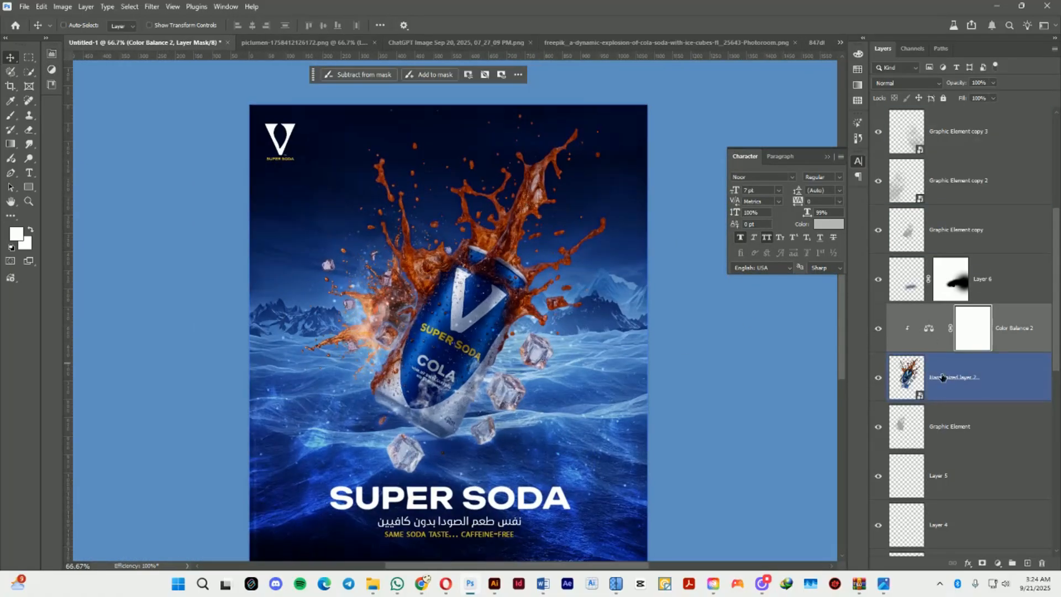
pyautogui.click(15, 116)
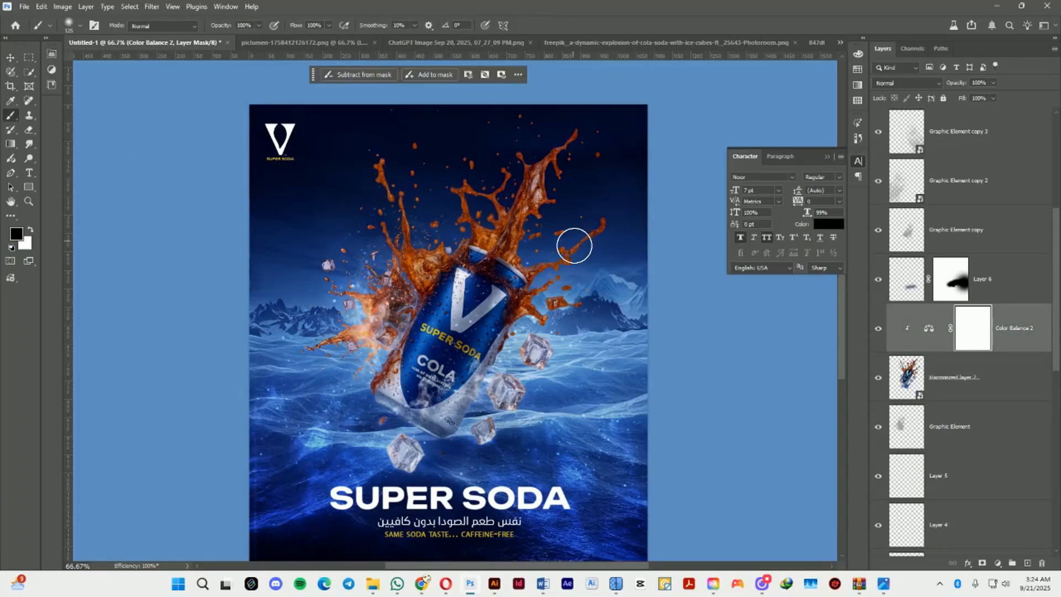
pyautogui.moveTo(597, 142); pyautogui.dragTo(529, 195)
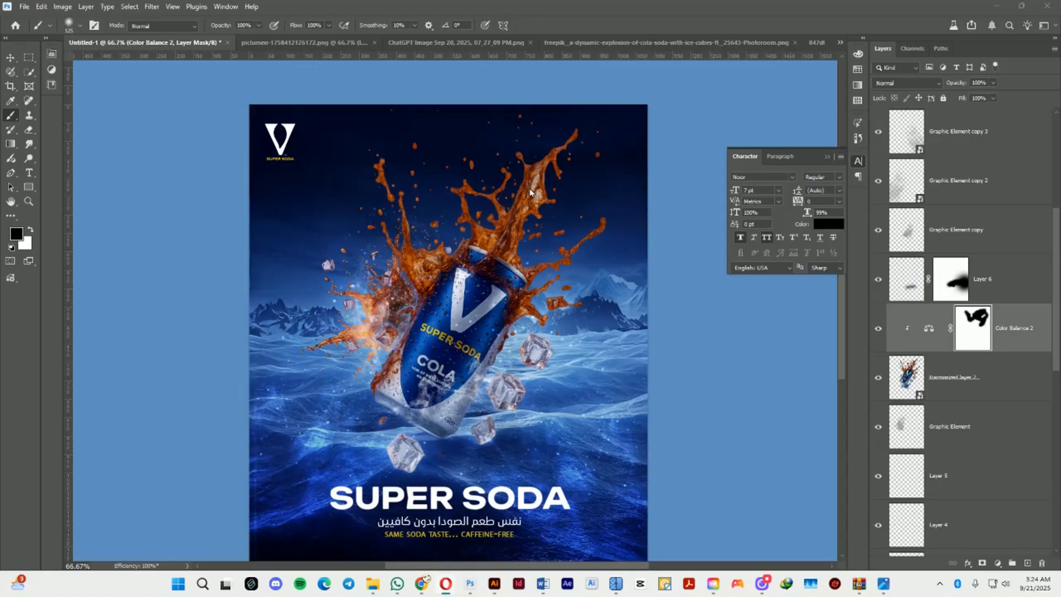
# - Add a mask to Harmonized layer 2 and fade the pale patches in the upper splash with a soft brush at 37% opacity
pyautogui.hotkey('ctrl', '+')
pyautogui.hotkey('ctrl', '+')
pyautogui.moveTo(602, 94); pyautogui.dragTo(462, 247)
pyautogui.click(948, 378)
pyautogui.click(982, 562)
pyautogui.rightClick(478, 225)
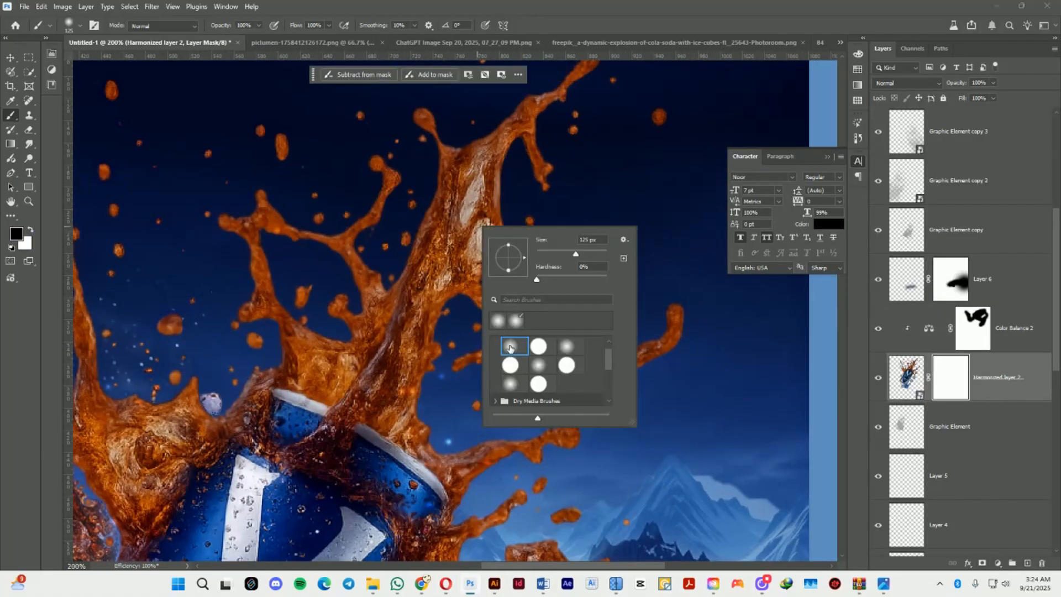
pyautogui.click(223, 28)
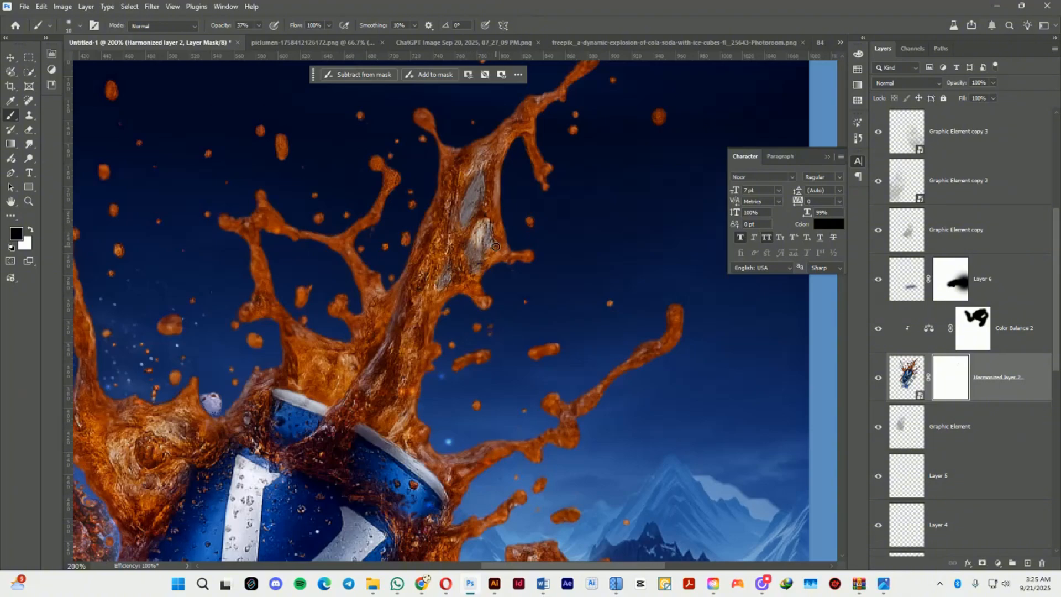
pyautogui.hotkey('ctrl', '-')
pyautogui.hotkey('ctrl', '-')
pyautogui.press('v')
pyautogui.rightClick(315, 415)
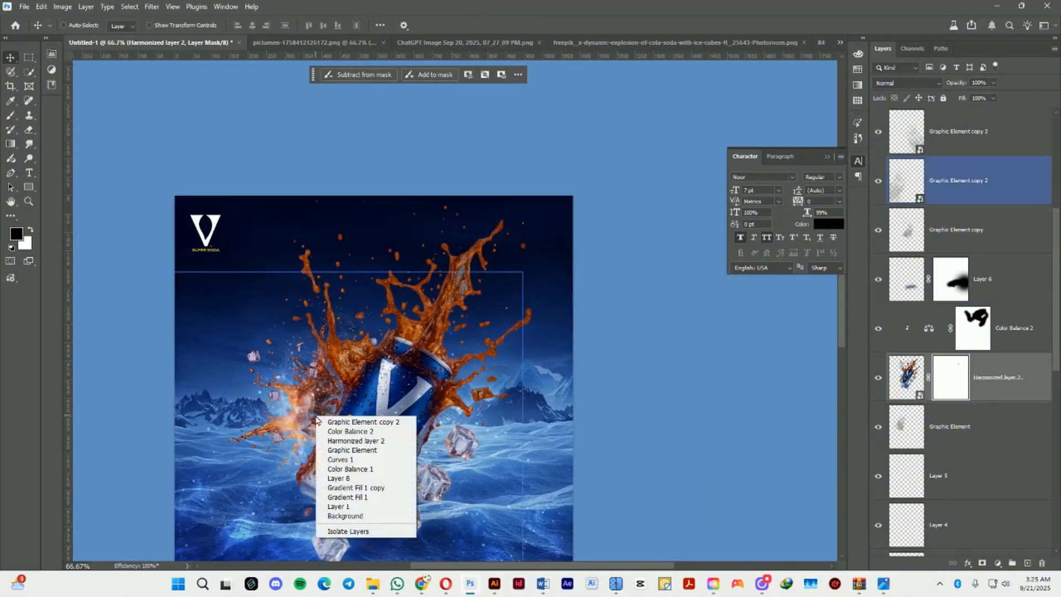
pyautogui.rightClick(294, 408)
pyautogui.click(344, 412)
pyautogui.moveTo(310, 420); pyautogui.dragTo(336, 368)
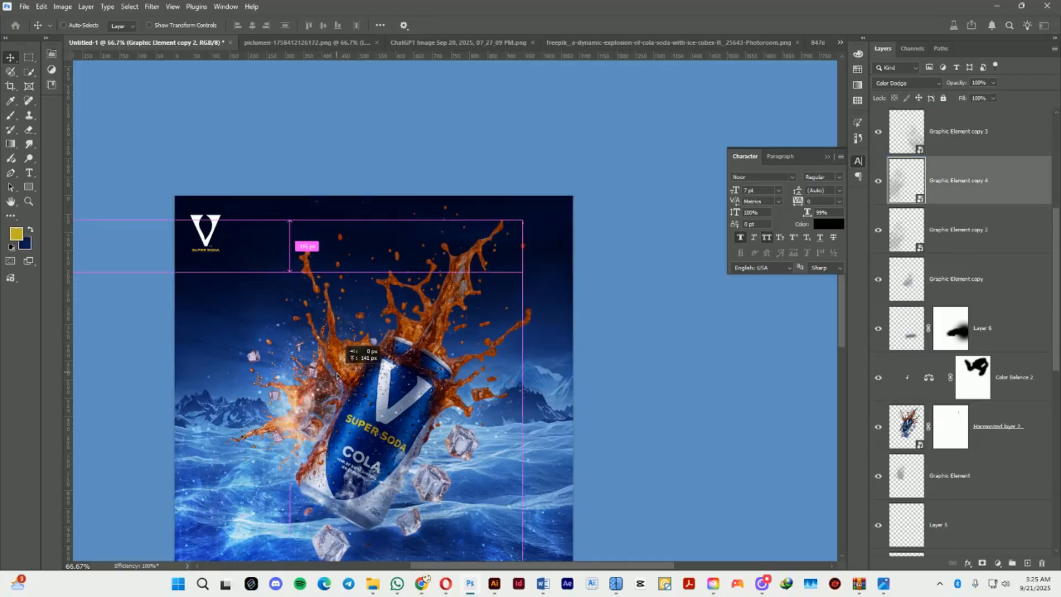
pyautogui.hotkey('ctrl', 'z')
# - Duplicate the Graphic Element vapor behind the can toward its upper right, then rotate and resize the copy
pyautogui.click(949, 427)
pyautogui.moveTo(285, 413); pyautogui.dragTo(408, 338)
pyautogui.hotkey('ctrl', 't')
pyautogui.moveTo(522, 282); pyautogui.dragTo(483, 415)
pyautogui.moveTo(388, 290); pyautogui.dragTo(439, 338)
pyautogui.press('Return')
# - Trace the blue body of the can with a Pen path and convert the path to a selection
pyautogui.hotkey('ctrl', '-')
pyautogui.moveTo(372, 438); pyautogui.dragTo(389, 336)
pyautogui.hotkey('ctrl', '+')
pyautogui.scroll(2, 387, 341)
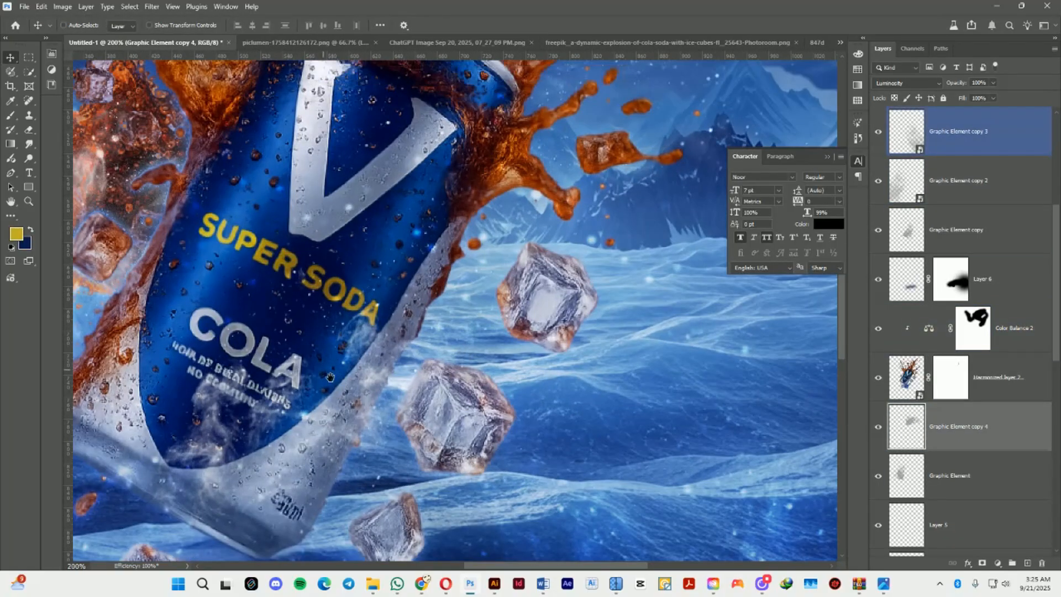
pyautogui.press('p')
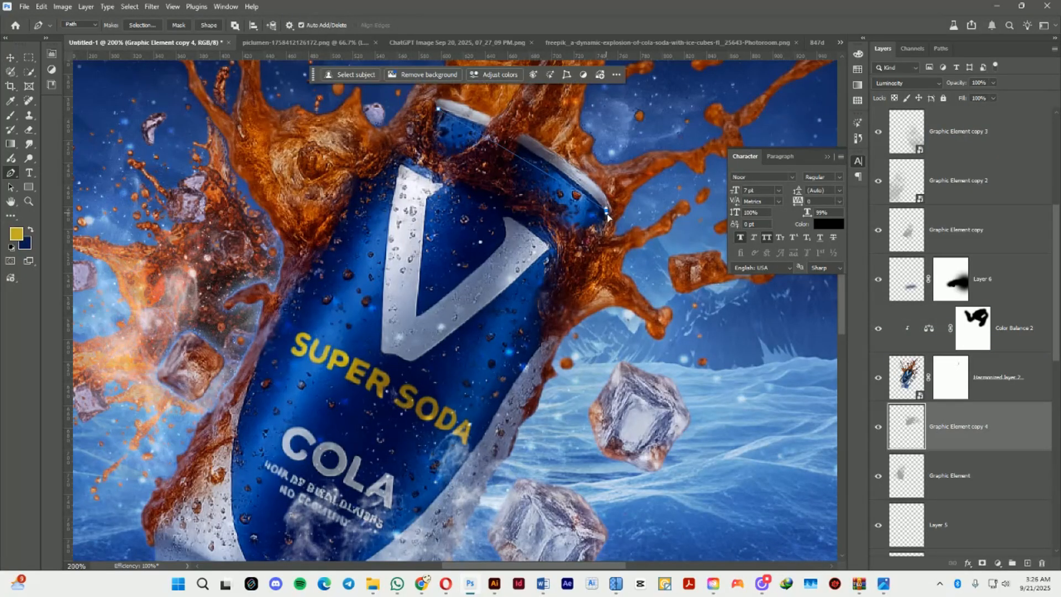
pyautogui.keyDown('alt'); pyautogui.click(606, 211); pyautogui.keyUp('alt')
pyautogui.moveTo(559, 313); pyautogui.dragTo(630, 232)
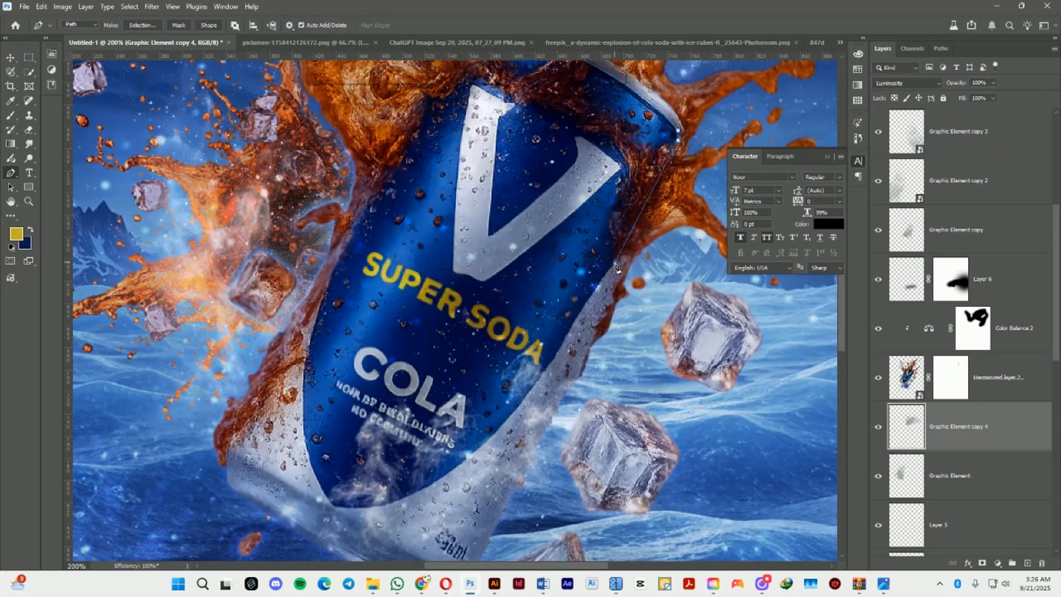
pyautogui.moveTo(451, 448); pyautogui.dragTo(495, 402)
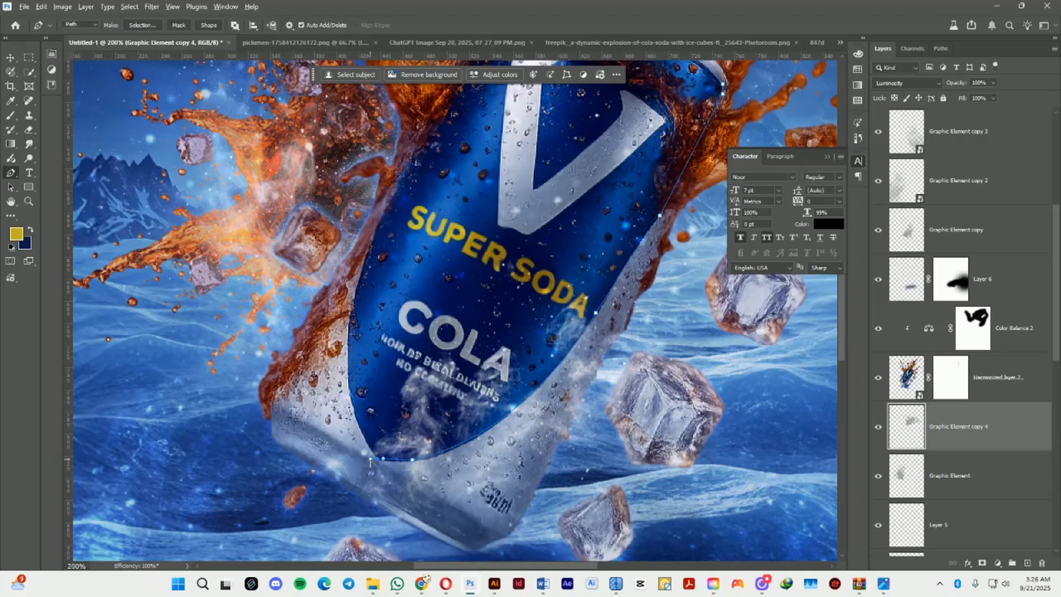
pyautogui.moveTo(378, 245); pyautogui.dragTo(377, 245)
pyautogui.keyDown('alt'); pyautogui.click(352, 312); pyautogui.keyUp('alt')
pyautogui.moveTo(360, 293); pyautogui.dragTo(349, 376)
pyautogui.hotkey('ctrl', 'Return')
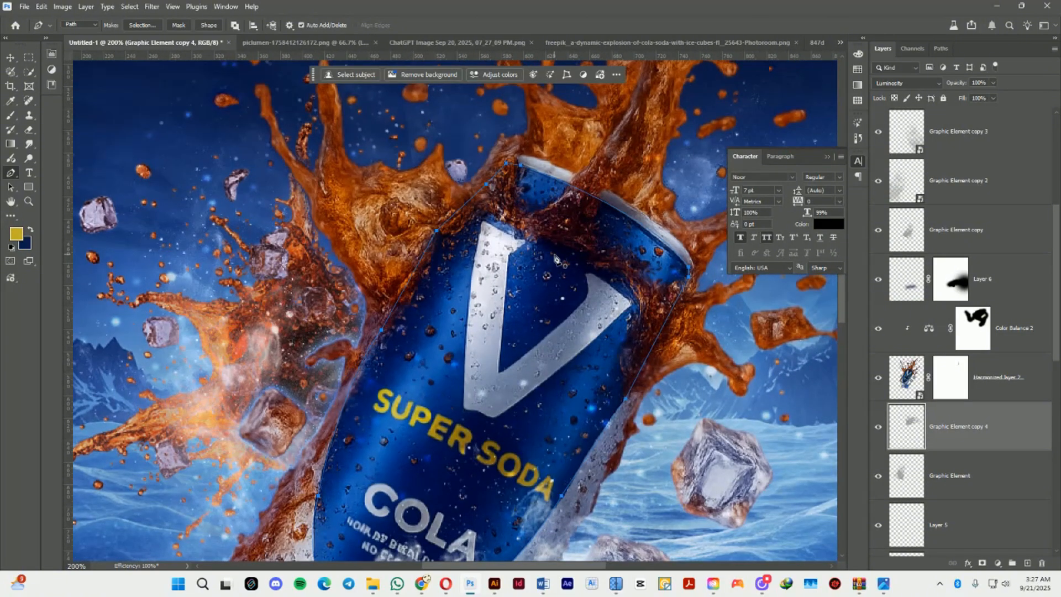
# - Add a Hue/Saturation adjustment from the can selection, clip it to Harmonized layer 2 and raise the Blues saturation to about +73
pyautogui.click(997, 563)
pyautogui.click(997, 424)
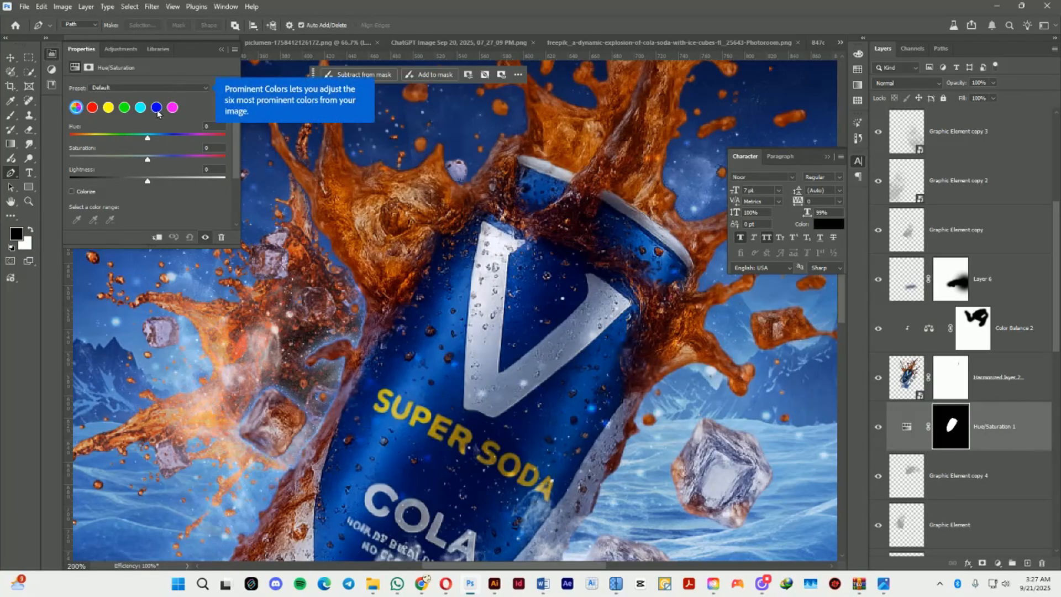
pyautogui.click(157, 237)
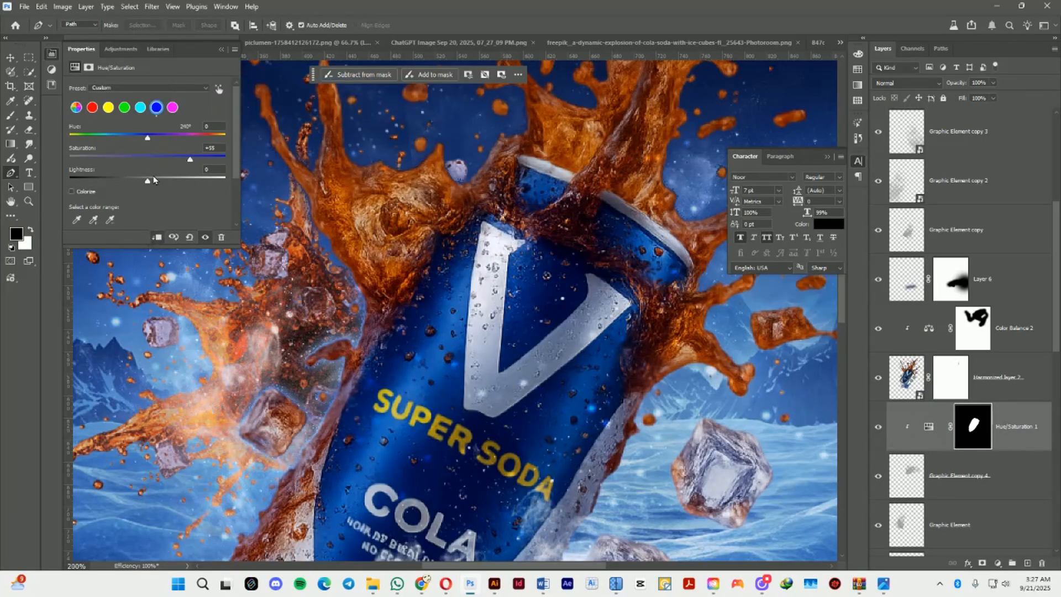
pyautogui.moveTo(1018, 429); pyautogui.dragTo(1015, 356)
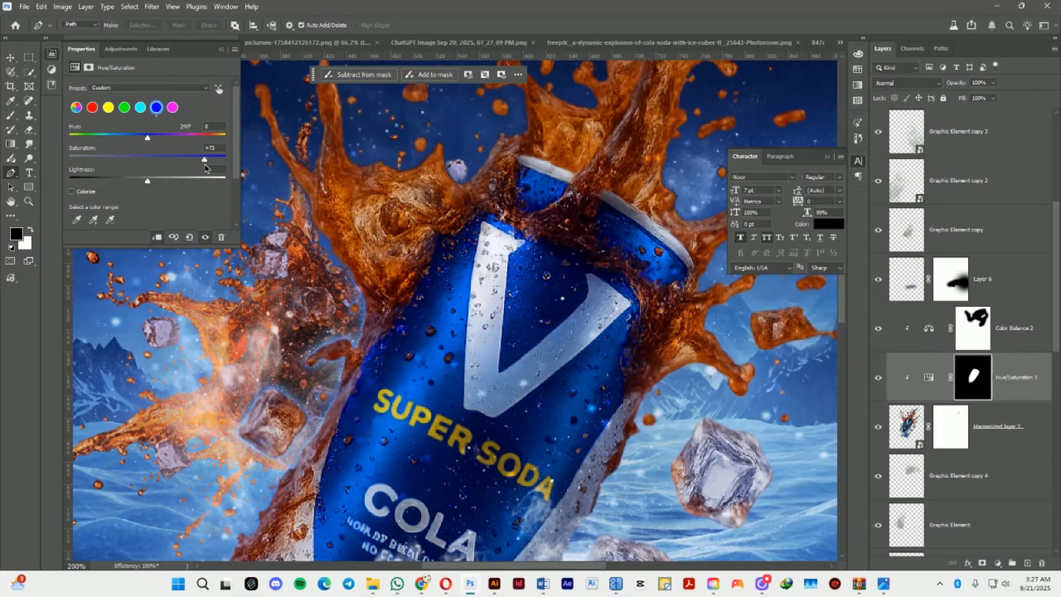
pyautogui.click(221, 50)
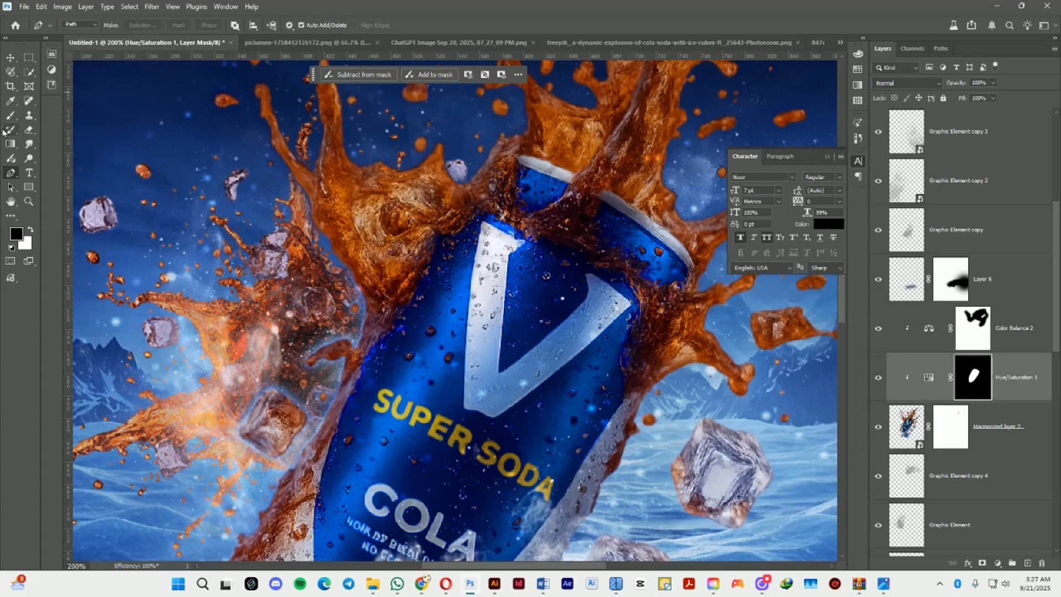
# - Paint the white V lettering out of the can's Hue/Saturation mask with a black brush
pyautogui.press('b')
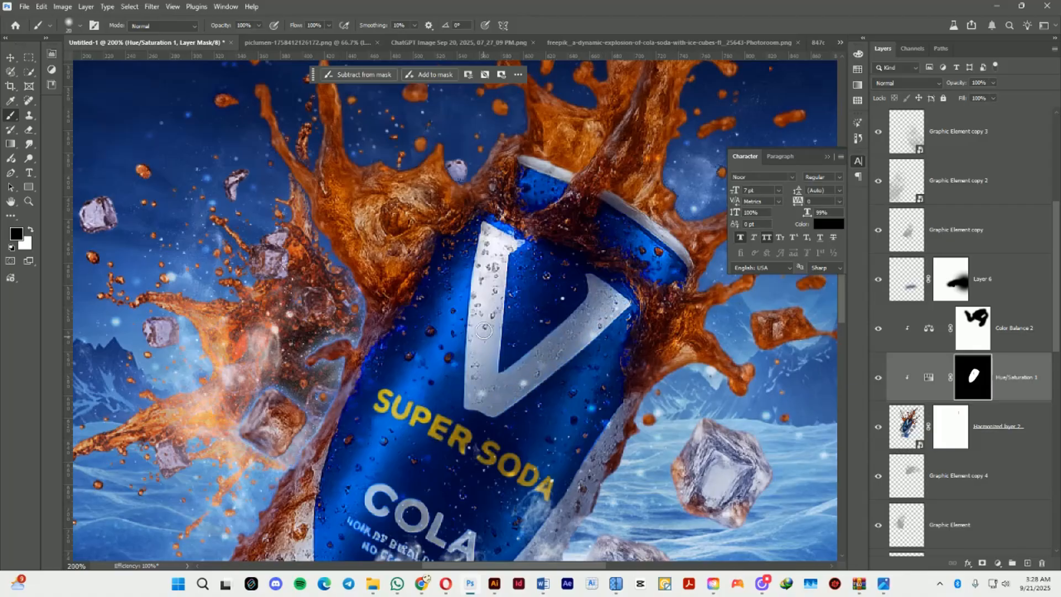
pyautogui.moveTo(296, 420); pyautogui.dragTo(417, 219)
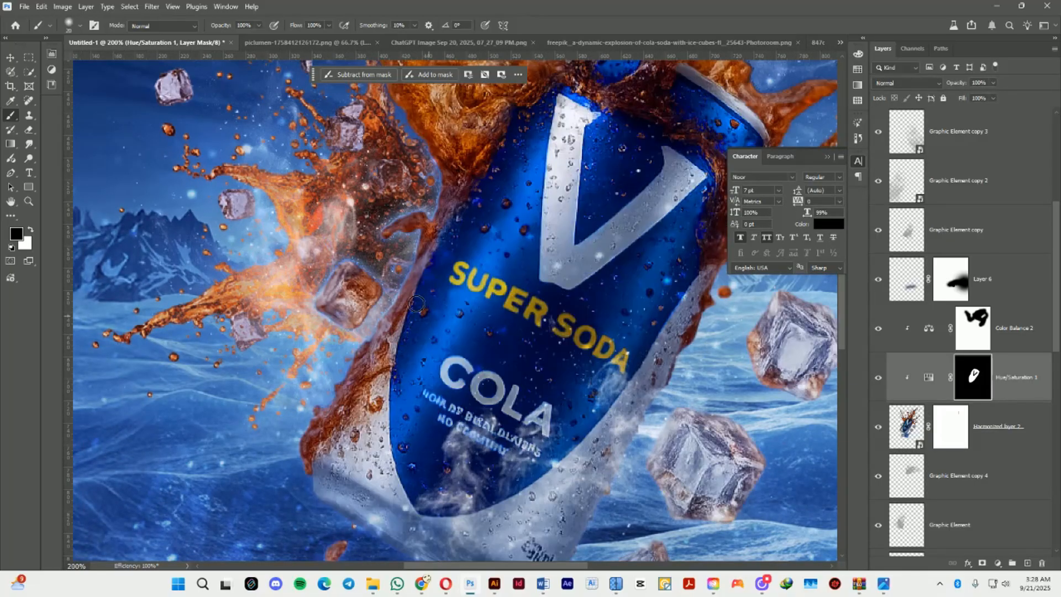
# - Erase the orange-tinted ice cube beside the can's left edge by painting black on the Harmonized layer 2 mask
pyautogui.click(950, 426)
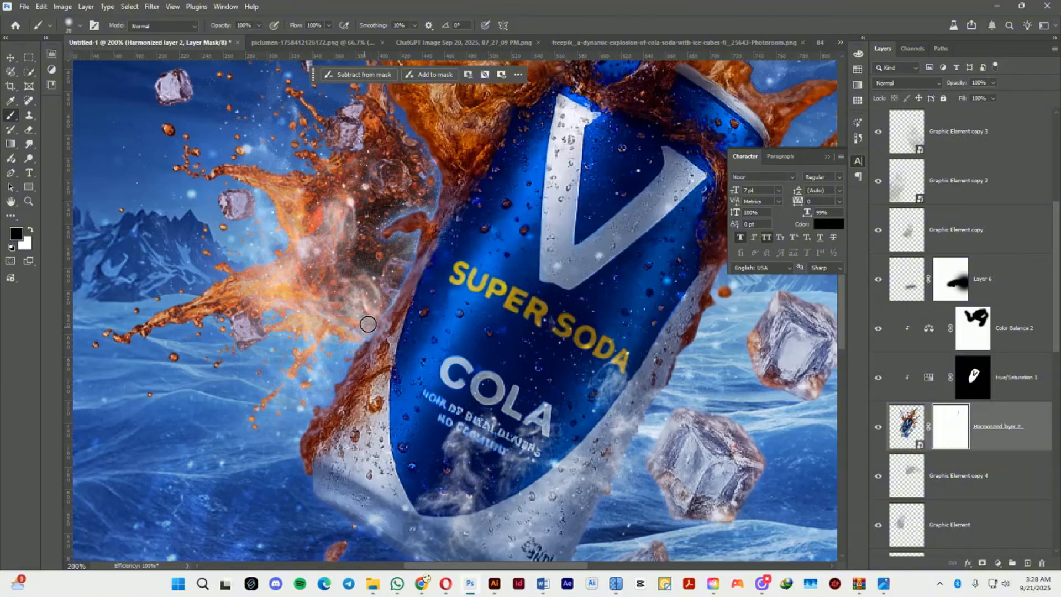
pyautogui.moveTo(422, 155); pyautogui.dragTo(238, 133)
# - Select the upper ice cube to the can's right on Harmonized layer 2 and copy it to a new layer
pyautogui.press('m')
pyautogui.moveTo(575, 281); pyautogui.dragTo(555, 271)
pyautogui.click(912, 429)
pyautogui.rightClick(29, 71)
pyautogui.click(61, 72)
pyautogui.rightClick(612, 330)
pyautogui.click(644, 153)
pyautogui.hotkey('ctrl', 'z')
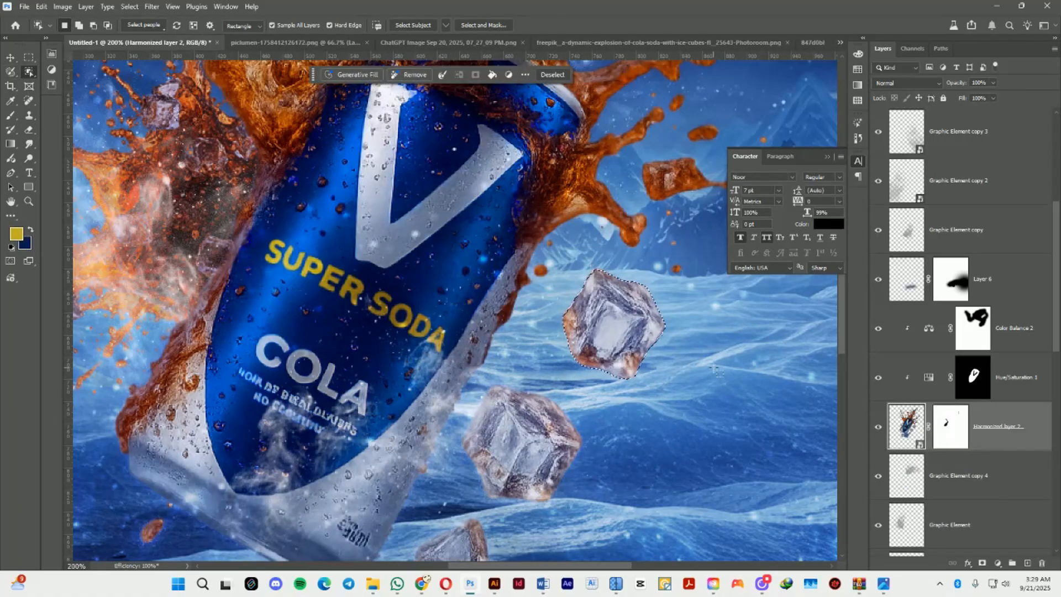
pyautogui.rightClick(606, 321)
pyautogui.click(638, 143)
# - Move the copied cube's layer above Color Balance 2, scale it to about 79%, rotate it and place it over the erased cube
pyautogui.moveTo(994, 435); pyautogui.dragTo(999, 306)
pyautogui.click(1003, 425)
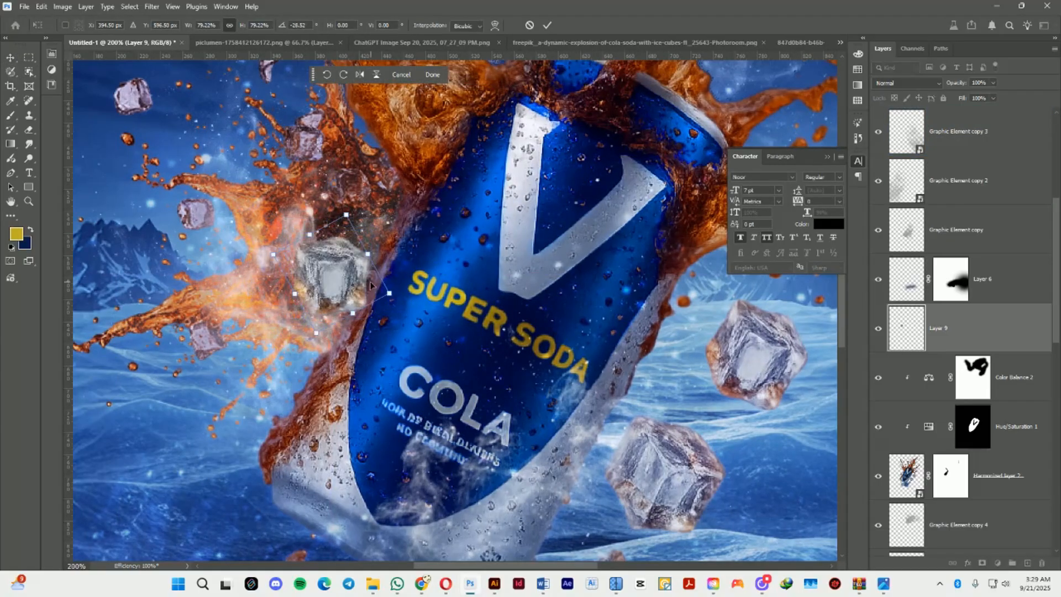
pyautogui.press('Return')
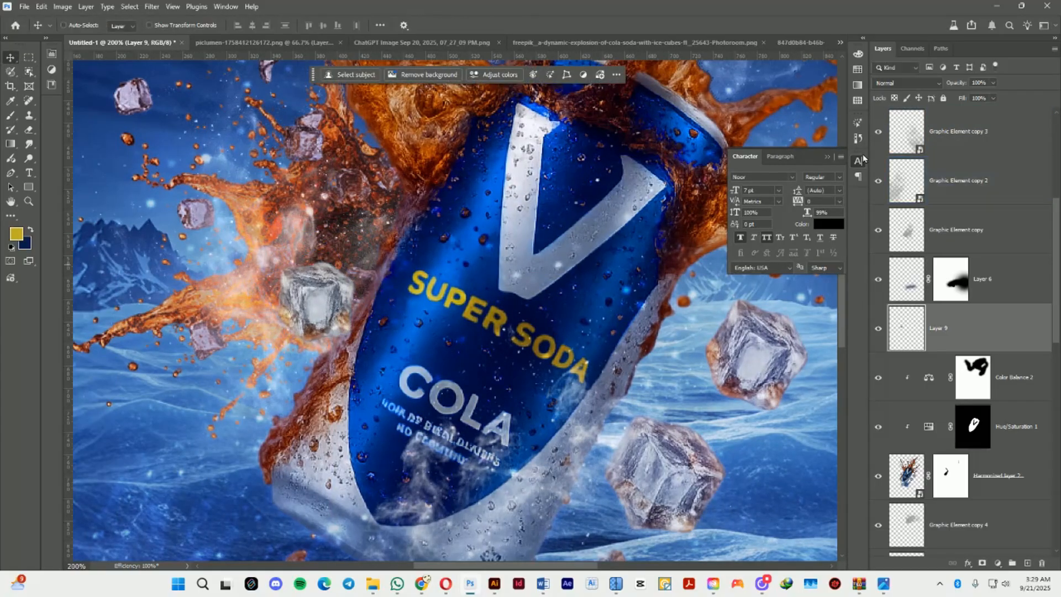
# - Try other blend modes on the copied ice cube and return it to Normal
pyautogui.click(906, 83)
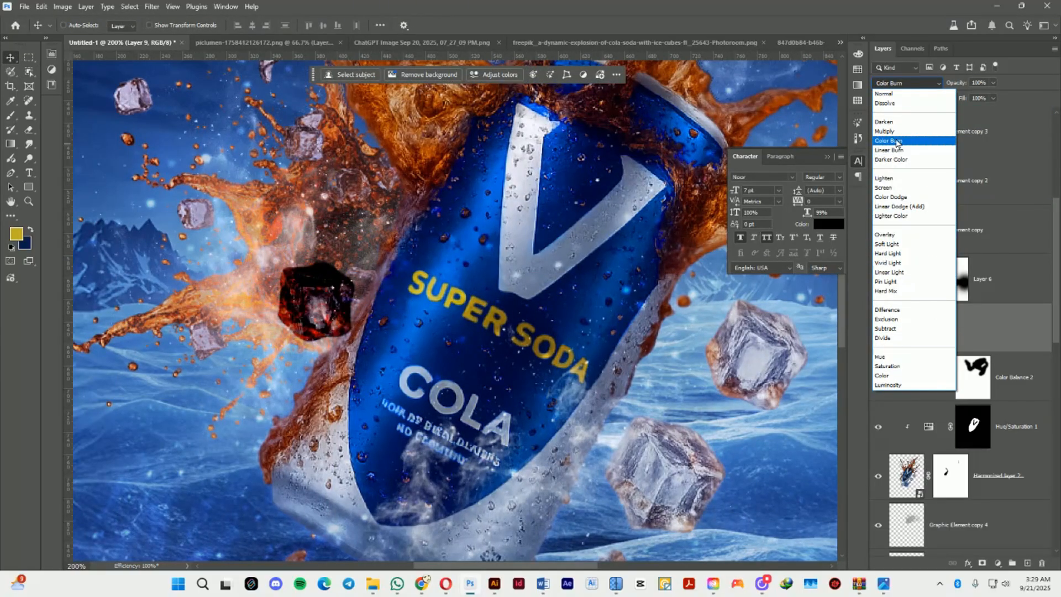
pyautogui.click(891, 96)
pyautogui.hotkey('ctrl', '-')
pyautogui.hotkey('ctrl', '-')
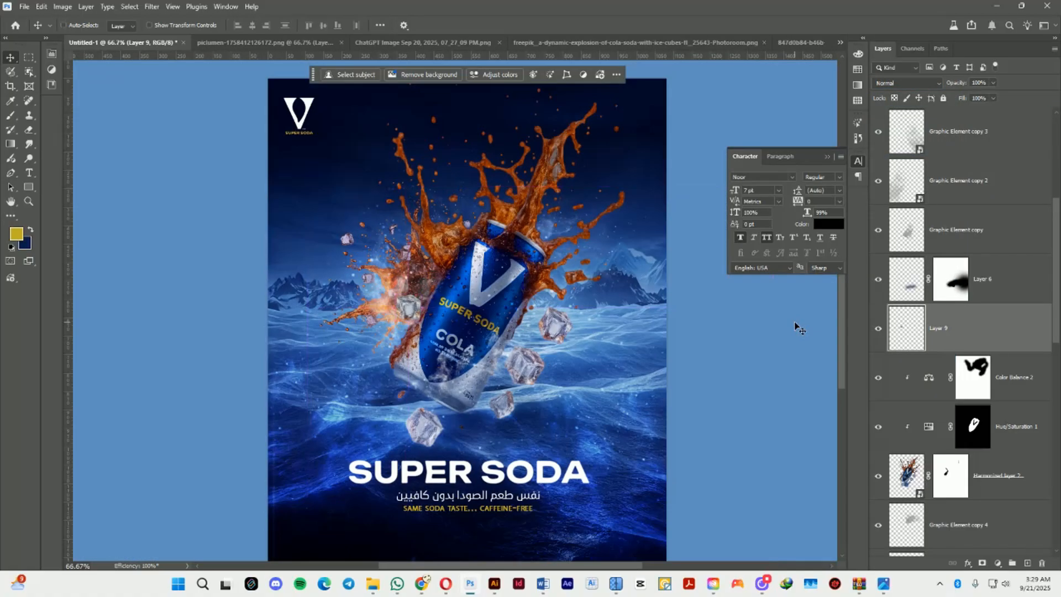
pyautogui.press('Return')
pyautogui.hotkey('ctrl', '+')
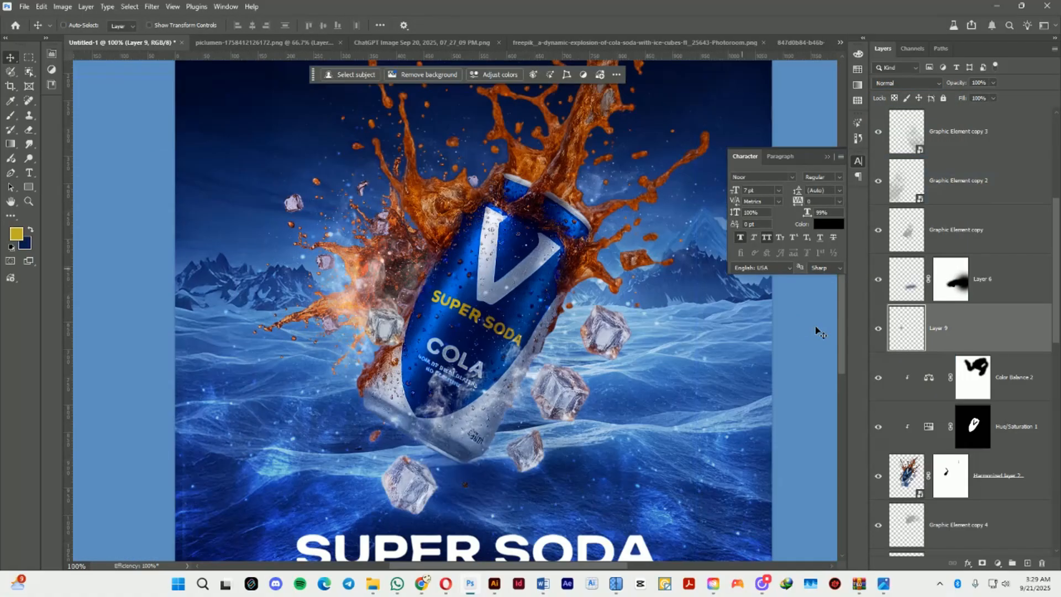
# - Load the can artwork's outline as a selection and add a new clipped layer above Color Balance 2
pyautogui.hotkey('ctrl', '+')
pyautogui.click(915, 429)
pyautogui.press('d')
pyautogui.press('b')
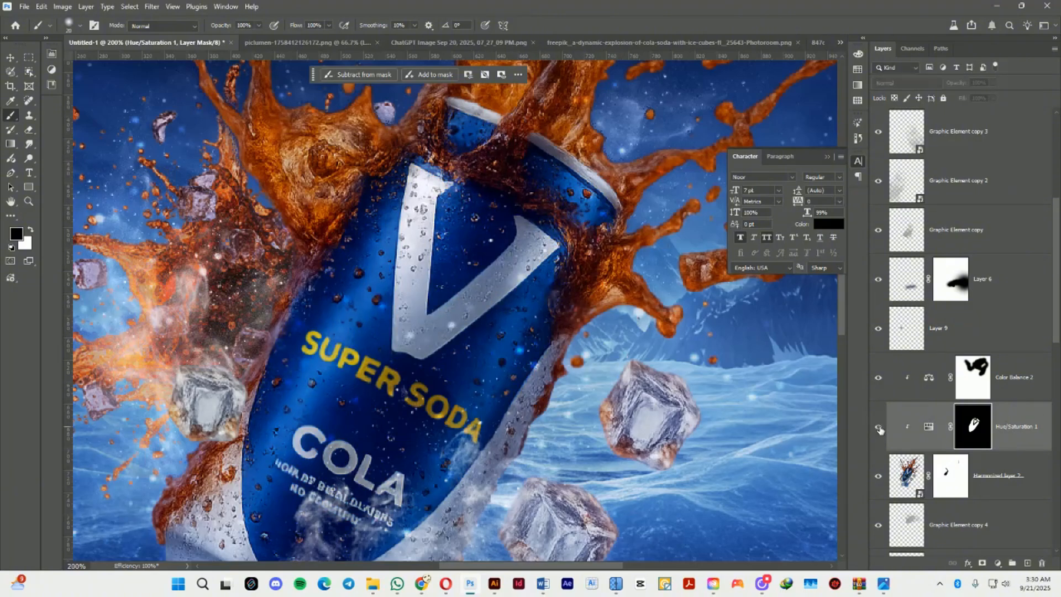
pyautogui.click(878, 428)
pyautogui.hotkey('ctrl', '-')
pyautogui.click(1027, 563)
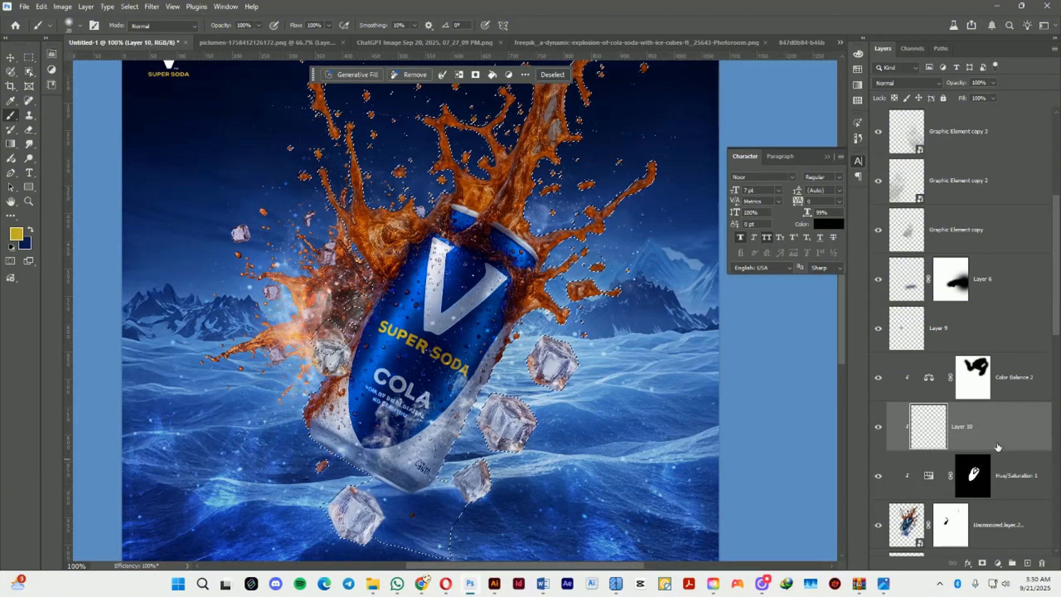
pyautogui.hotkey('ctrl', ']')
# - Fill the selected area on the new layer with 50% gray and set the layer's blend mode to Overlay
pyautogui.hotkey('shift', 'F5')
pyautogui.click(556, 232)
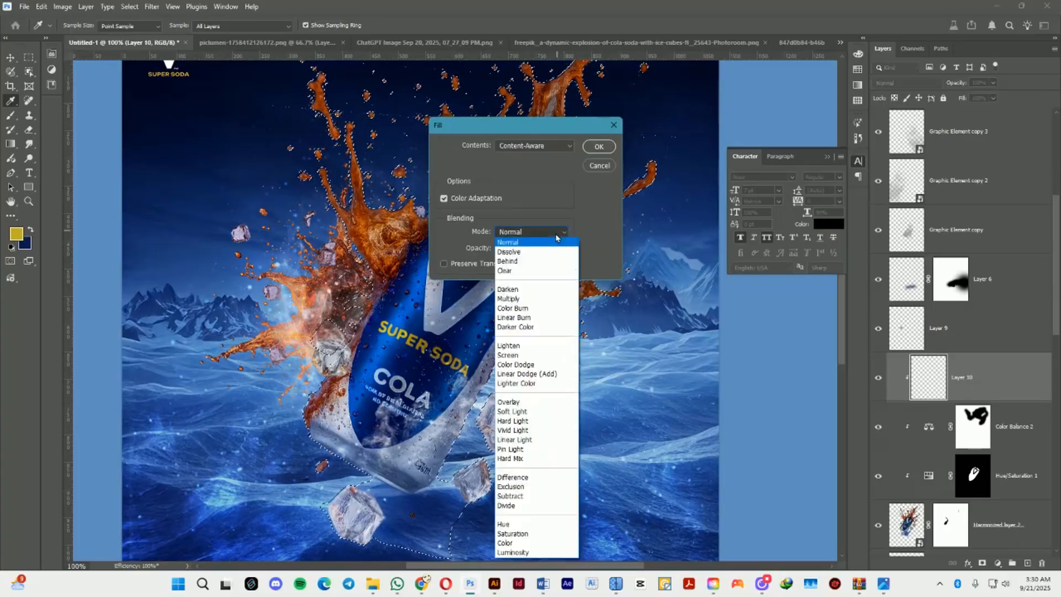
pyautogui.click(553, 146)
pyautogui.click(521, 245)
pyautogui.click(544, 232)
pyautogui.click(520, 369)
pyautogui.click(598, 147)
pyautogui.click(906, 83)
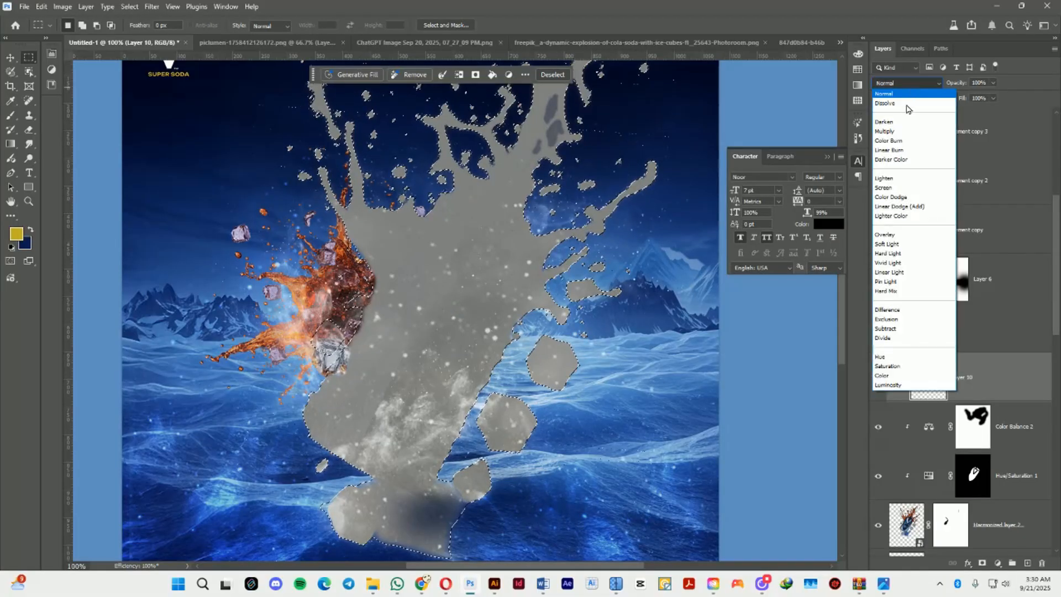
pyautogui.click(895, 230)
# - Darken the can's shaded areas on the gray Overlay layer with the Burn tool, using the Midtones range
pyautogui.hotkey('ctrl', '+')
pyautogui.rightClick(29, 159)
pyautogui.click(65, 169)
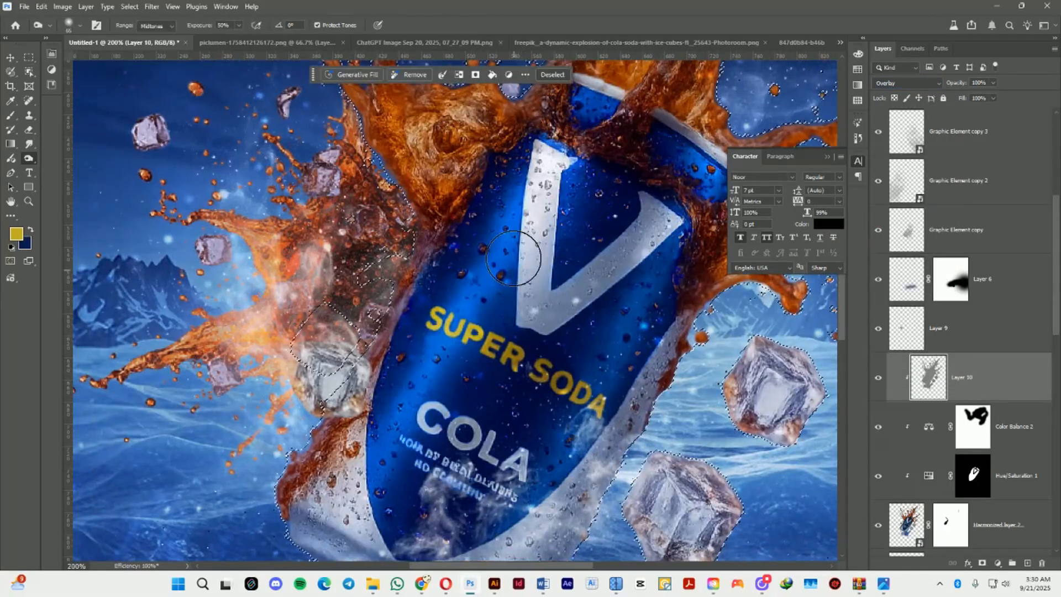
pyautogui.moveTo(428, 476)
pyautogui.mouseDown()
pyautogui.moveTo(536, 303)
pyautogui.moveTo(516, 387)
pyautogui.mouseUp()
# - Brighten the can's highlights on the gray Overlay layer with the Dodge tool at Midtones range and 50% exposure
pyautogui.rightClick(29, 158)
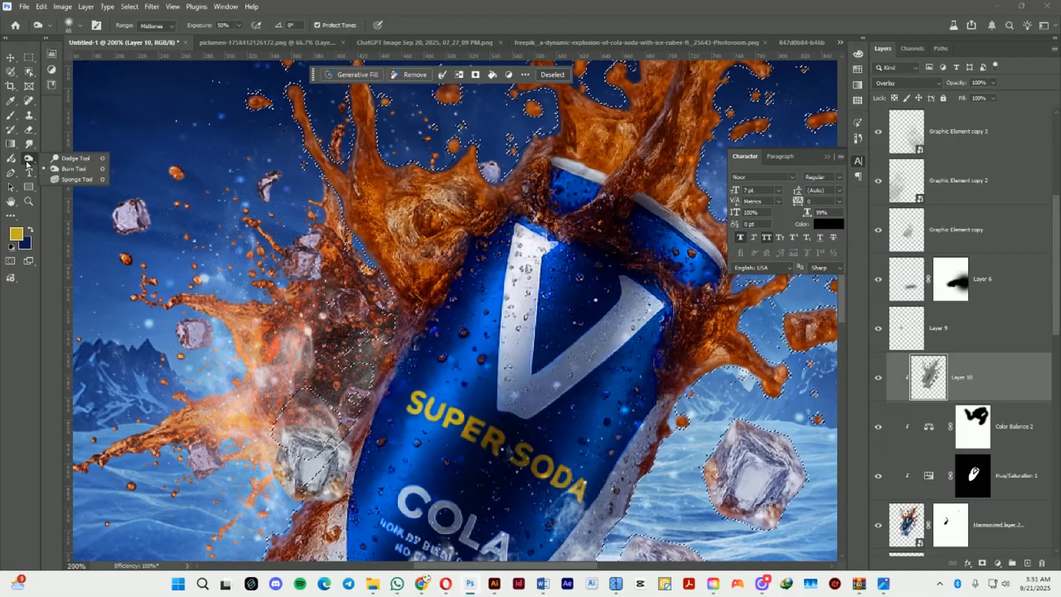
pyautogui.click(66, 159)
pyautogui.moveTo(526, 249); pyautogui.dragTo(412, 452)
pyautogui.hotkey('ctrl', '-')
pyautogui.hotkey('ctrl', '-')
pyautogui.hotkey('ctrl', '-')
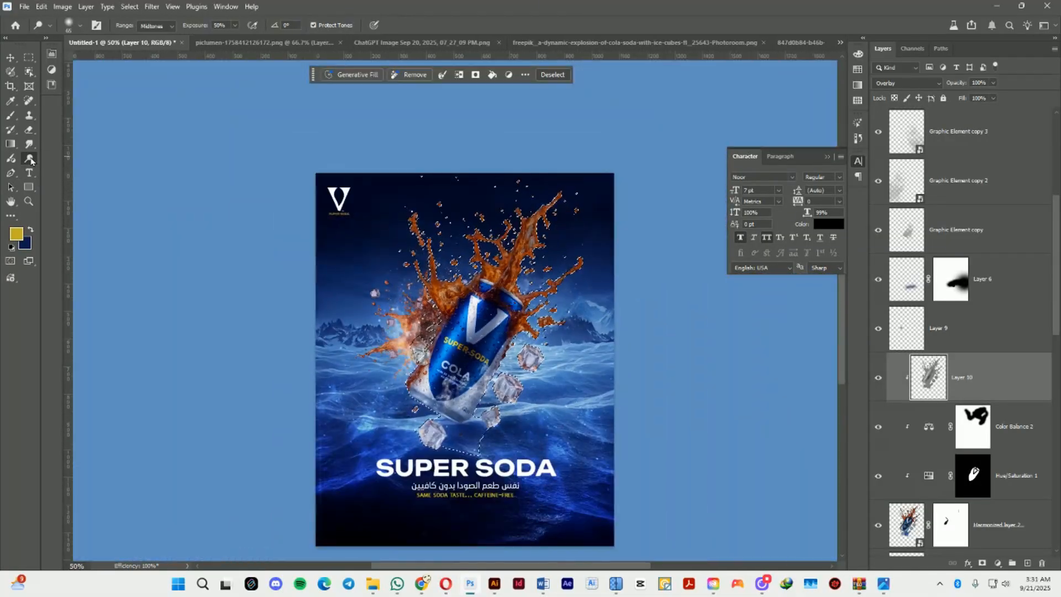
# - Refine the shading on the can's lower part and nearby ice cubes with further burning and dodging
pyautogui.rightClick(29, 158)
pyautogui.click(65, 169)
pyautogui.hotkey('ctrl', '+')
pyautogui.hotkey('ctrl', '+')
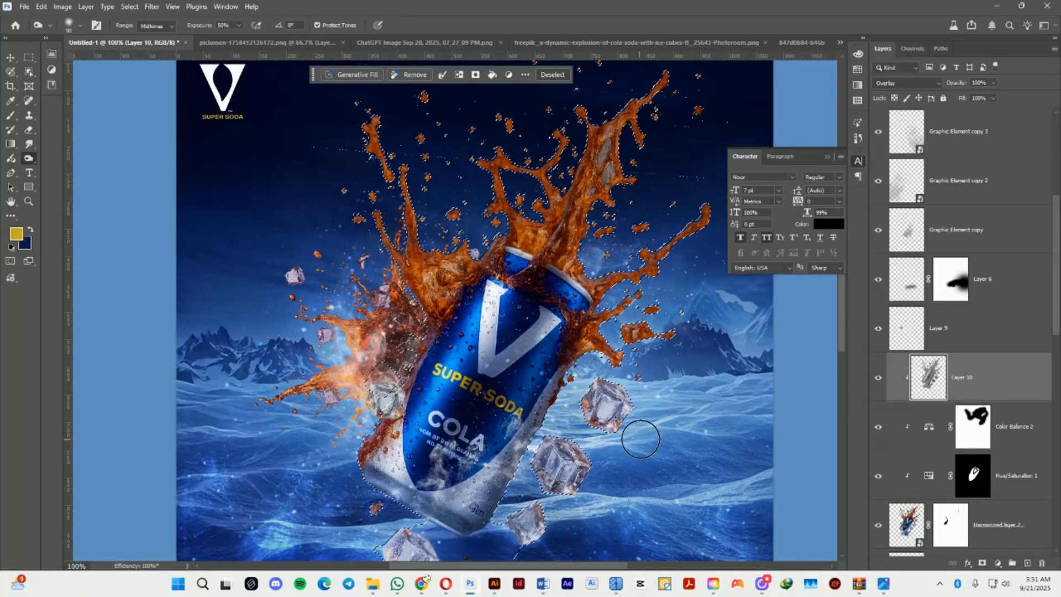
pyautogui.scroll(-2, 532, 488)
pyautogui.hscroll(-1, 531, 489)
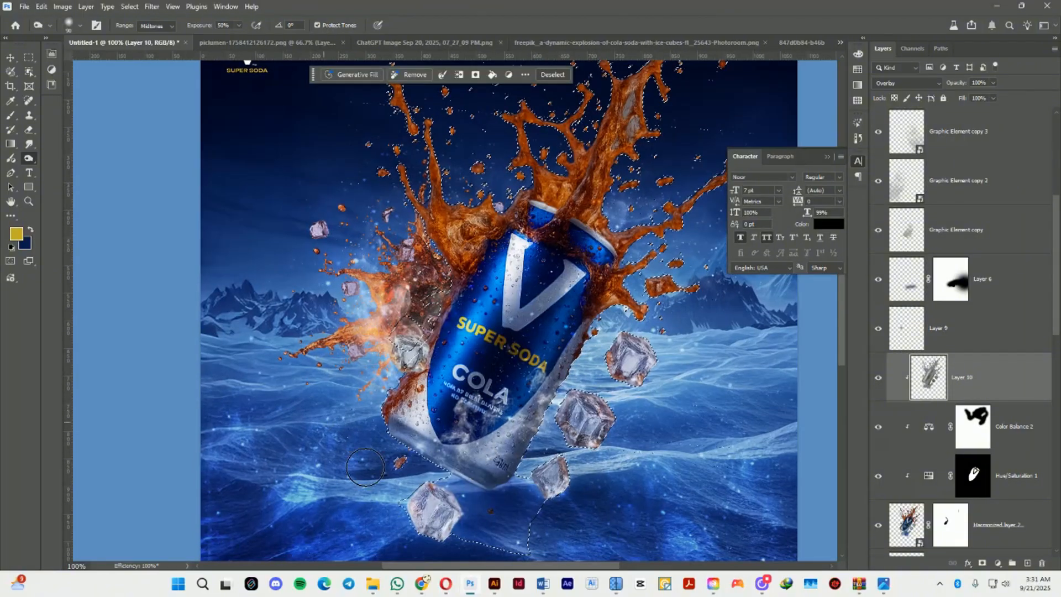
pyautogui.click(71, 159)
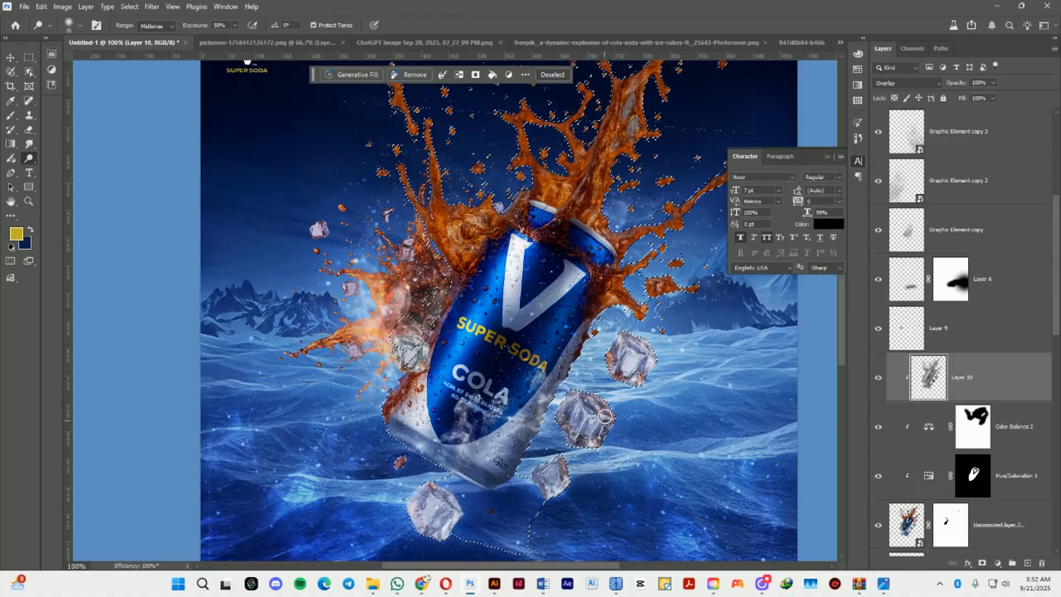
pyautogui.moveTo(423, 414); pyautogui.dragTo(417, 386)
pyautogui.hotkey('ctrl', '-')
pyautogui.hotkey('ctrl', '-')
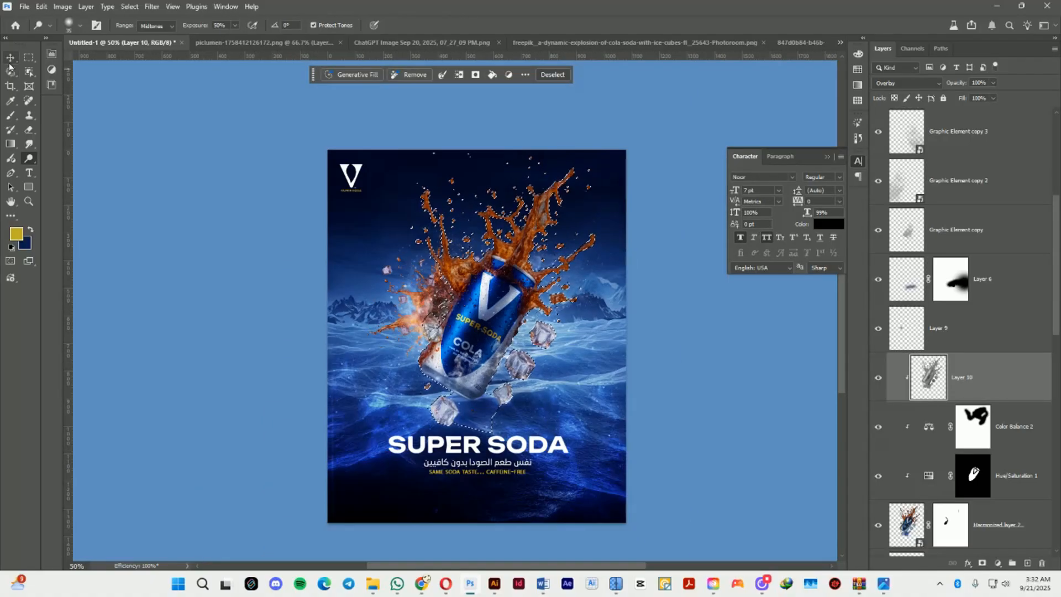
# - Clear the selection and compare the artwork with and without the dodge-and-burn layer, leaving the layer visible
pyautogui.click(29, 58)
pyautogui.click(453, 259)
pyautogui.click(877, 377)
pyautogui.click(878, 377)
pyautogui.click(11, 58)
# - Select the copied ice cube on Layer 9 and convert it to a smart object
pyautogui.rightClick(432, 331)
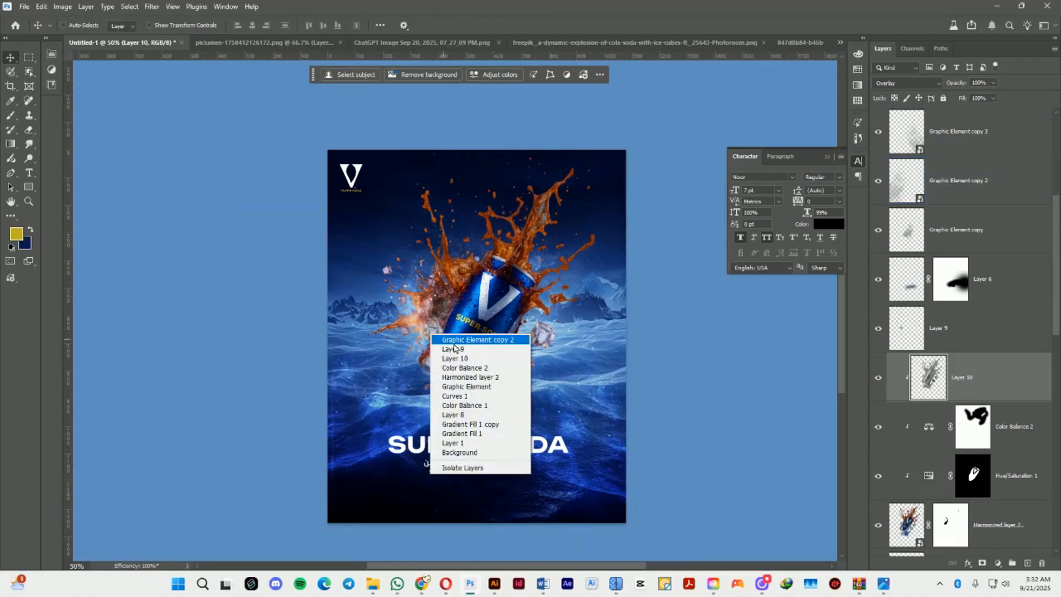
pyautogui.click(454, 340)
pyautogui.rightClick(432, 331)
pyautogui.click(454, 348)
pyautogui.rightClick(959, 333)
pyautogui.click(966, 254)
# - Duplicate the Layer 9 ice cube, then enlarge and rotate the copy as a foreground cube at the poster's edge
pyautogui.moveTo(432, 333); pyautogui.dragTo(381, 333)
pyautogui.hotkey('ctrl', 't')
pyautogui.moveTo(393, 318); pyautogui.dragTo(458, 298)
pyautogui.moveTo(409, 357); pyautogui.dragTo(682, 311)
pyautogui.press('Return')
# - Apply a Gaussian Blur to the enlarged ice cube and undo the extra copy at the poster's right edge
pyautogui.click(151, 7)
pyautogui.click(177, 20)
pyautogui.click(587, 138)
pyautogui.hotkey('ctrl', 'z')
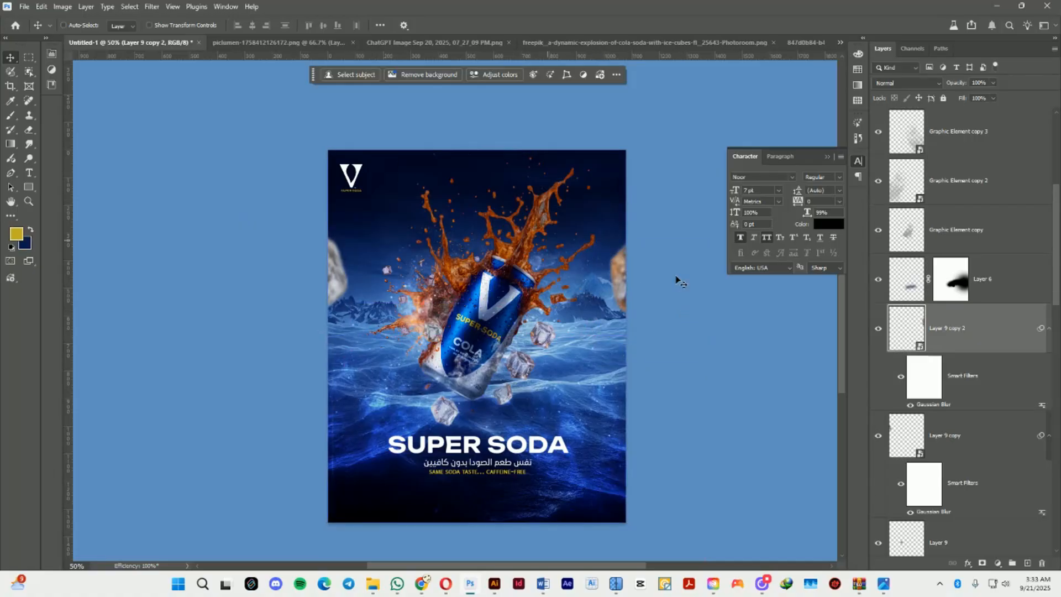
# - Clip a Color Balance adjustment with midtone Yellow–Blue at +41 to the blurred cube and convert both to one smart object
pyautogui.click(997, 563)
pyautogui.click(998, 465)
pyautogui.moveTo(132, 147); pyautogui.dragTo(167, 147)
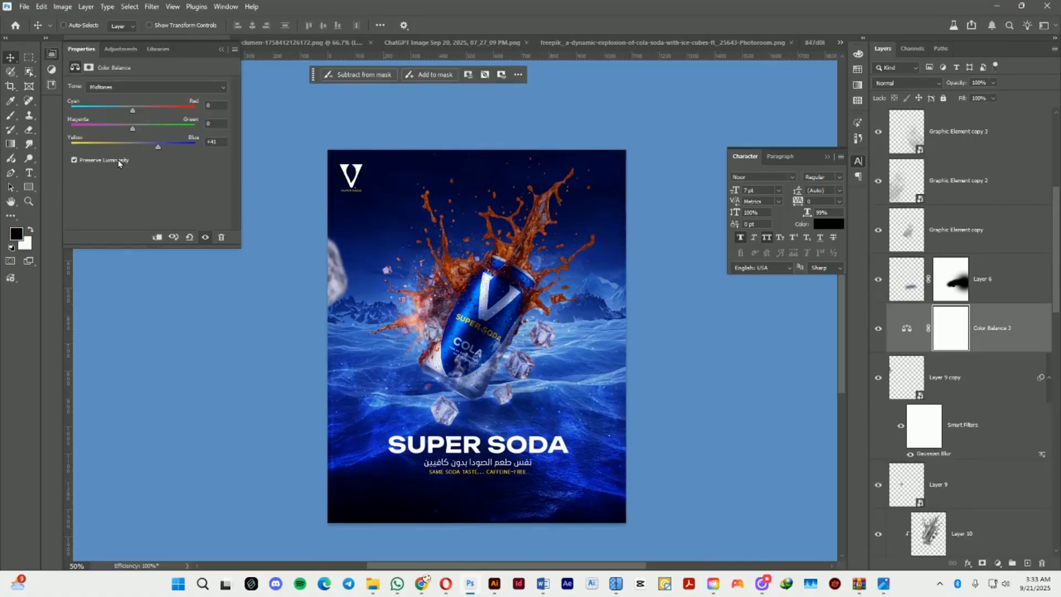
pyautogui.click(157, 237)
pyautogui.click(160, 87)
pyautogui.click(105, 98)
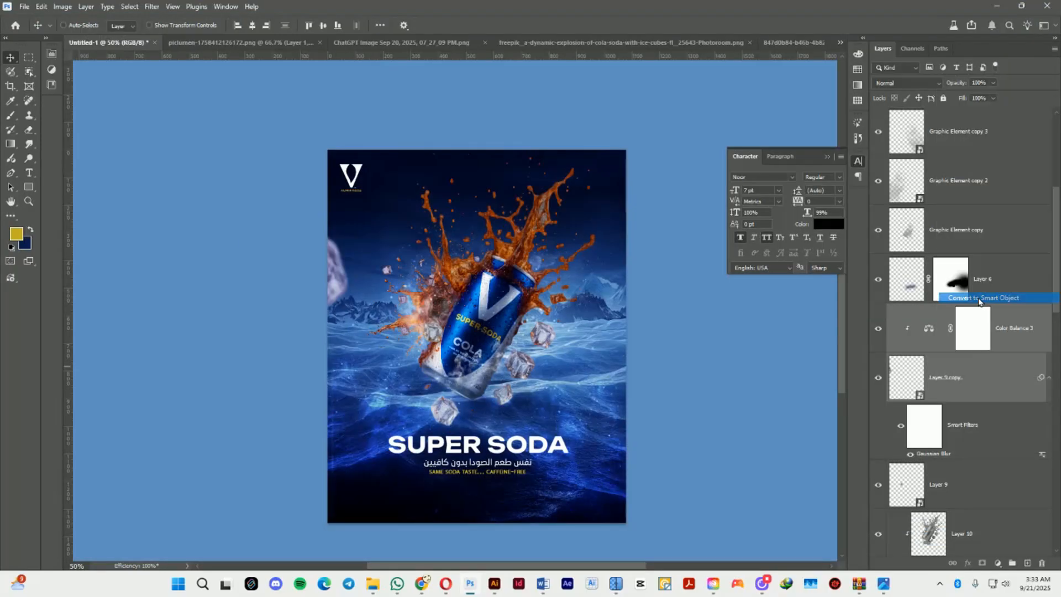
pyautogui.click(978, 298)
# - Duplicate the tinted blurred ice cube, reorient the copy and place it over the poster's lower right edge
pyautogui.moveTo(338, 272); pyautogui.dragTo(364, 281)
pyautogui.hotkey('ctrl', 'z')
pyautogui.hotkey('ctrl', 't')
pyautogui.rightClick(363, 280)
pyautogui.click(393, 481)
pyautogui.moveTo(454, 243); pyautogui.dragTo(427, 365)
pyautogui.press('Return')
# - Duplicate the vapor graphic element behind the can, then enlarge, rotate and position the copy on the can's right side
pyautogui.hotkey('ctrl', '-')
pyautogui.rightClick(511, 281)
pyautogui.click(542, 286)
pyautogui.moveTo(505, 283); pyautogui.dragTo(562, 283)
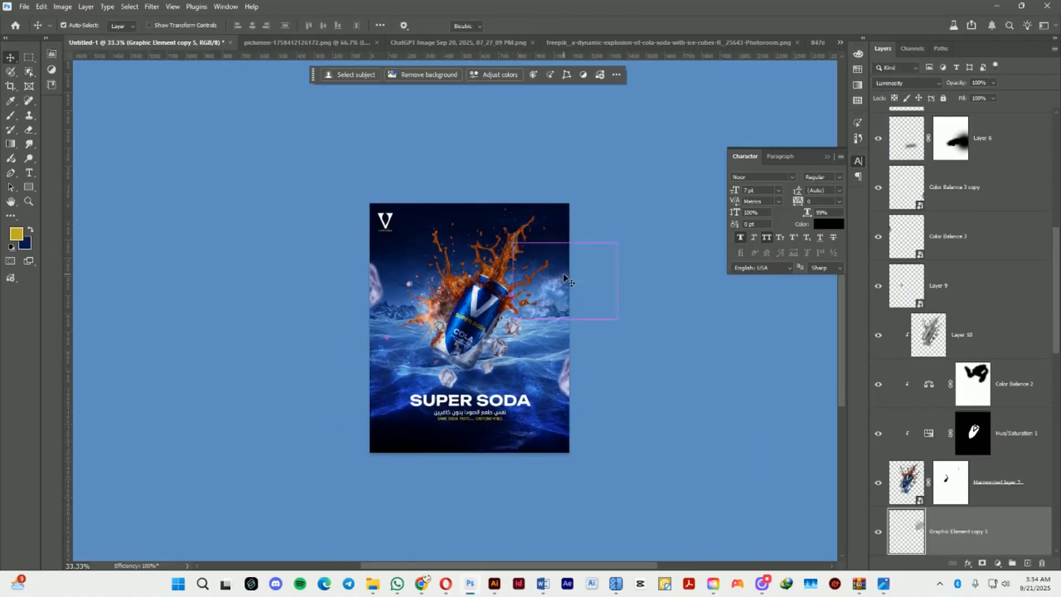
pyautogui.hotkey('ctrl', 't')
pyautogui.moveTo(617, 242); pyautogui.dragTo(458, 194)
pyautogui.moveTo(547, 268); pyautogui.dragTo(524, 328)
pyautogui.moveTo(608, 193); pyautogui.dragTo(509, 192)
pyautogui.moveTo(525, 316); pyautogui.dragTo(513, 311)
pyautogui.press('Return')
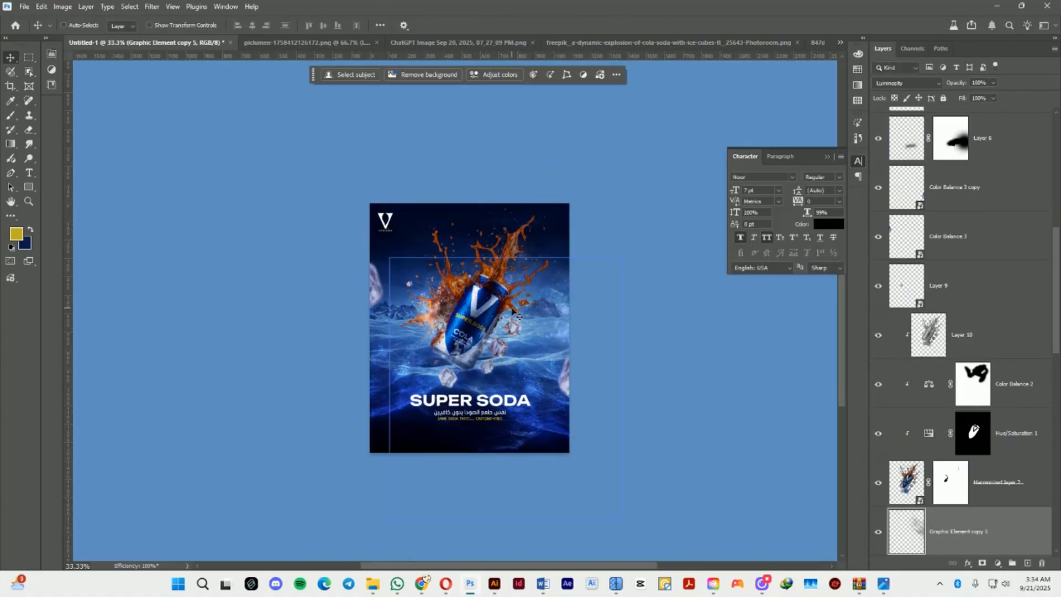
# - Save the poster as a Photoshop file named v cola in the v cola folder
pyautogui.hotkey('ctrl', 's')
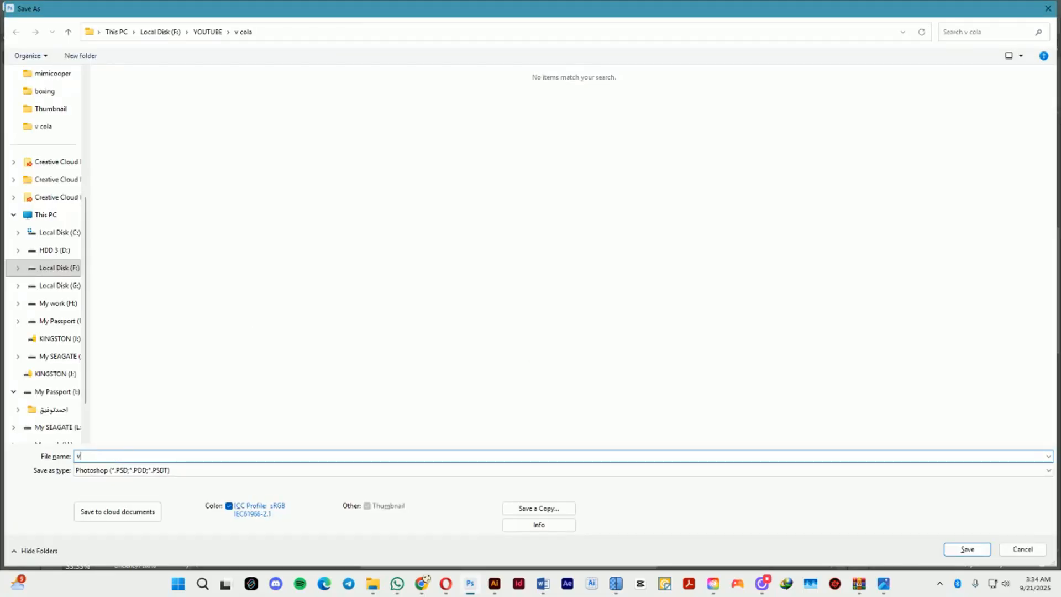
pyautogui.write('v cola')
pyautogui.press('Return')
pyautogui.press('Return')
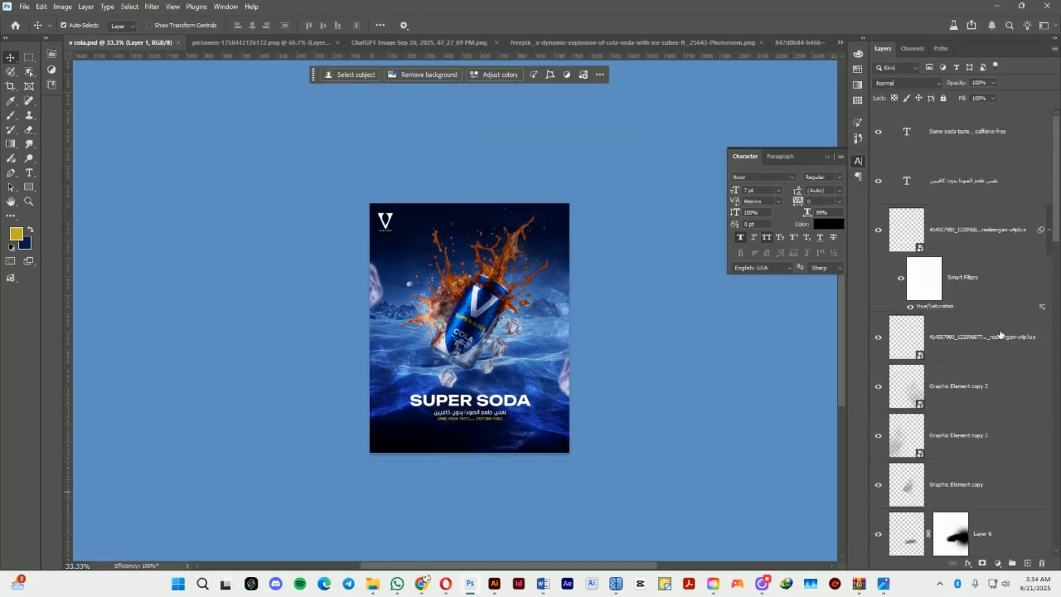
# - Select all layers from the bottom of the stack up to the English tagline and stamp a merged copy on top
pyautogui.moveTo(1056, 190); pyautogui.dragTo(1044, 171)
pyautogui.click(1023, 497)
pyautogui.keyDown('shift'); pyautogui.click(986, 135); pyautogui.keyUp('shift')
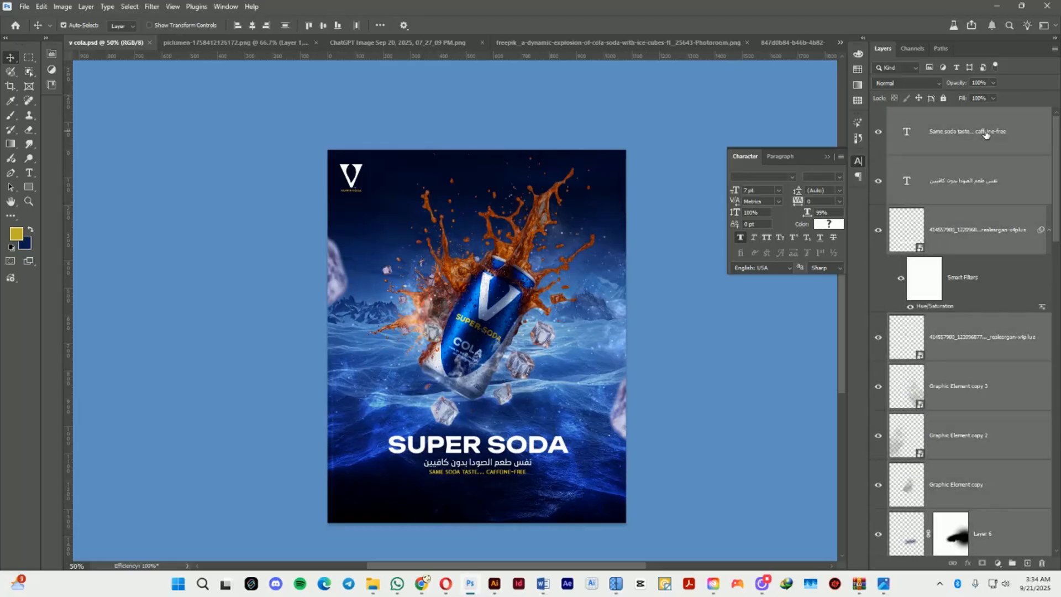
pyautogui.hotkey('ctrl', 'alt', 'e')
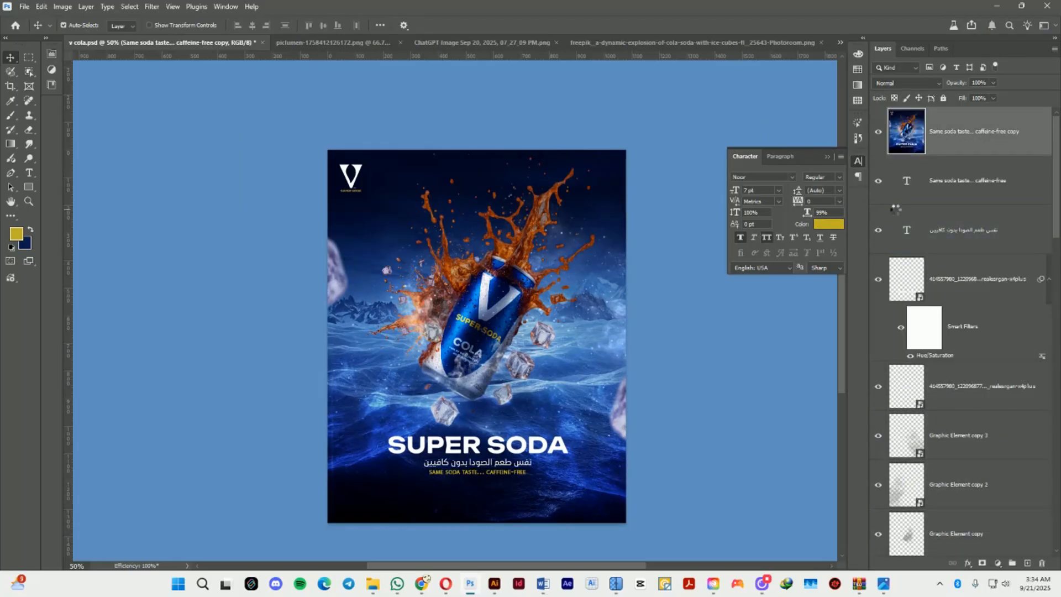
# - Open the Camera Raw filter on the merged copy and set exposure to +0.35 and contrast to +20
pyautogui.hotkey('ctrl', 'shift', 'a')
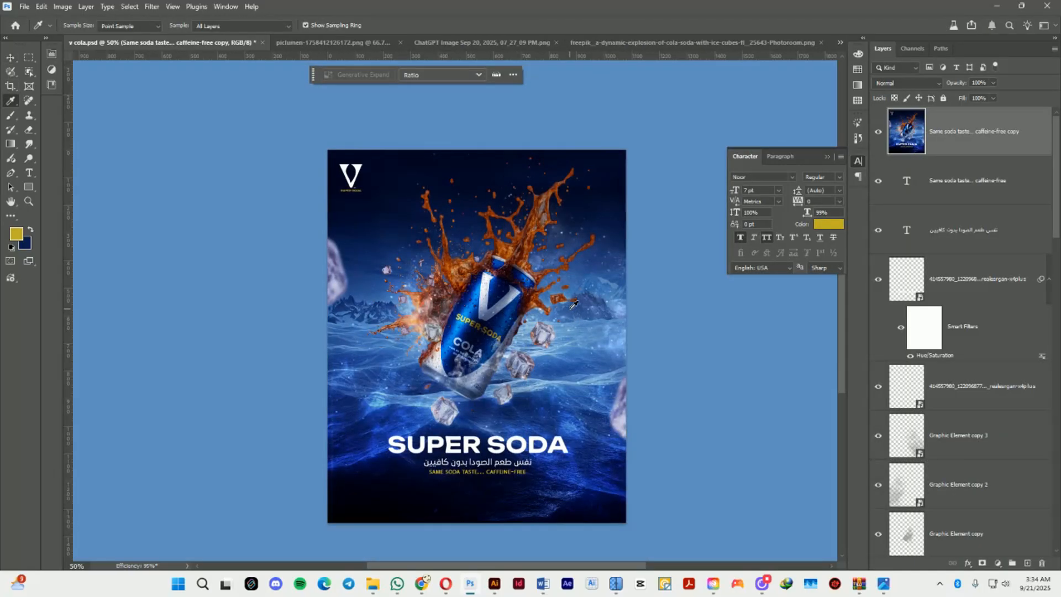
pyautogui.hotkey('ctrl', 'shift', 'a')
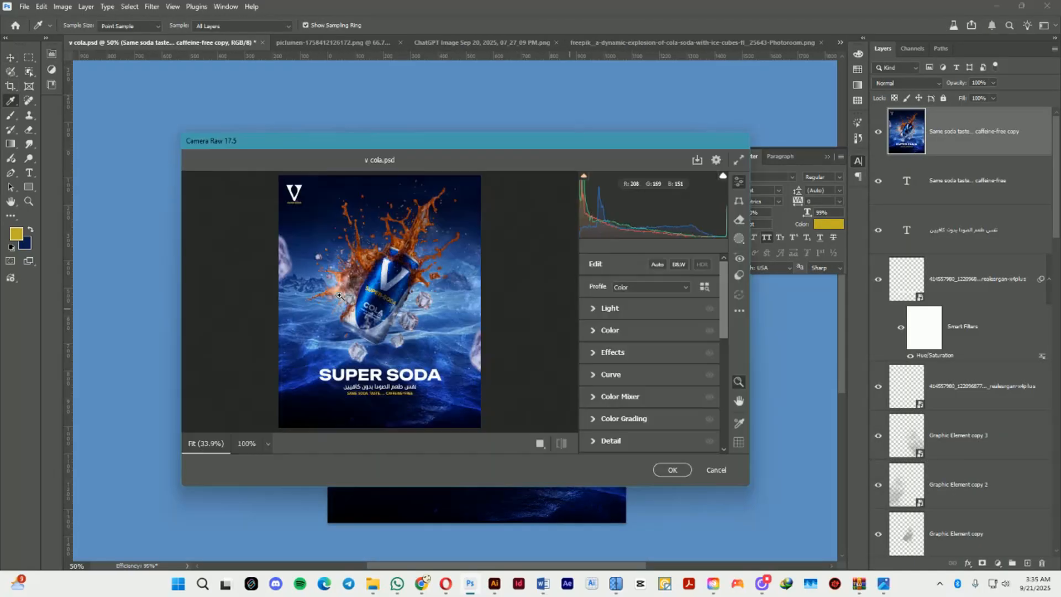
pyautogui.click(445, 333)
pyautogui.moveTo(446, 332); pyautogui.dragTo(462, 296)
pyautogui.click(594, 309)
pyautogui.moveTo(649, 334); pyautogui.dragTo(653, 334)
pyautogui.scroll(1, 440, 269)
pyautogui.moveTo(439, 269); pyautogui.dragTo(434, 209)
pyautogui.moveTo(650, 352); pyautogui.dragTo(660, 350)
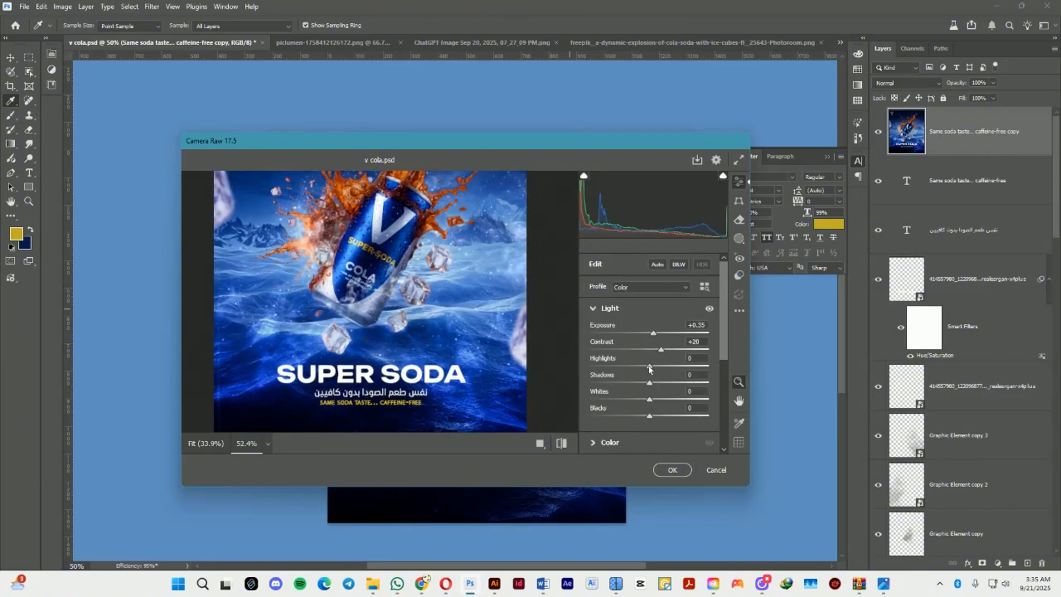
# - Set the Camera Raw temperature to -1 and texture to +4, then apply the filter
pyautogui.click(610, 442)
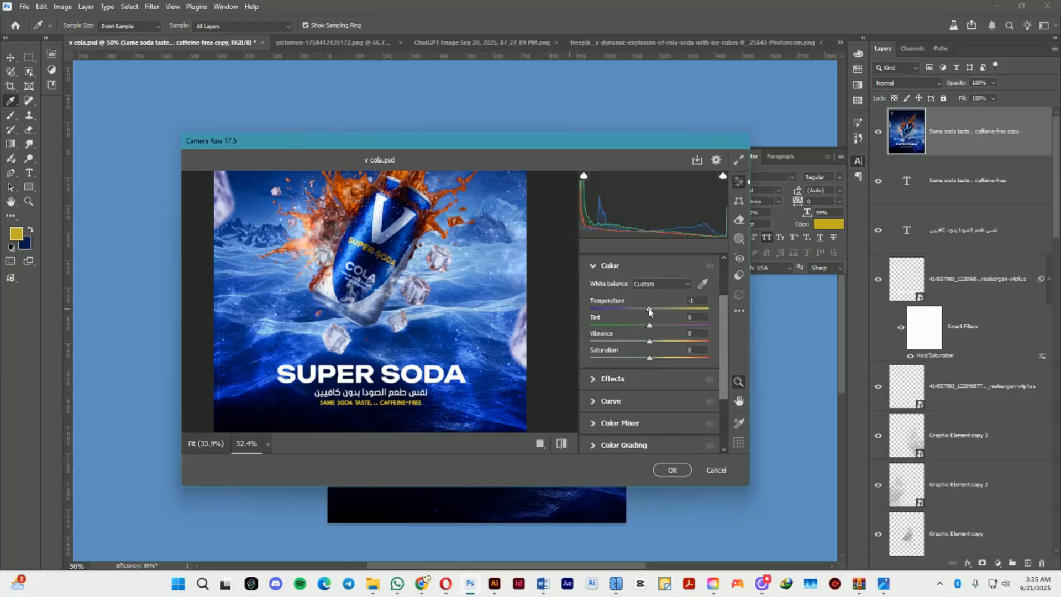
pyautogui.click(610, 379)
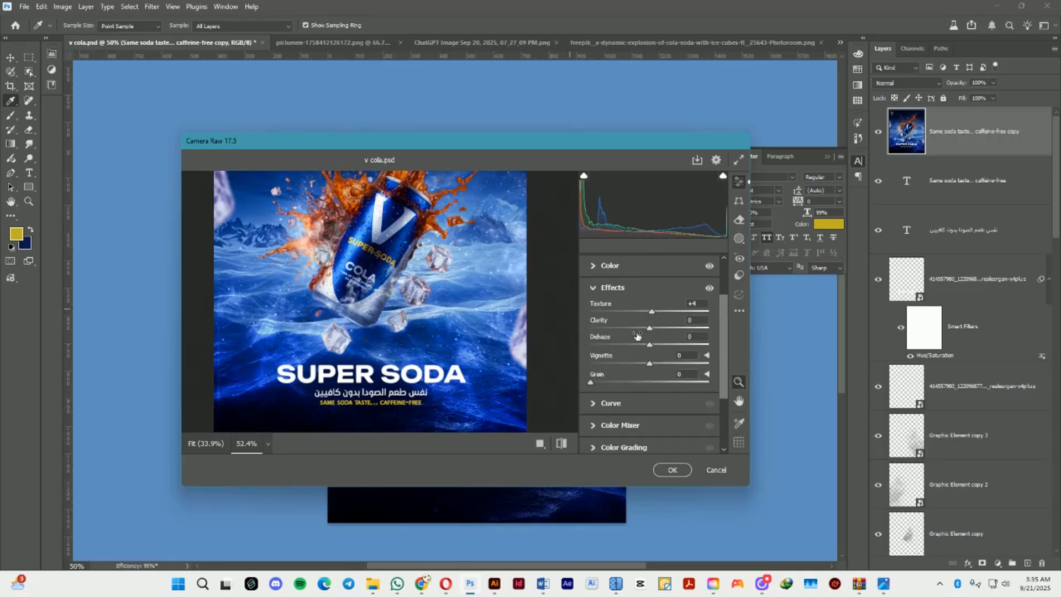
pyautogui.click(673, 469)
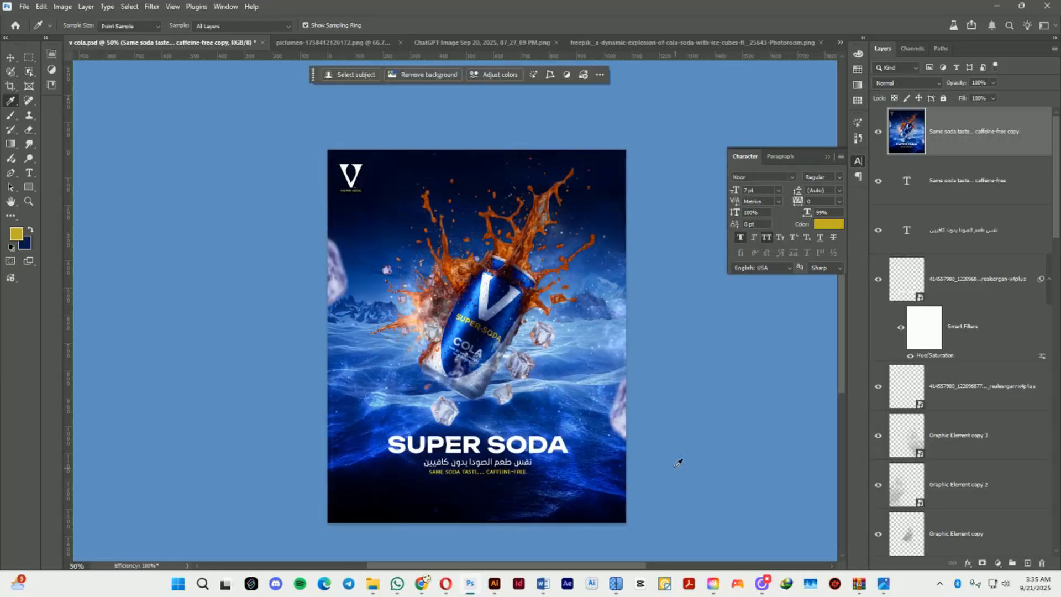